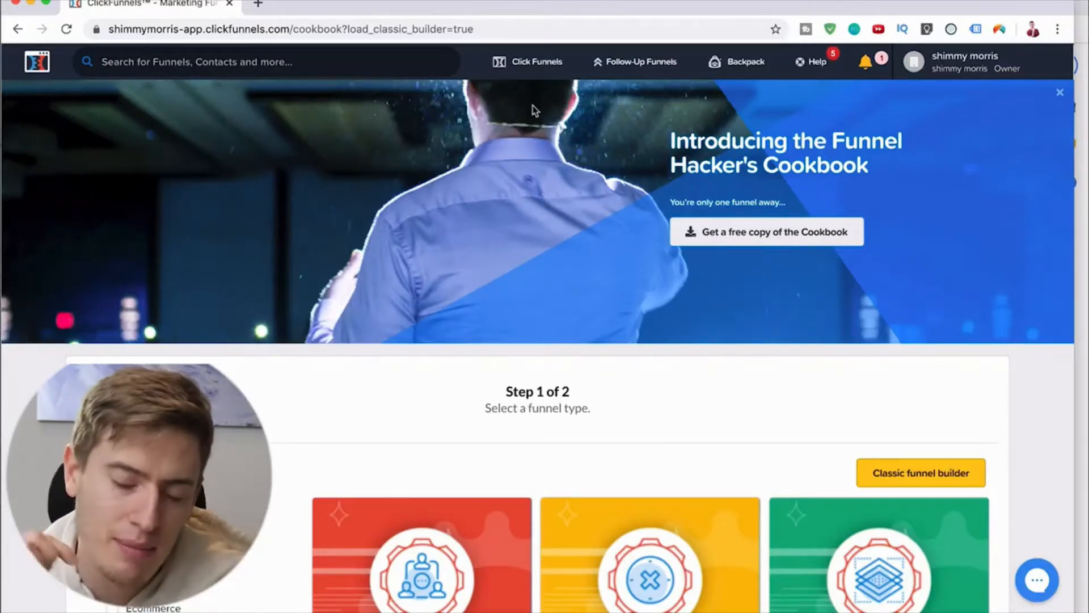
Step: Create a funnel named "youtube test" with the classic funnel builder, using the Collect Emails goal
mouse_move(536, 76)
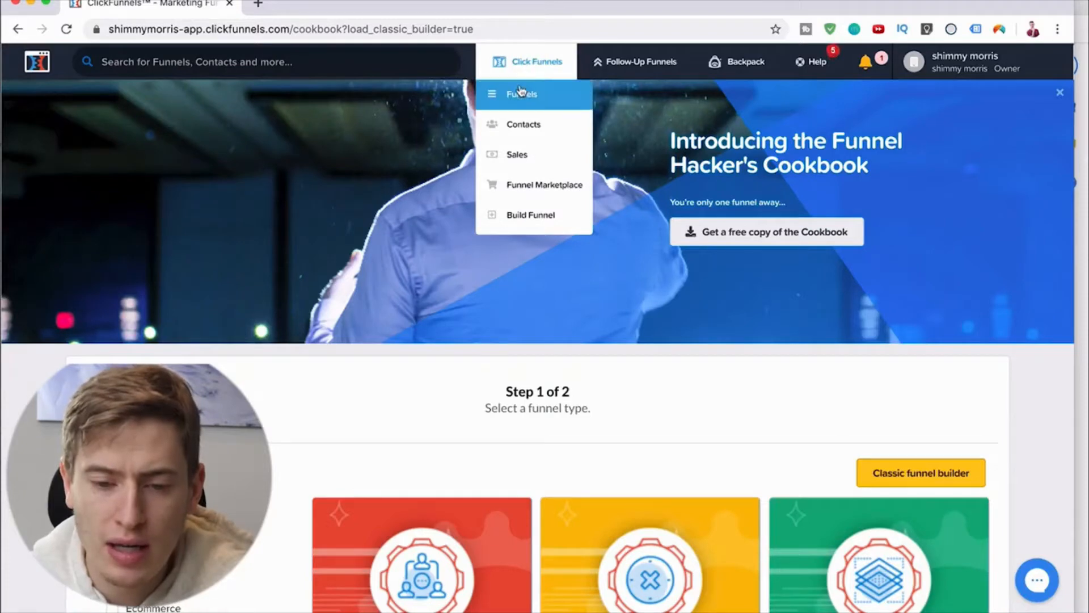
click(521, 92)
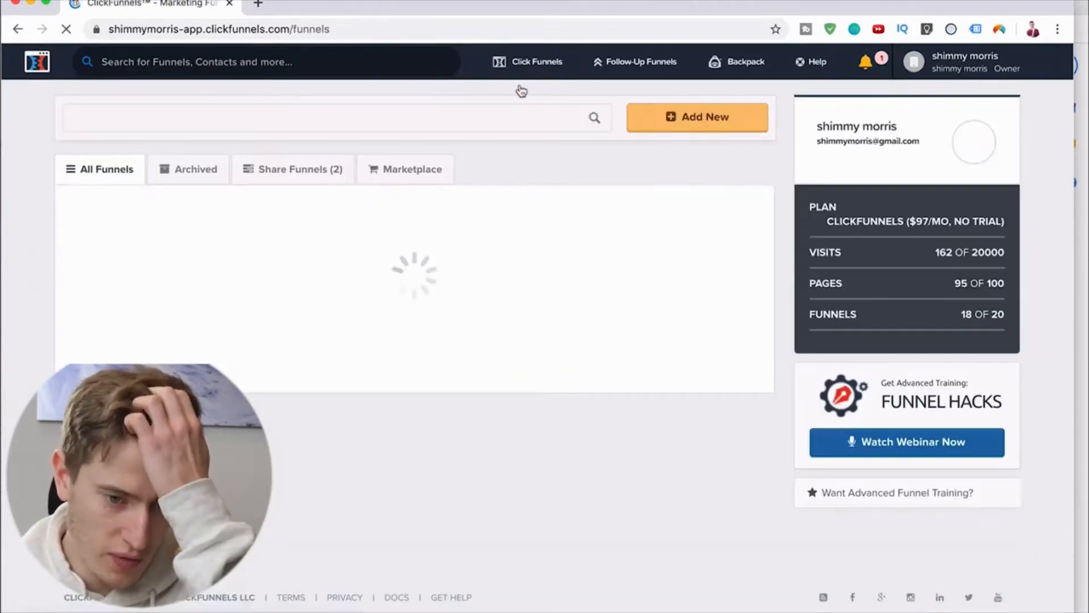
click(660, 118)
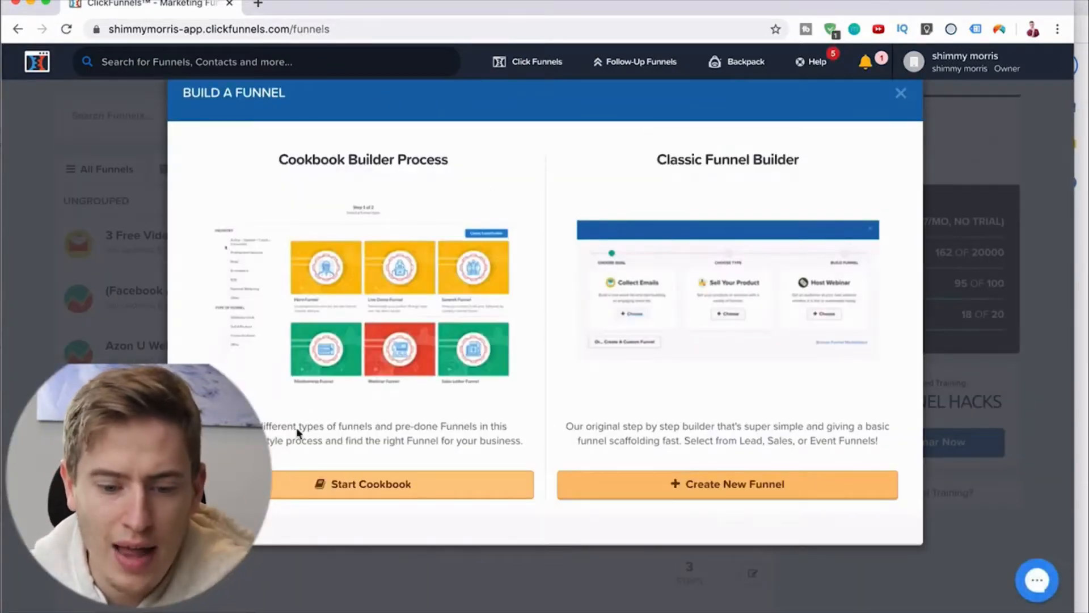
click(668, 483)
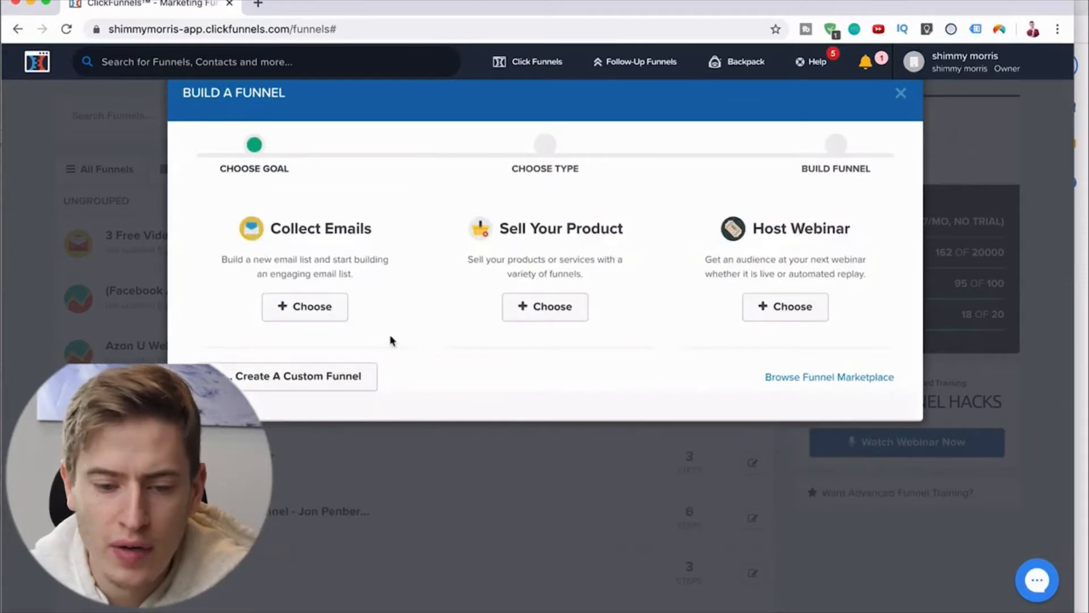
click(329, 313)
click(318, 241)
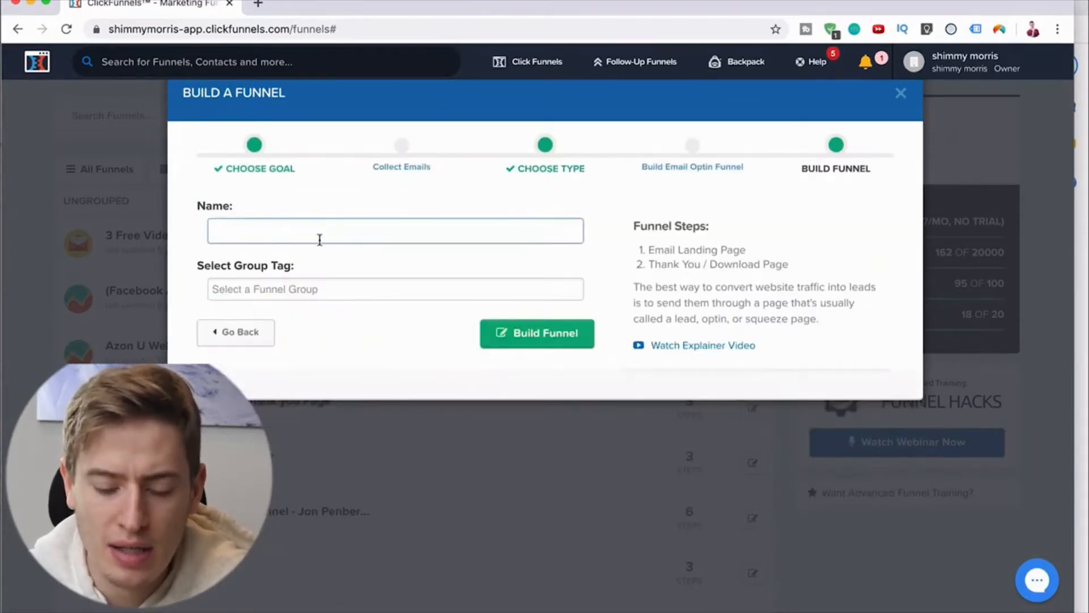
text(youtube test)
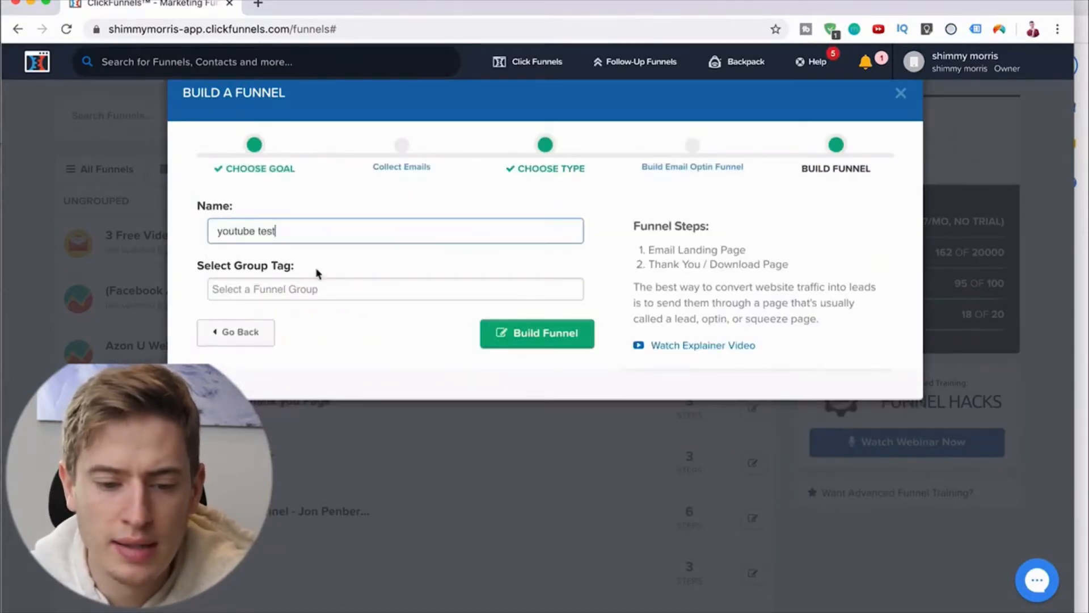
click(511, 339)
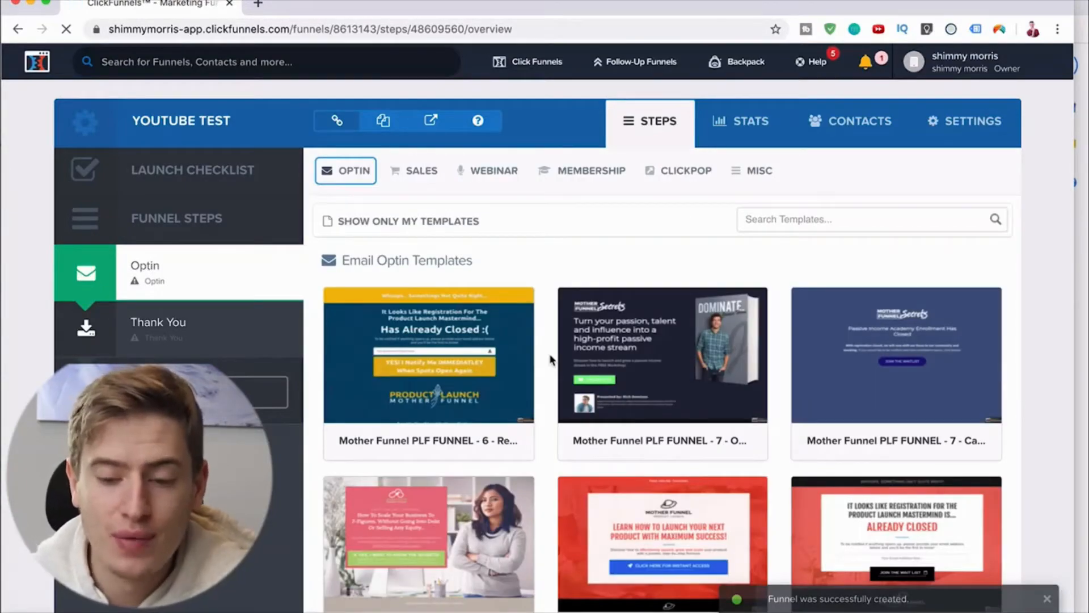
Step: Browse the email optin templates and apply the Optin Blank Start template to the Optin step
scroll(550, 358, down, 20)
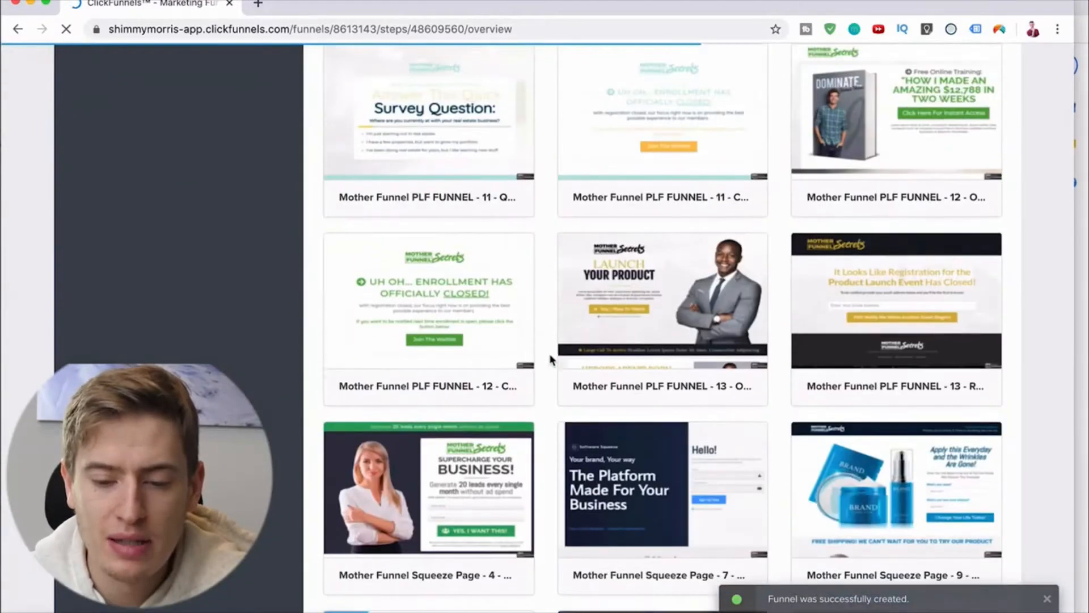
scroll(551, 358, up, 20)
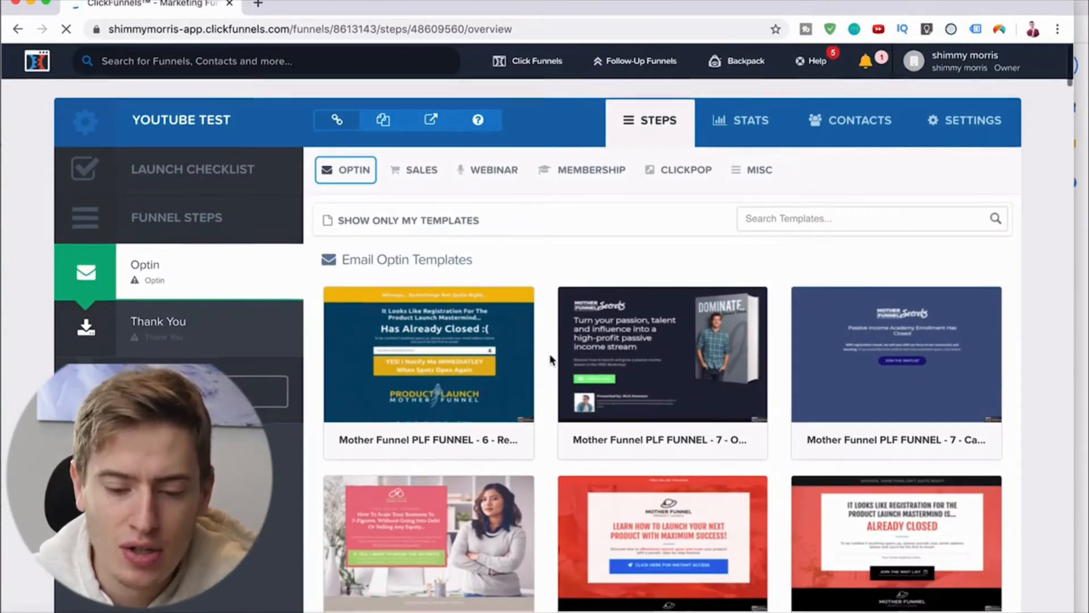
scroll(550, 359, down, 20)
scroll(550, 359, down, 15)
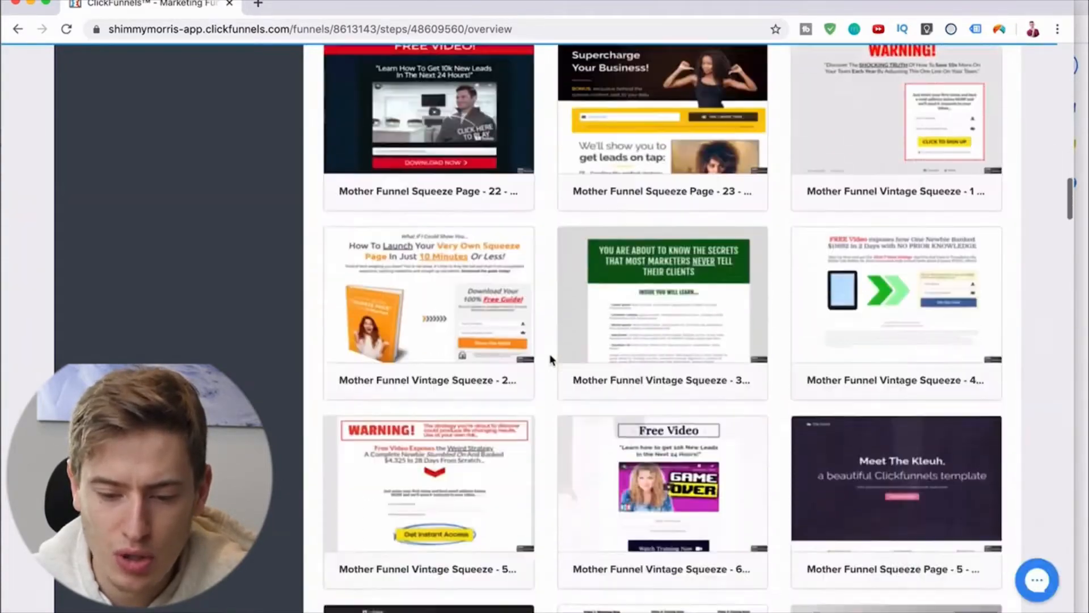
scroll(550, 359, down, 15)
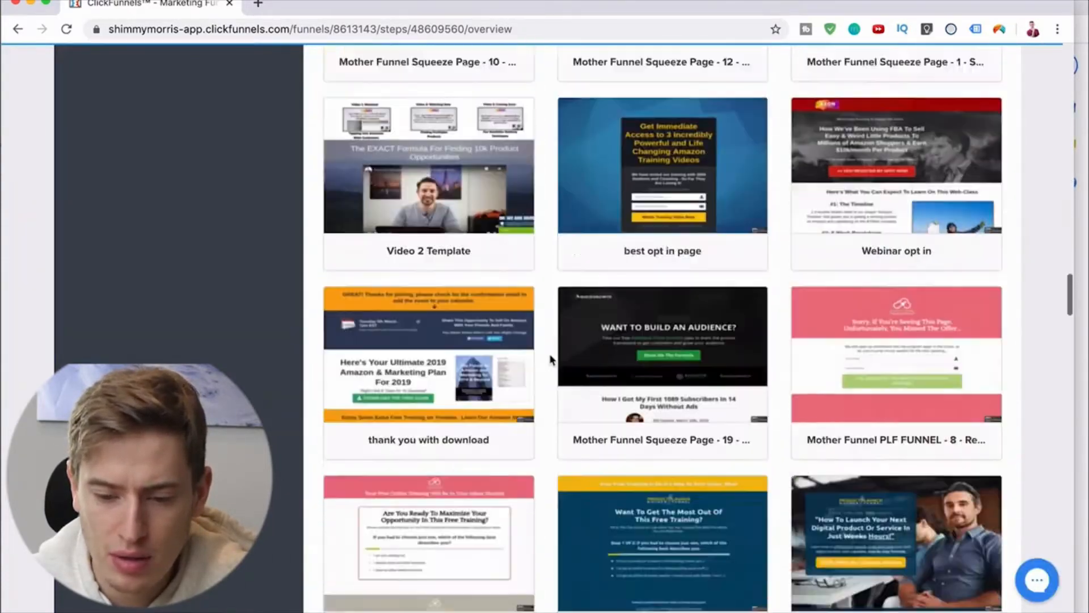
scroll(550, 359, down, 15)
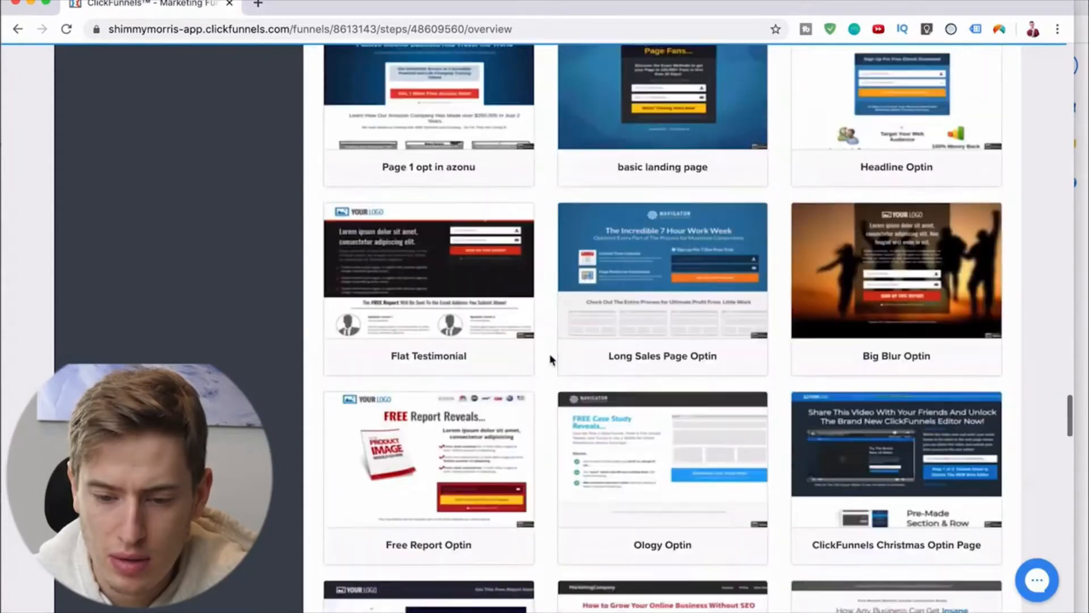
scroll(551, 359, down, 15)
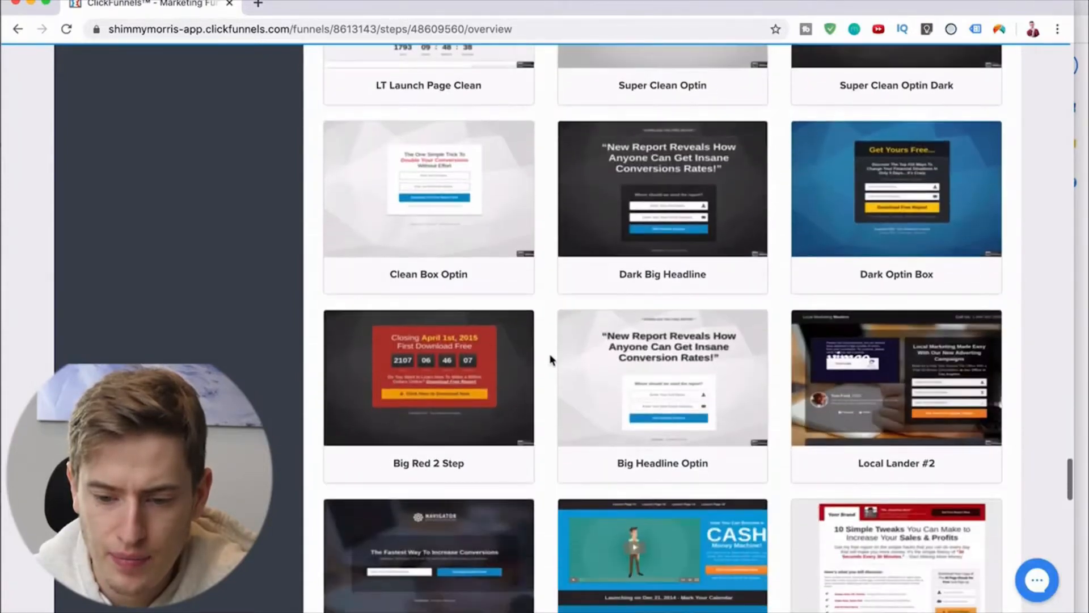
scroll(550, 359, down, 6)
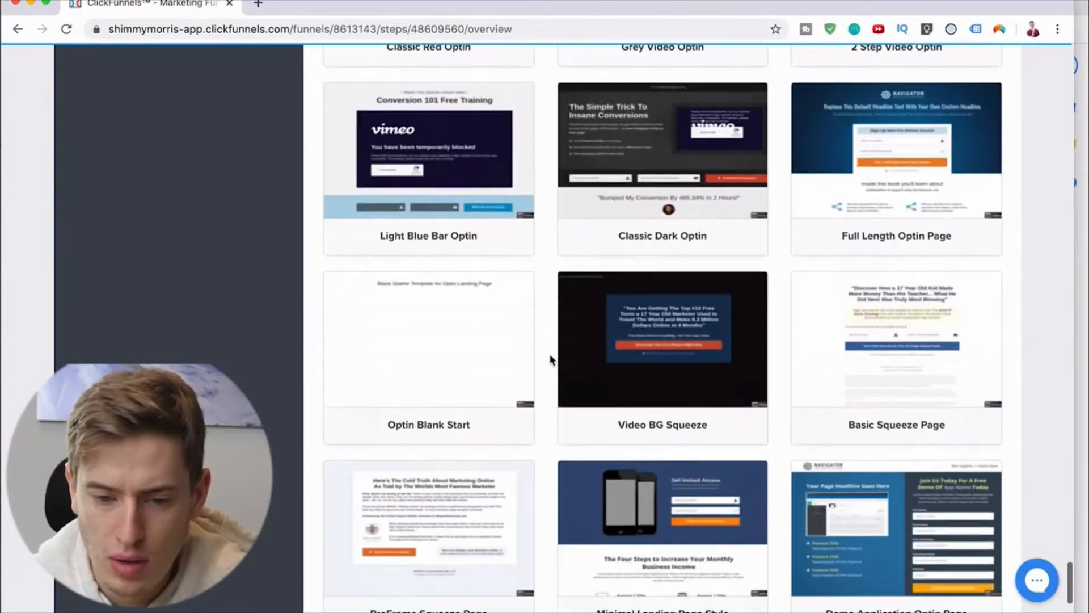
click(463, 432)
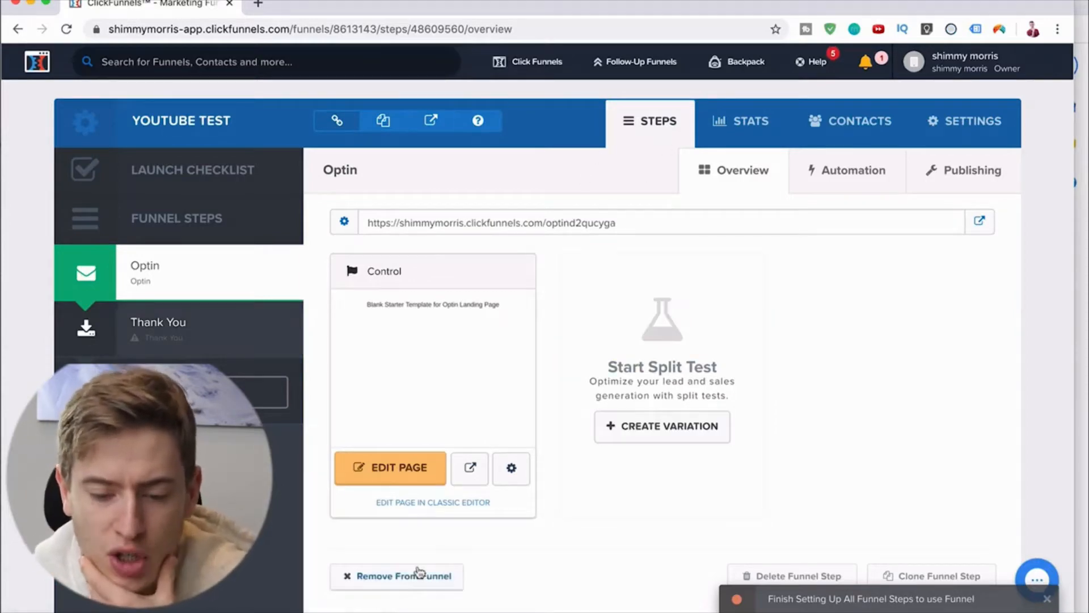
Step: Check the name and URL path in the Optin page's settings, and close them without changes
scroll(554, 422, down, 2)
scroll(553, 423, up, 2)
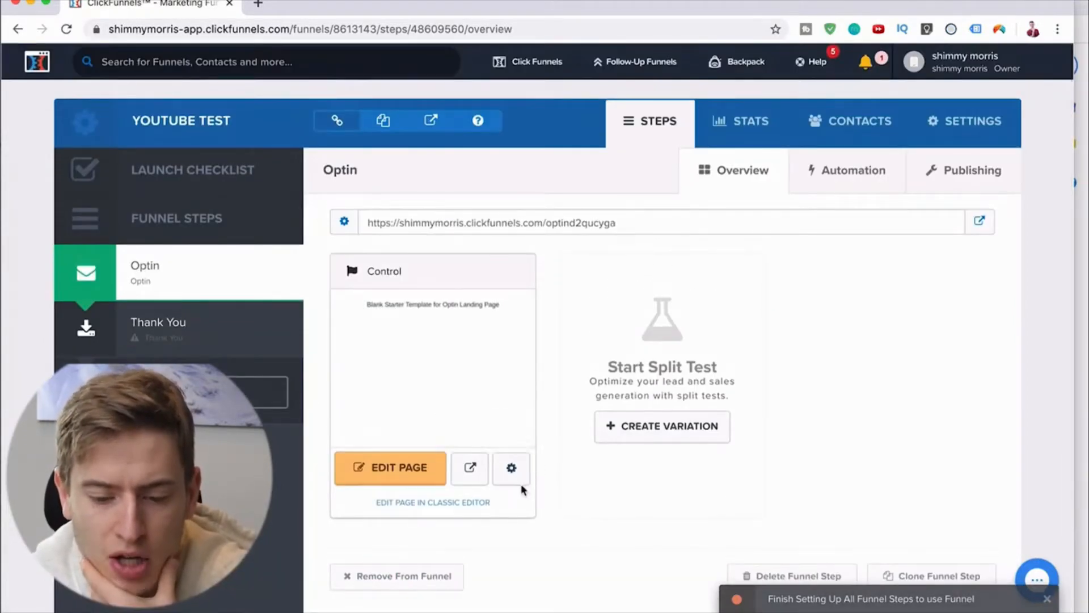
click(511, 468)
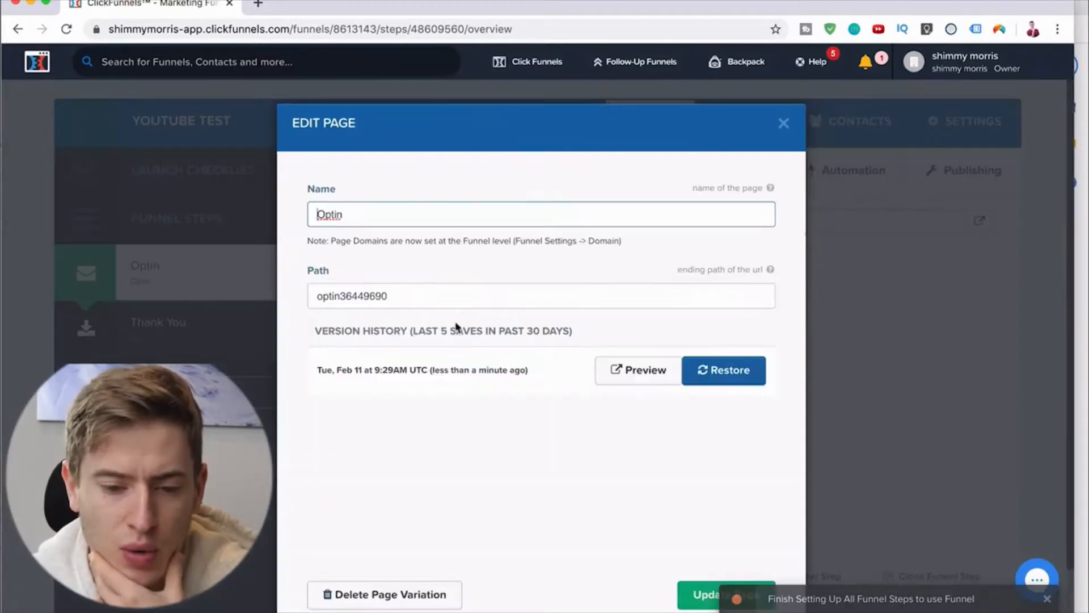
drag(382, 296, 357, 297)
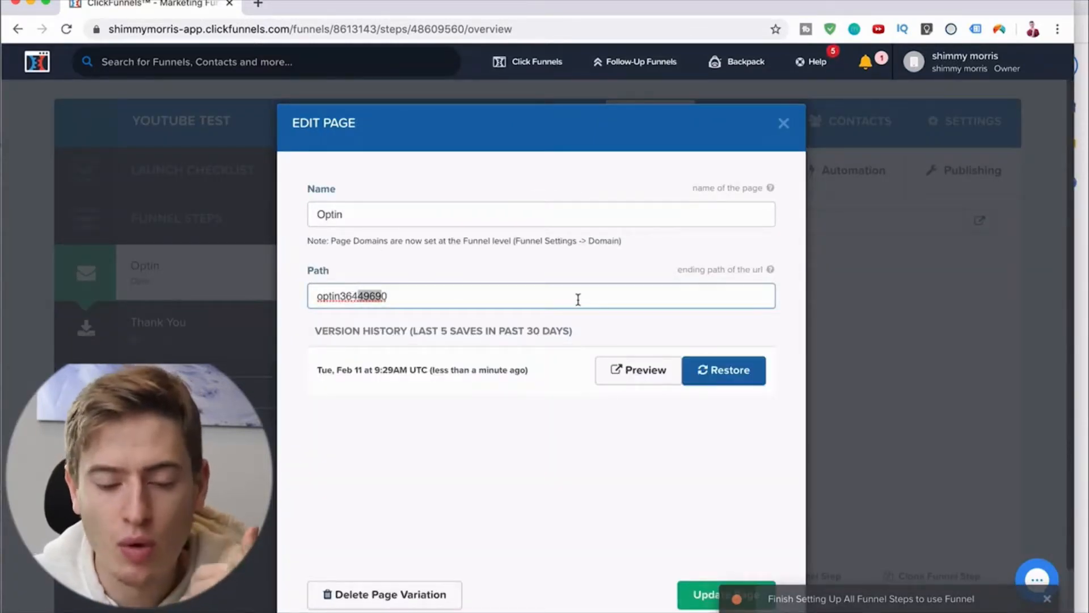
click(350, 286)
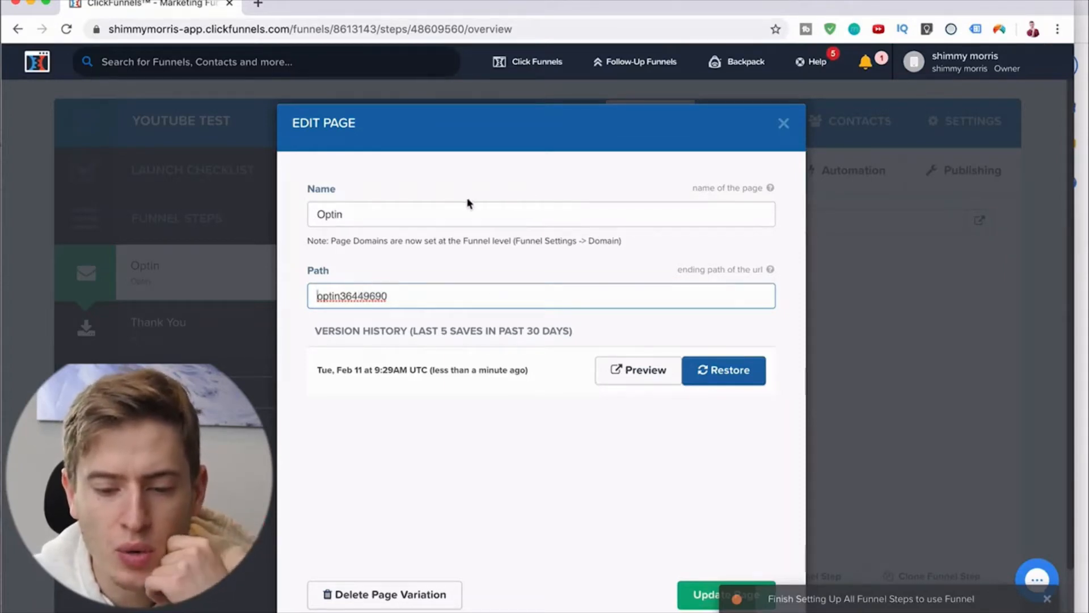
click(783, 124)
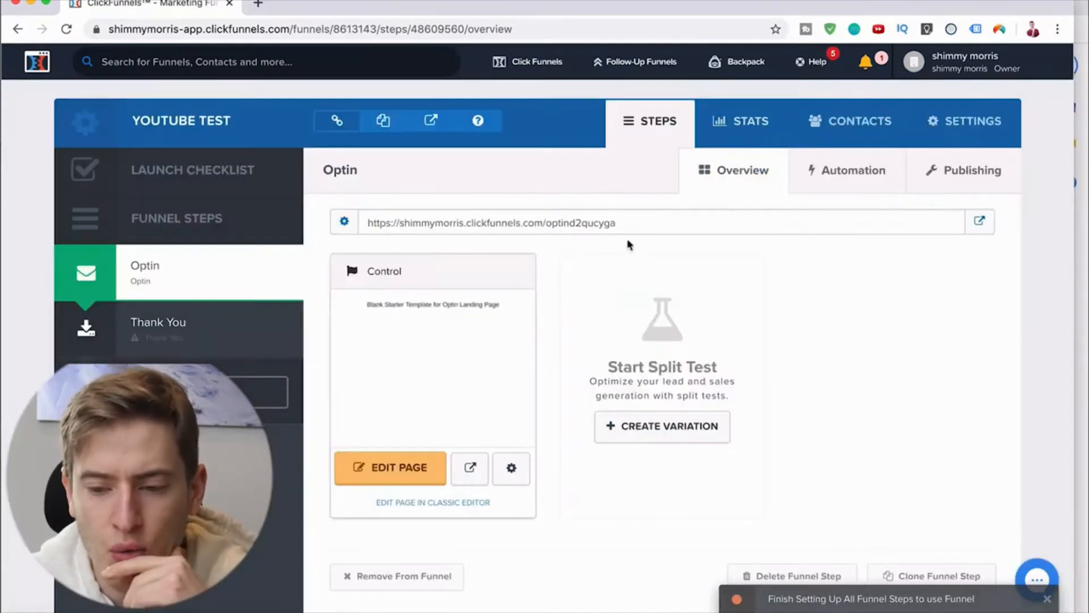
Step: Review the funnel's settings, checking the available SMTP configurations and domains
click(982, 134)
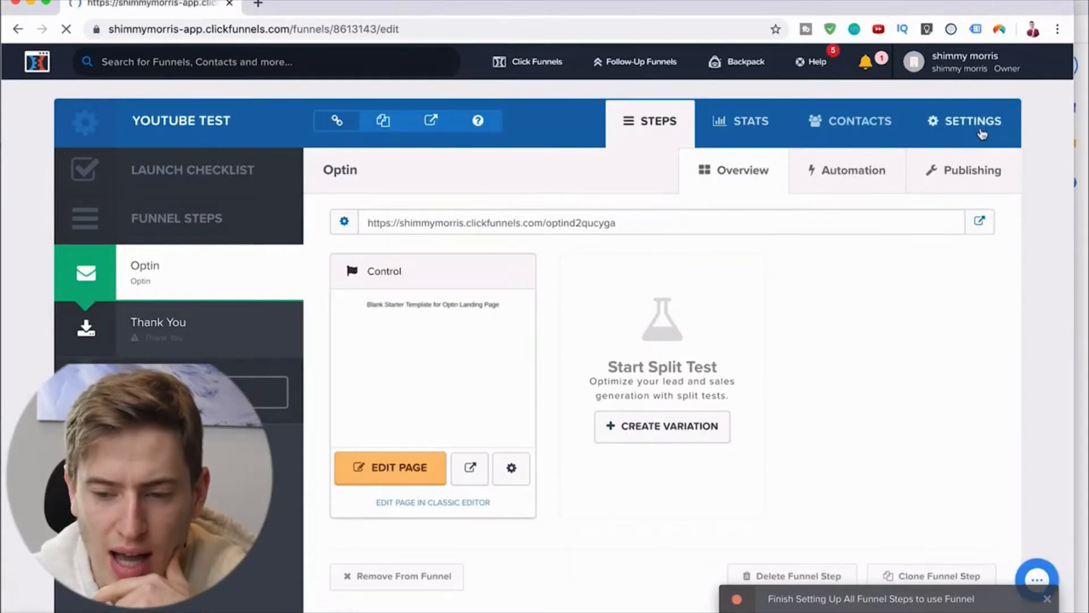
scroll(796, 369, down, 1)
scroll(796, 370, down, 1)
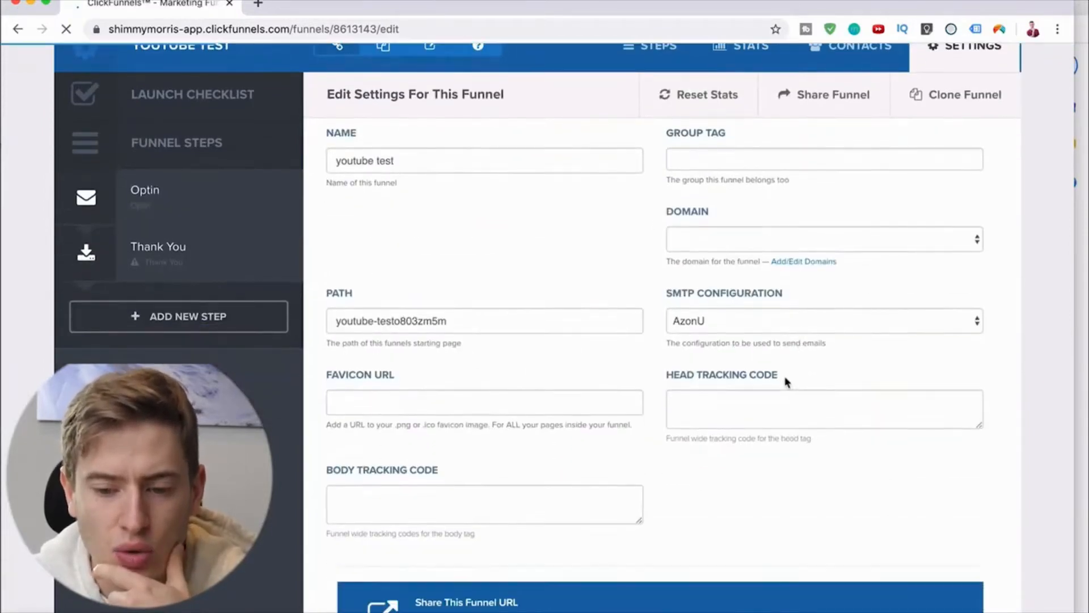
click(771, 323)
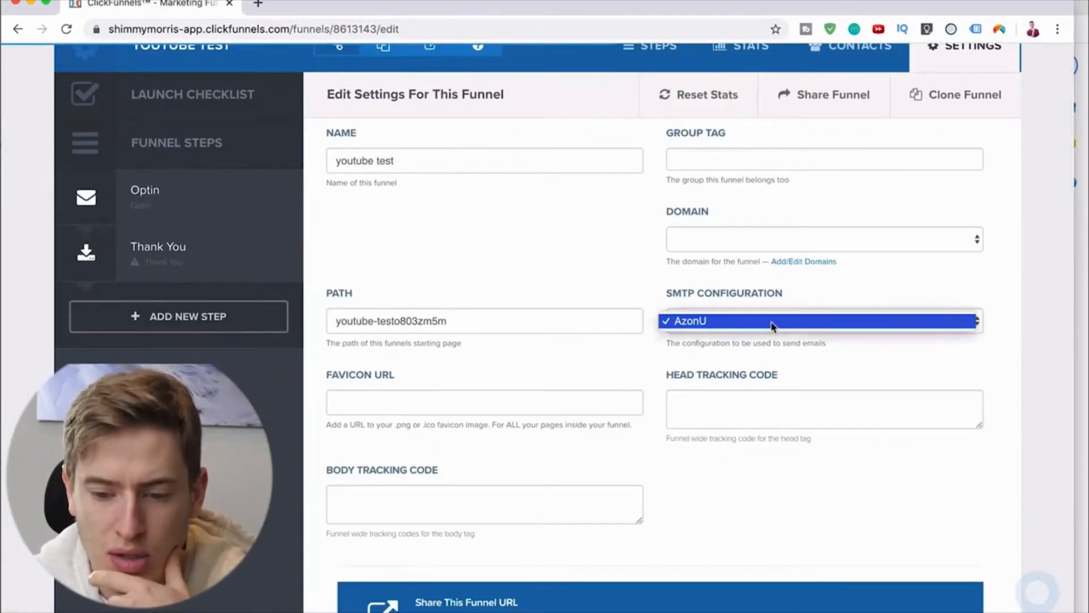
click(769, 247)
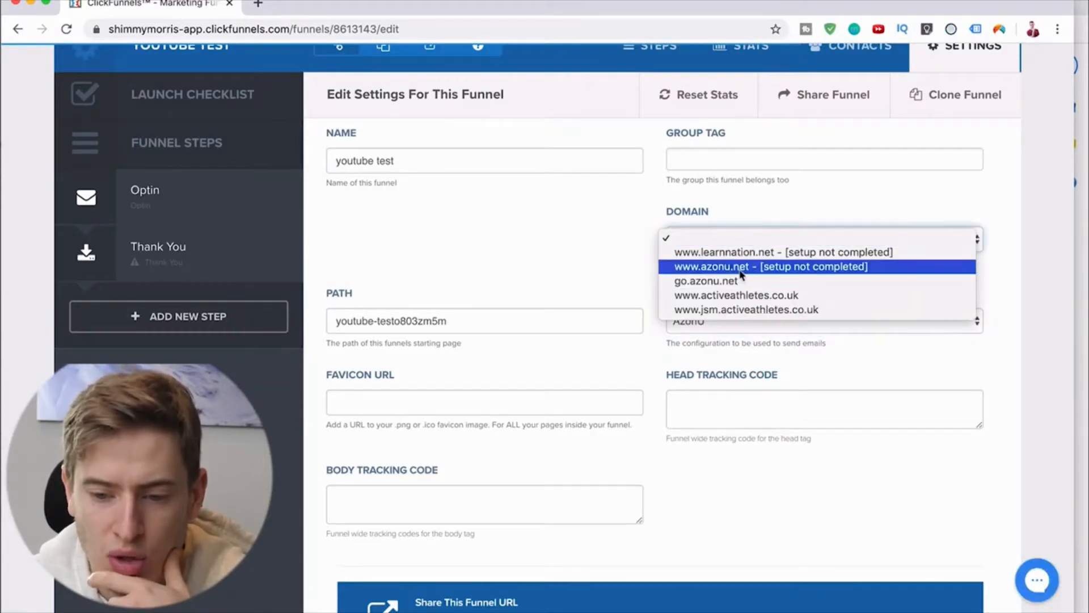
click(591, 270)
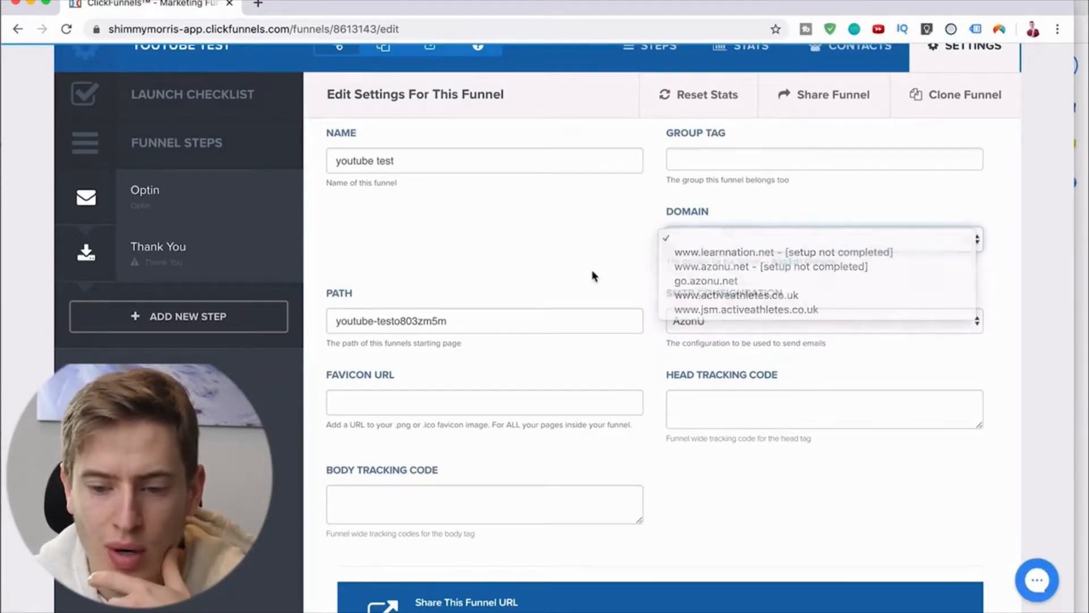
scroll(591, 270, up, 1)
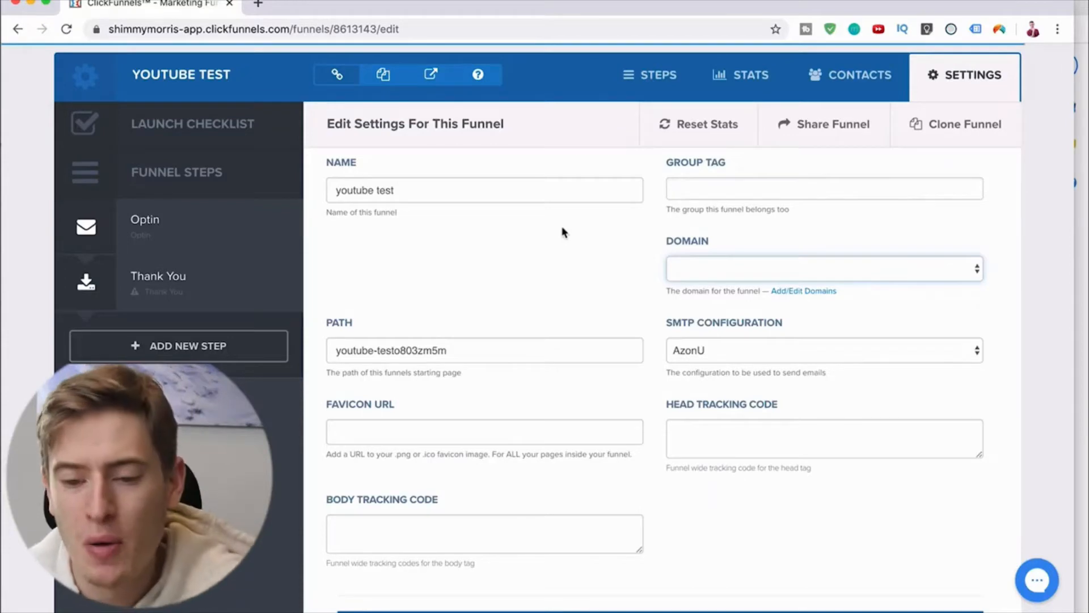
scroll(563, 232, up, 2)
Step: Open the Optin page in the page editor and delete the template's placeholder headline with its row and section
click(146, 271)
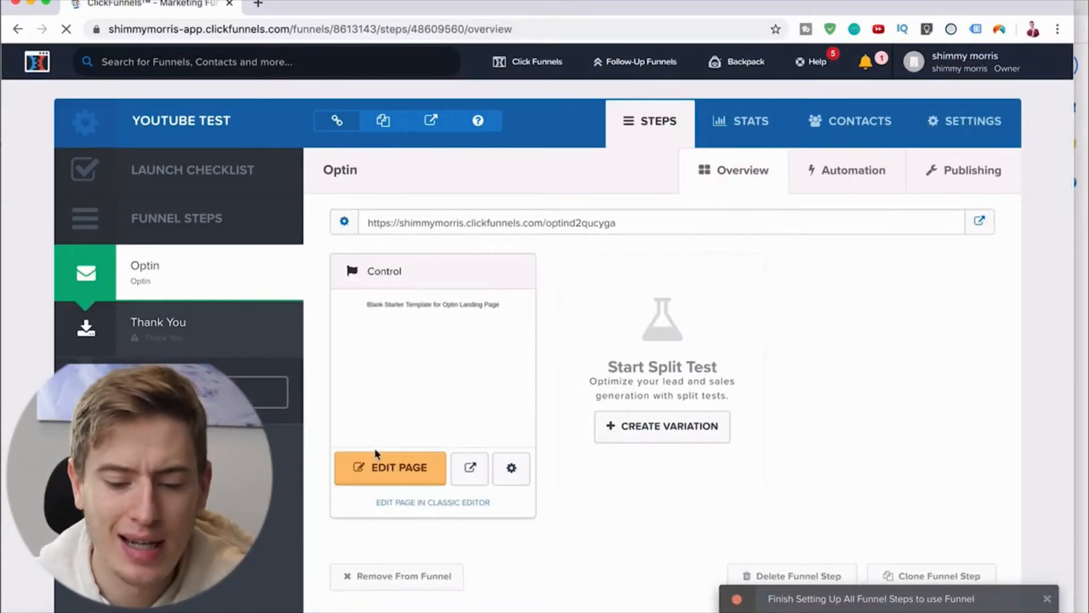
click(384, 468)
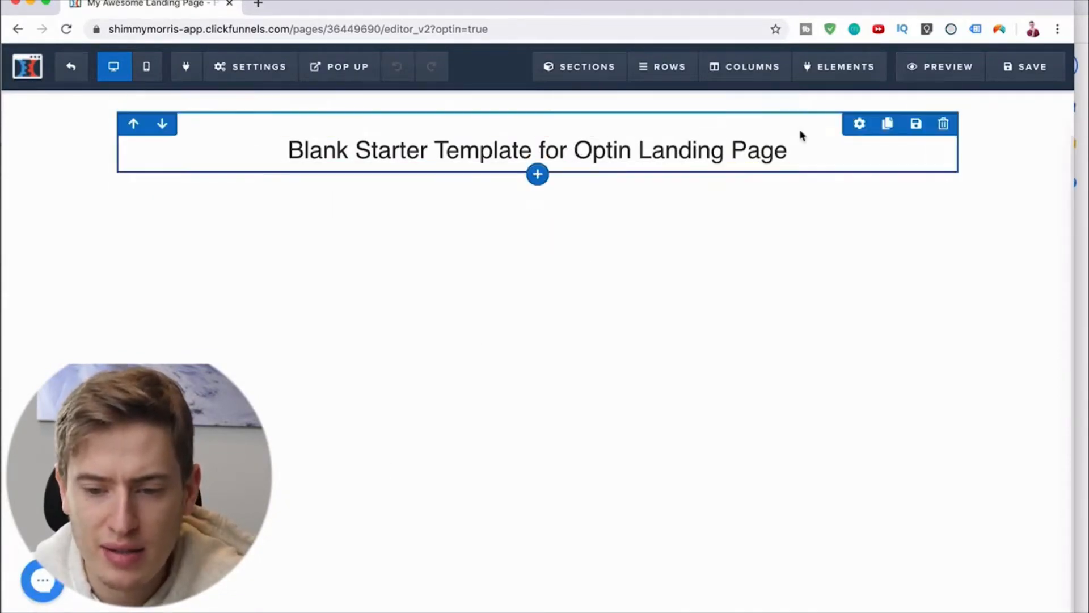
click(925, 129)
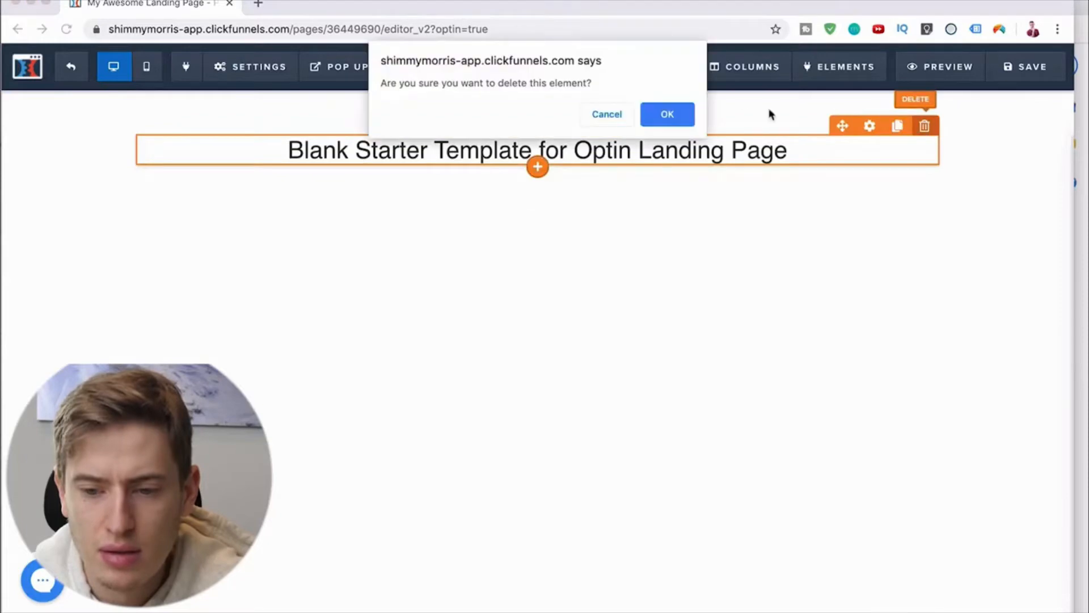
click(683, 114)
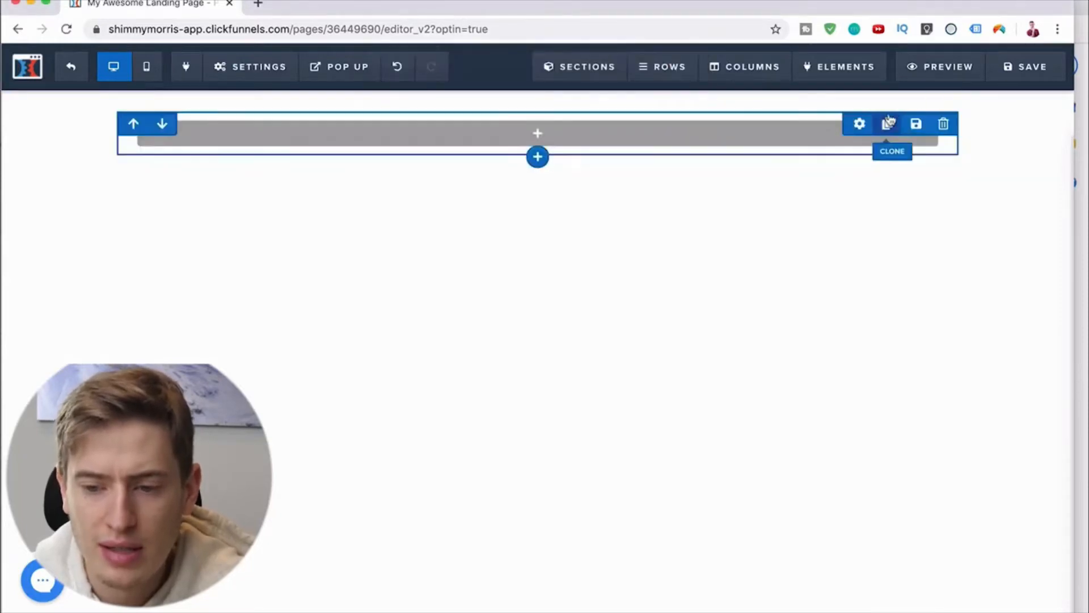
click(944, 124)
click(677, 118)
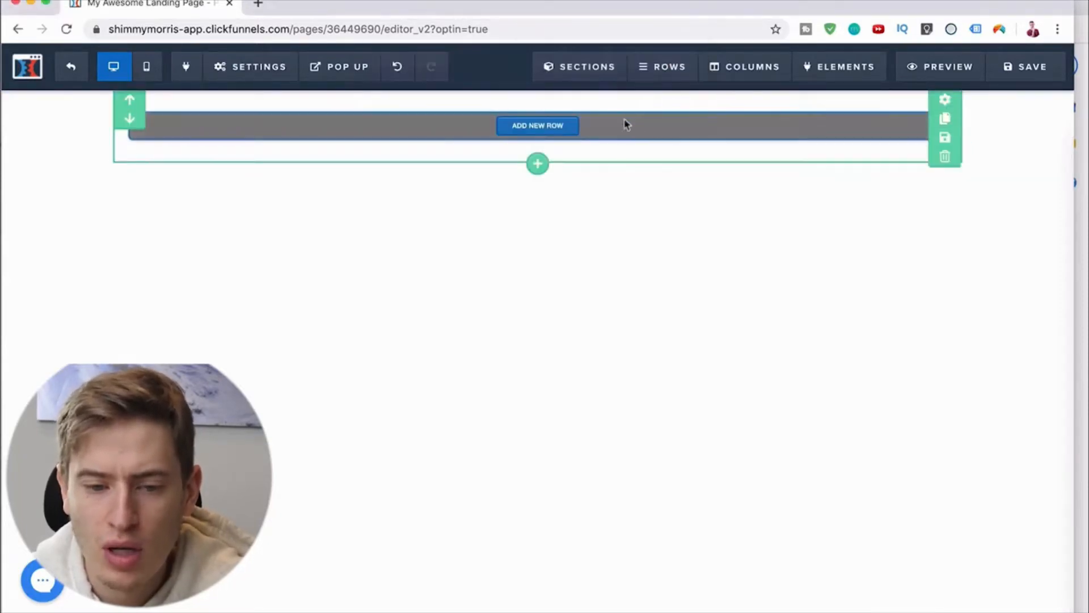
click(944, 157)
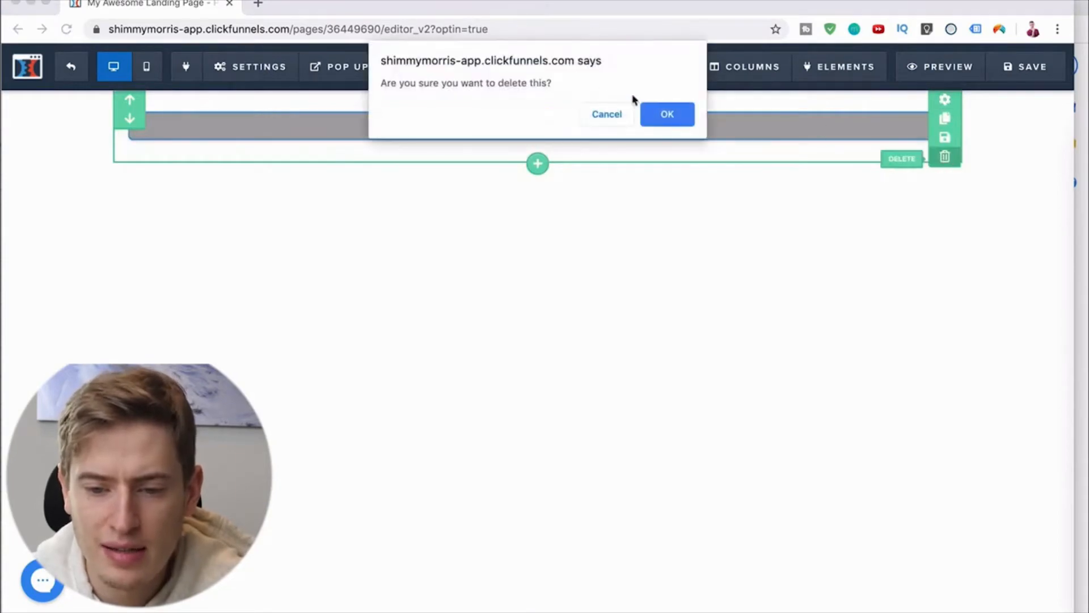
click(659, 116)
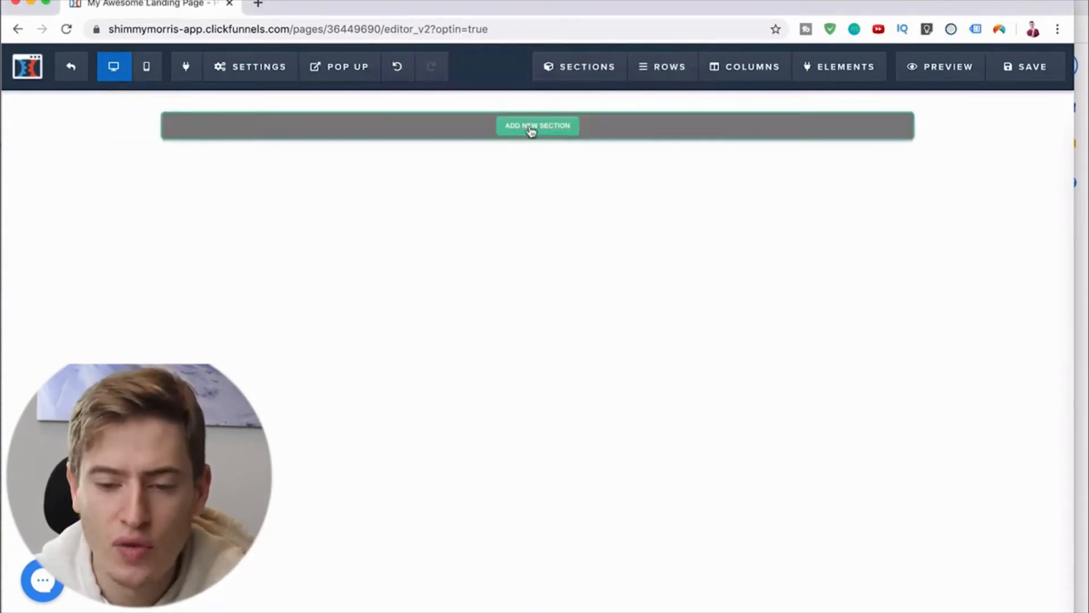
Step: Add a new Wide section to the empty page
click(535, 130)
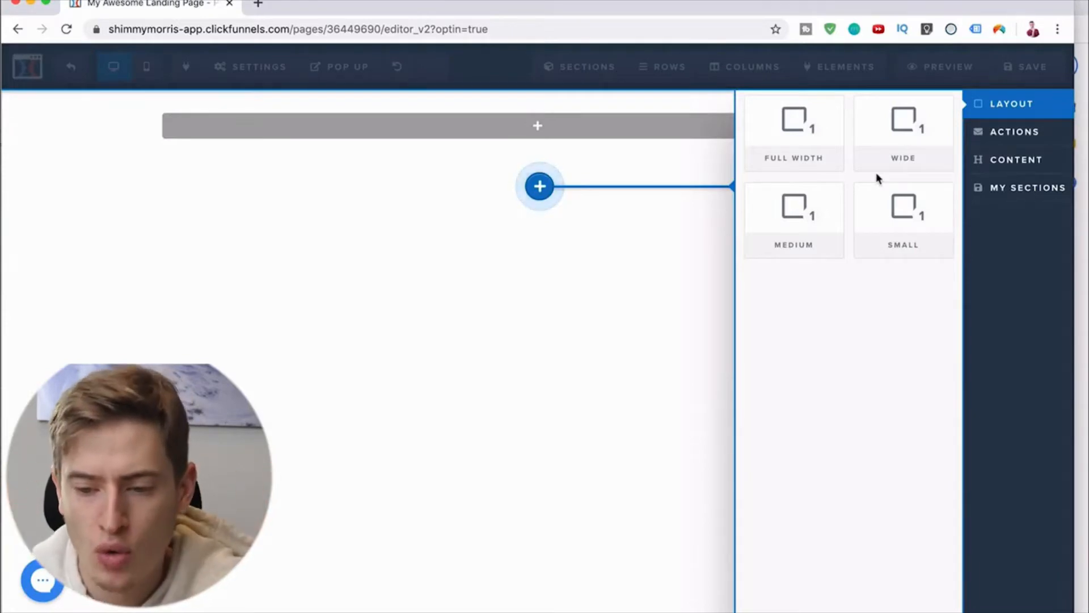
click(904, 122)
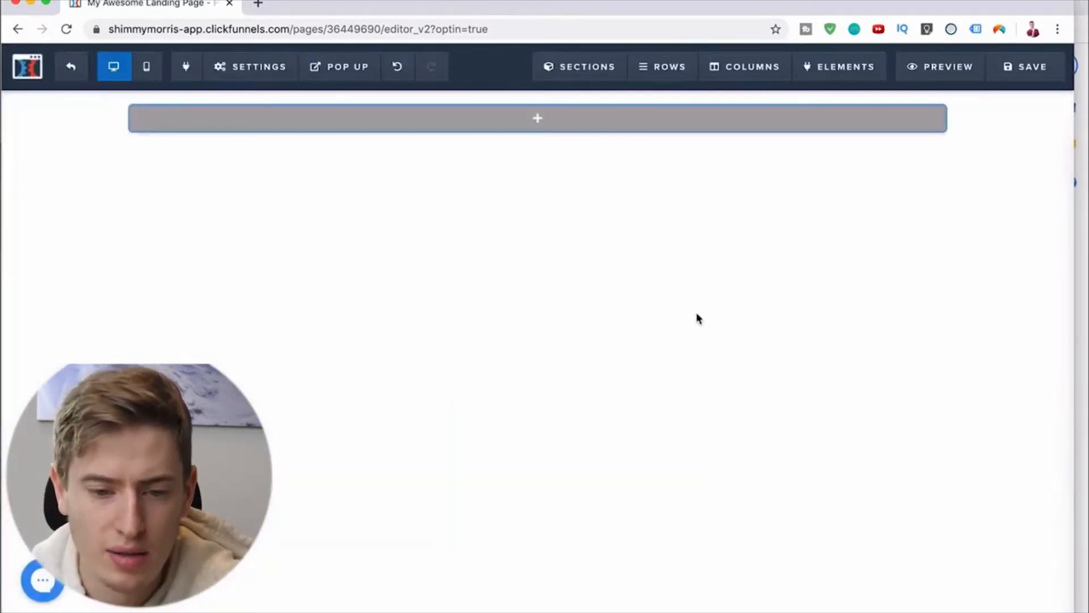
Step: Delete the Wide section and add a Full Width section to the page in its place
mouse_move(552, 131)
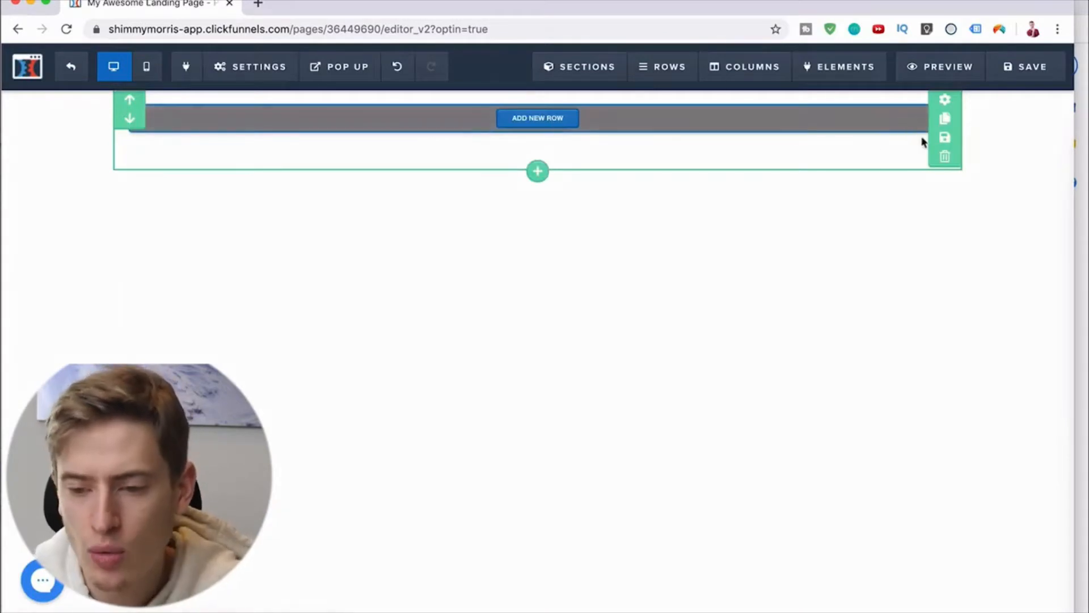
click(945, 157)
click(660, 113)
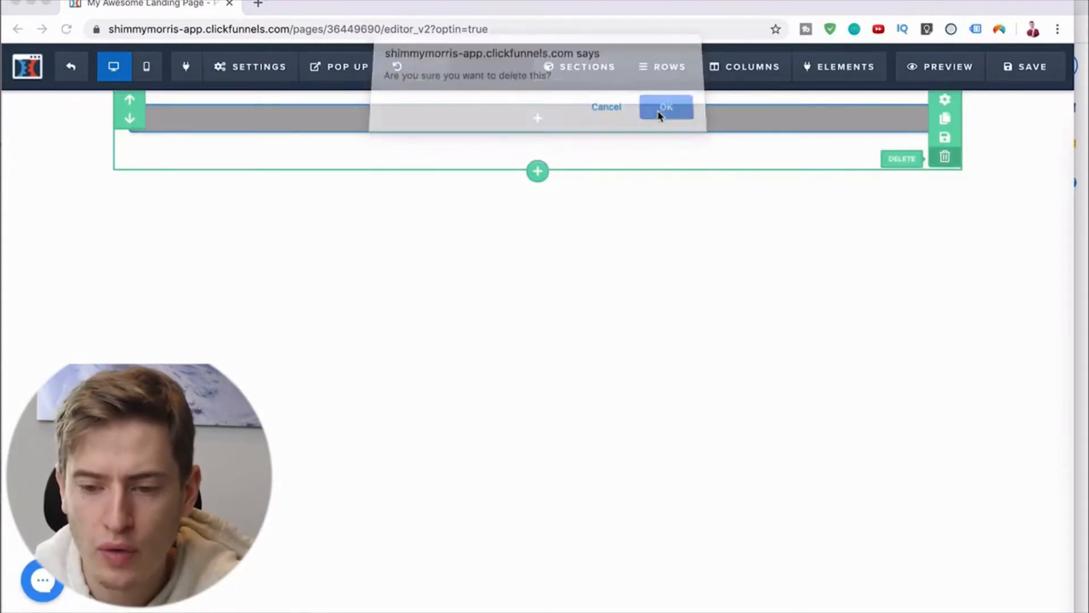
click(544, 127)
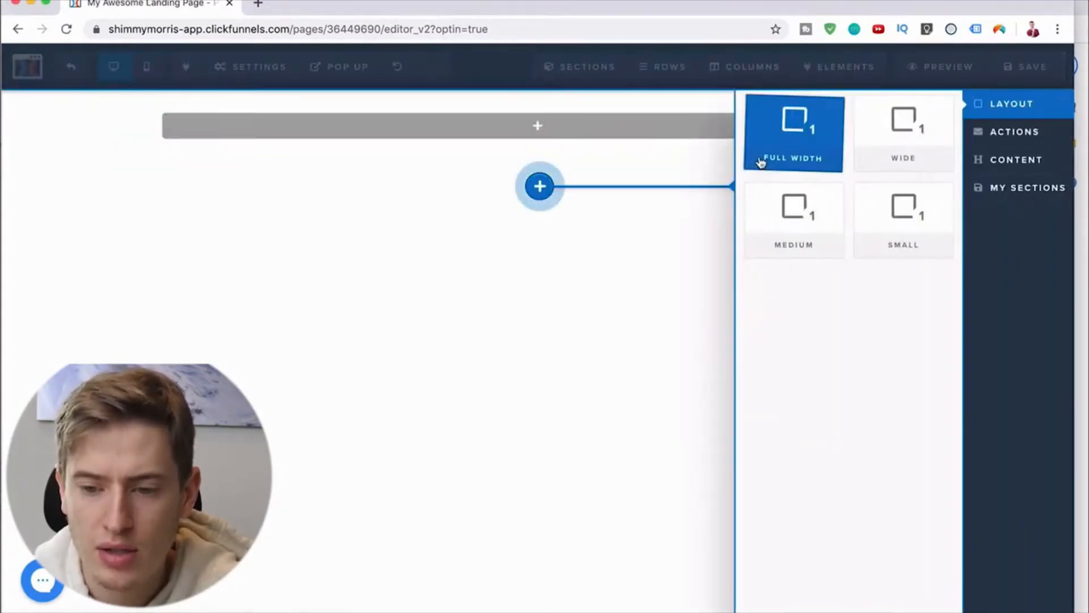
click(781, 145)
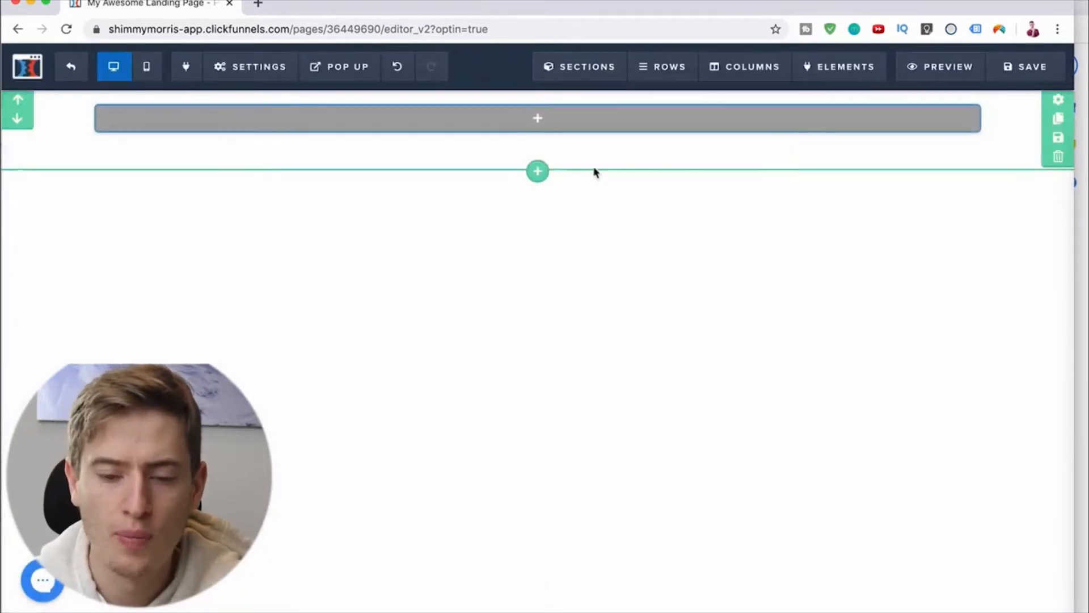
Step: Add a one-column row with an Image element to the full-width section, and delete the image again
click(537, 118)
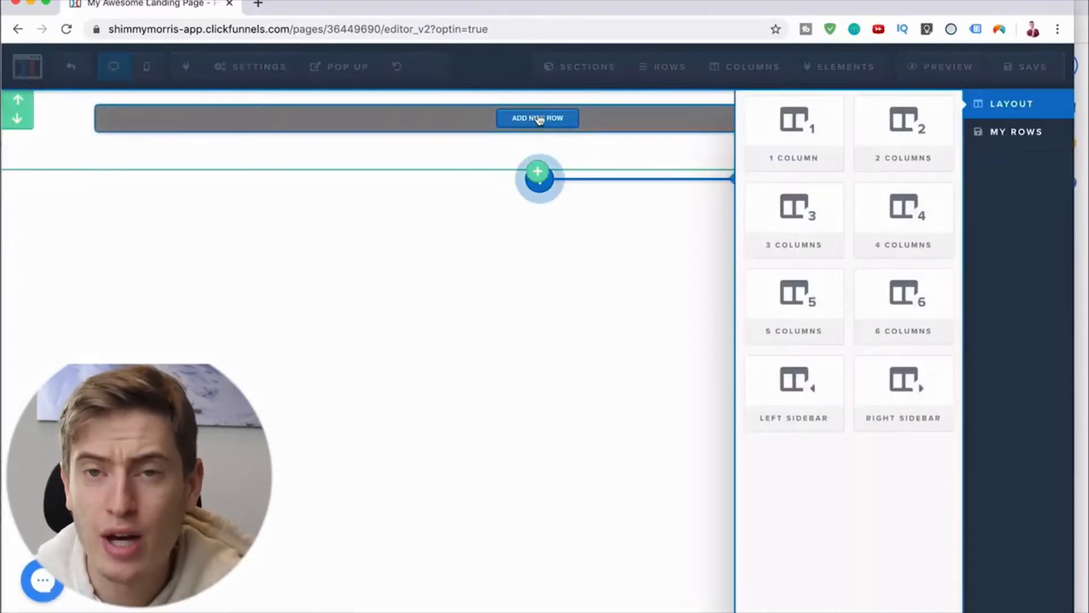
click(793, 170)
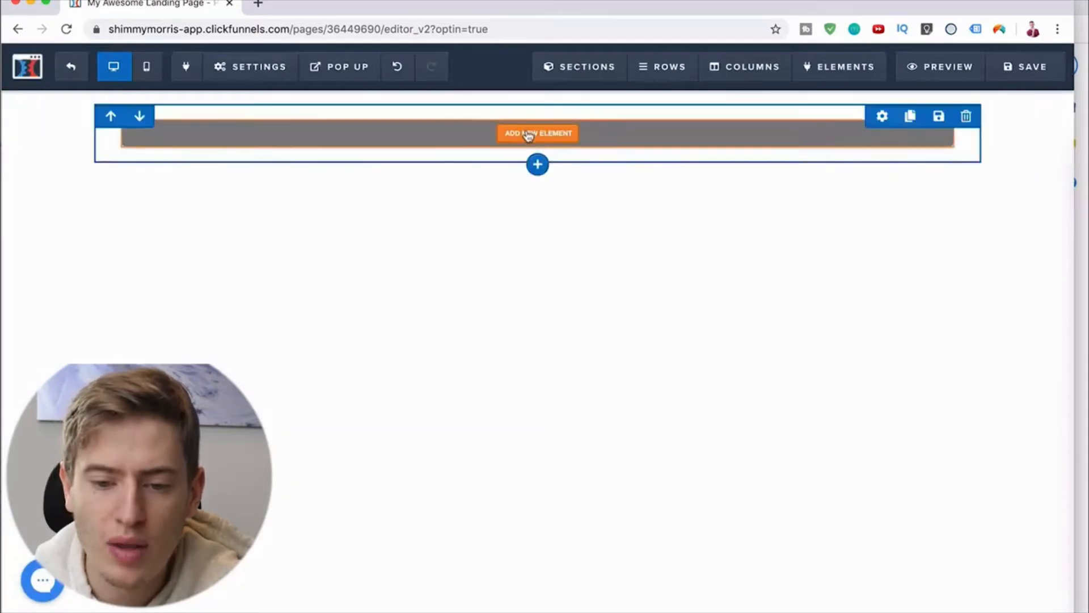
click(529, 130)
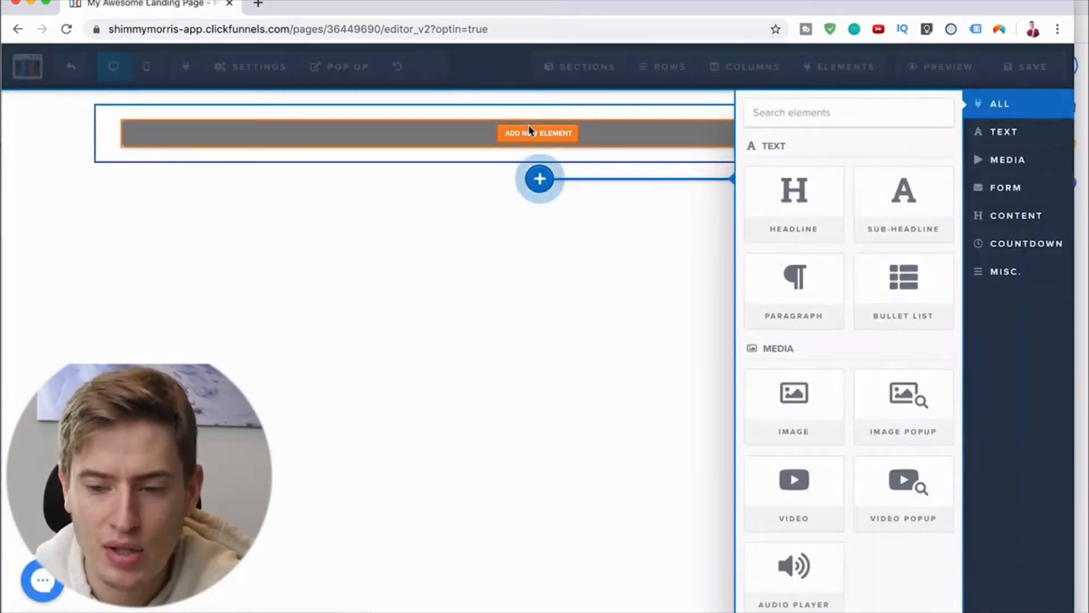
click(790, 418)
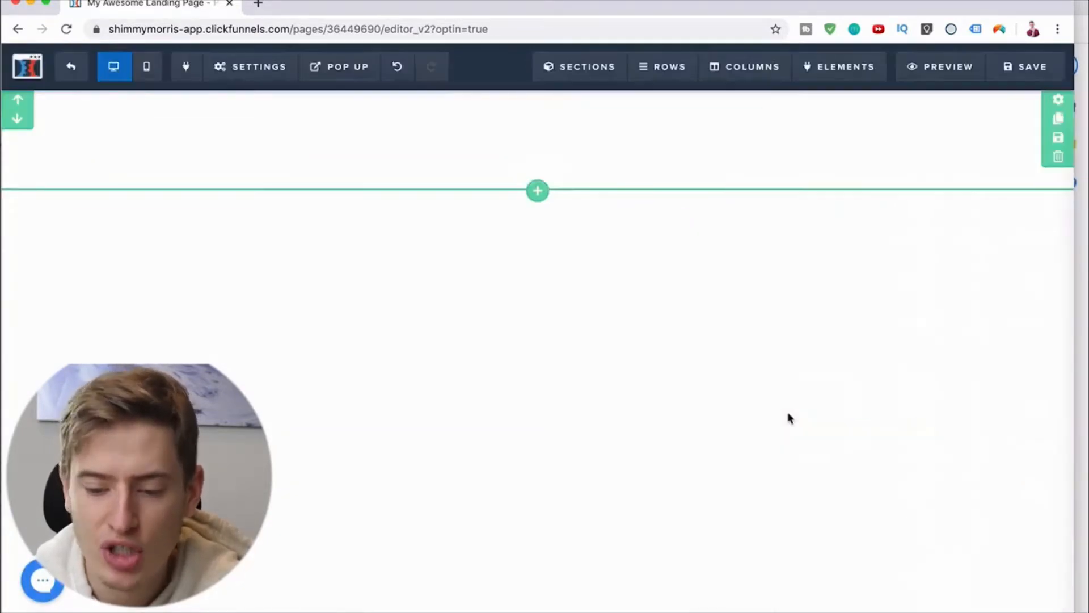
click(596, 176)
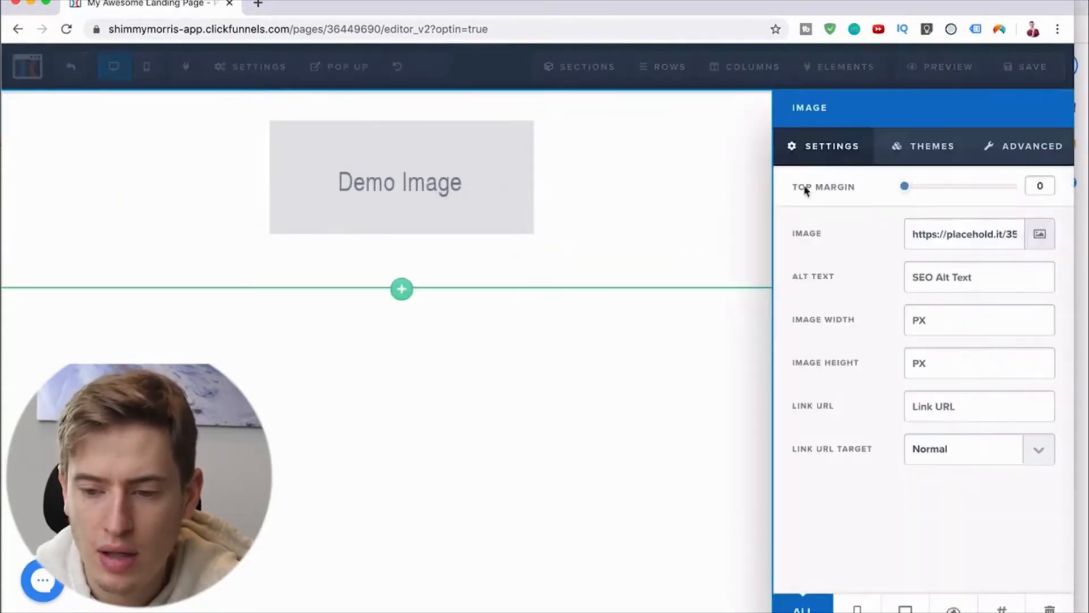
click(694, 260)
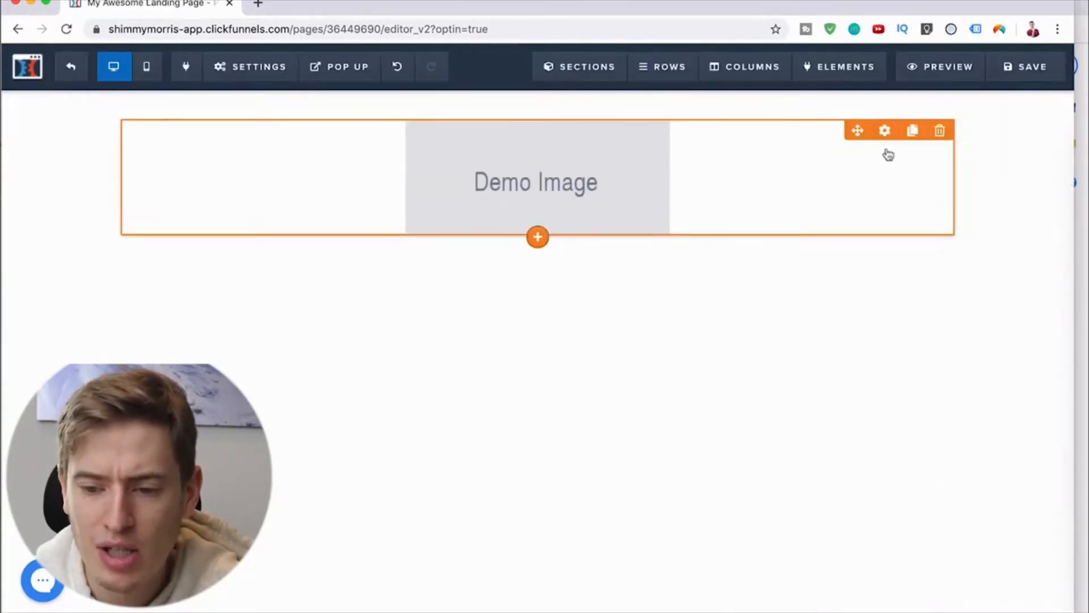
click(937, 132)
click(683, 116)
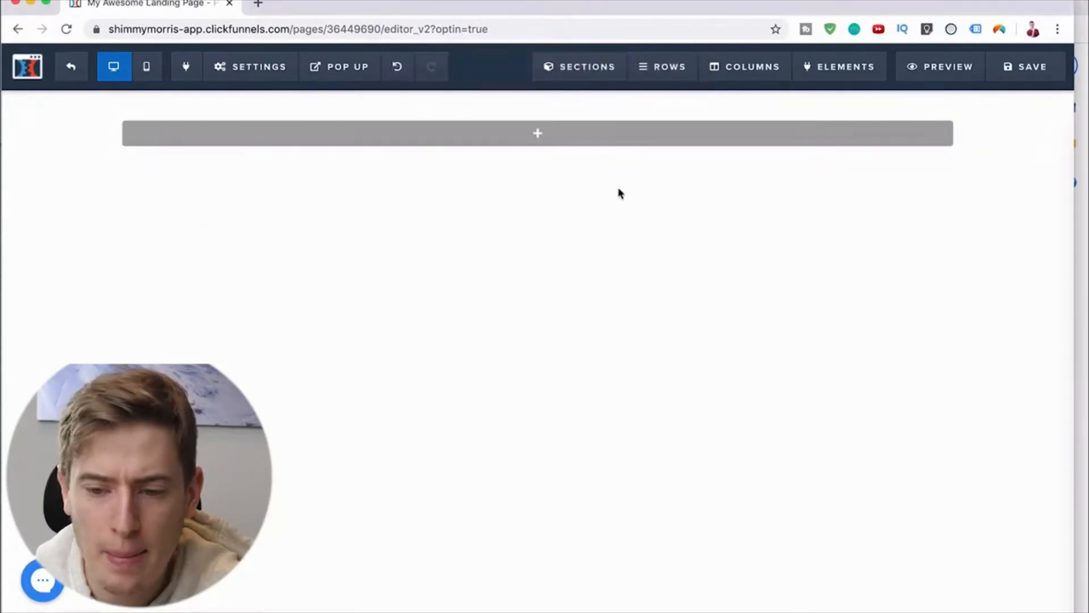
Step: Set the one-column row's background color to yellow #ffe300, and delete the row
click(883, 117)
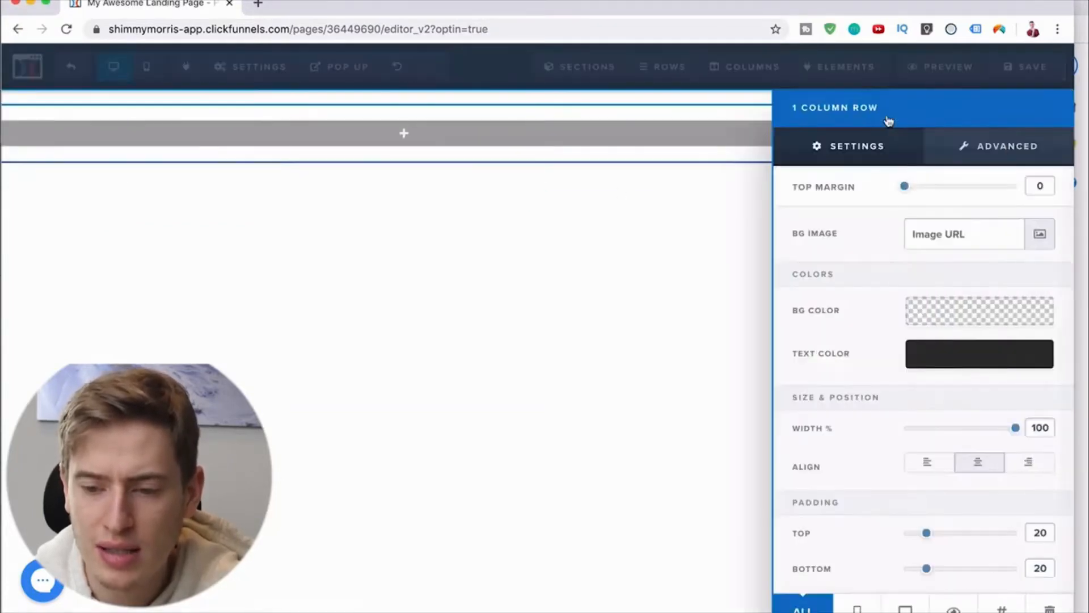
click(983, 326)
click(871, 386)
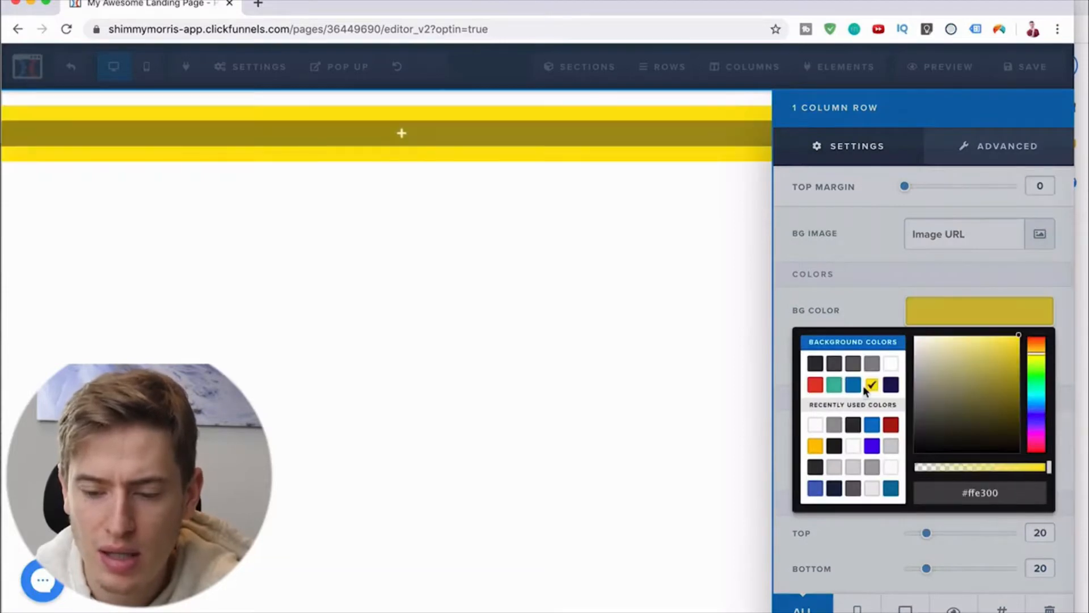
click(707, 357)
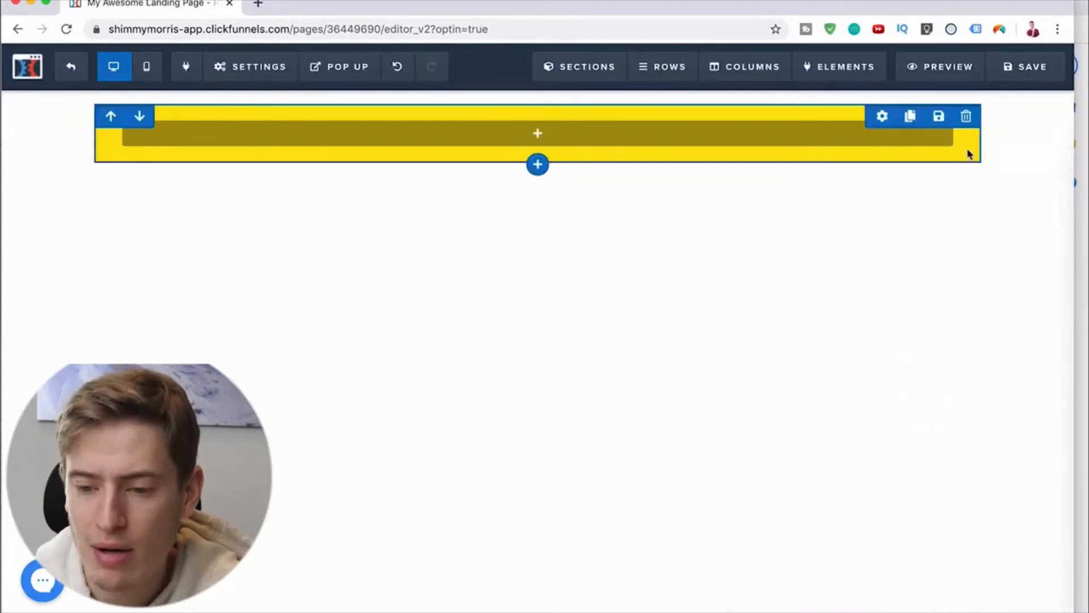
click(965, 116)
click(669, 114)
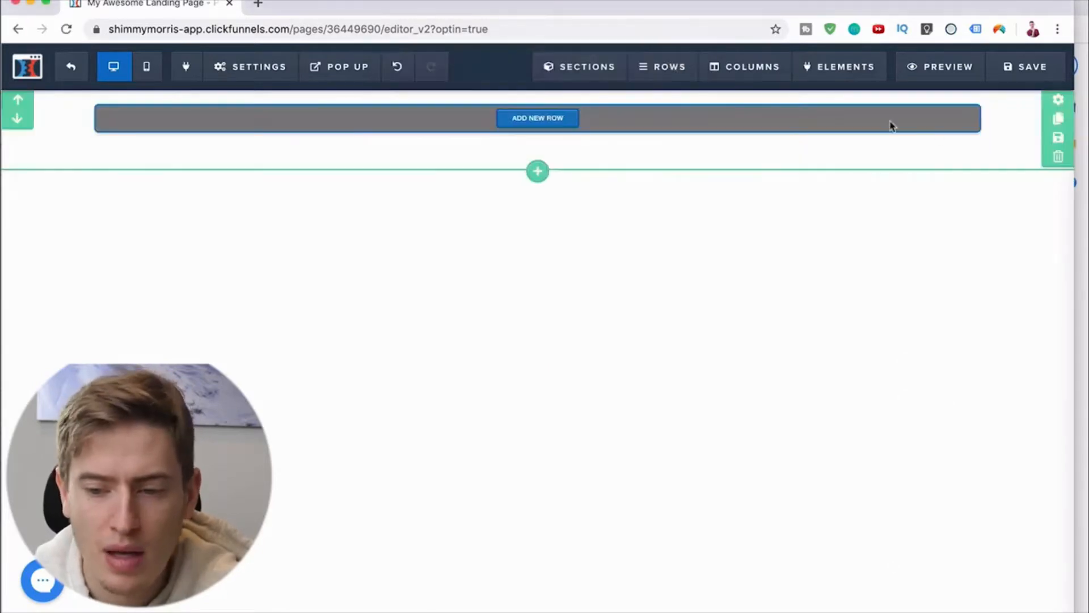
Step: Set the full-width section's background color to #ffc600
click(1058, 102)
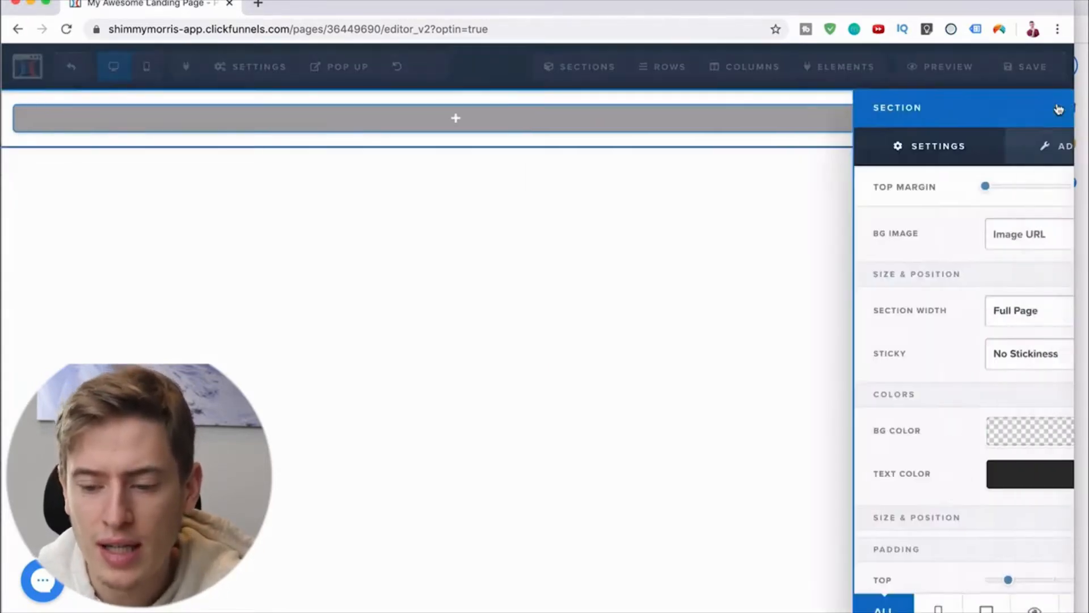
click(1006, 435)
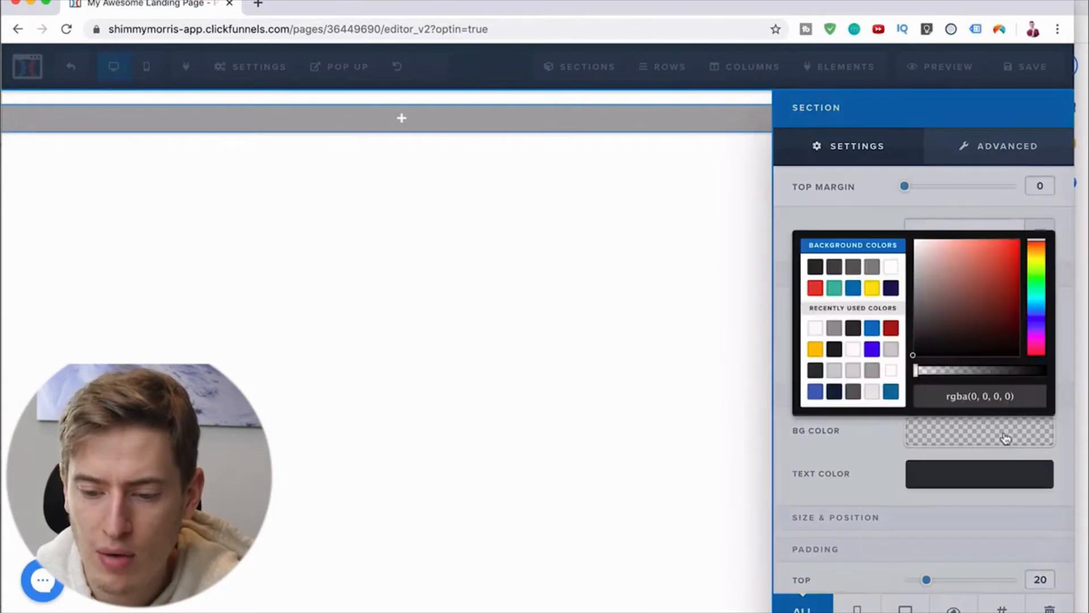
click(815, 350)
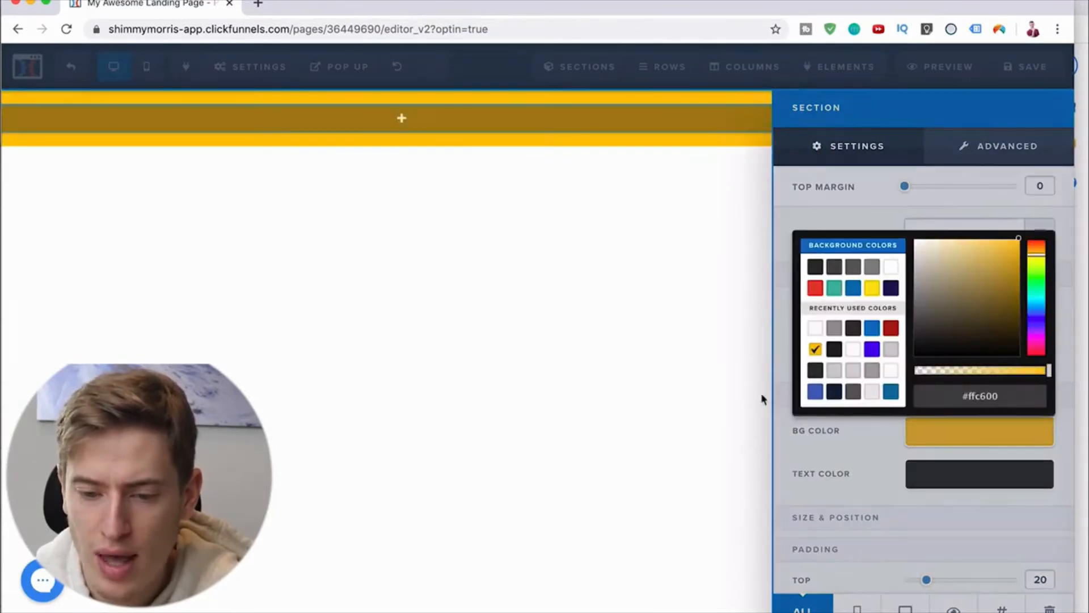
click(506, 443)
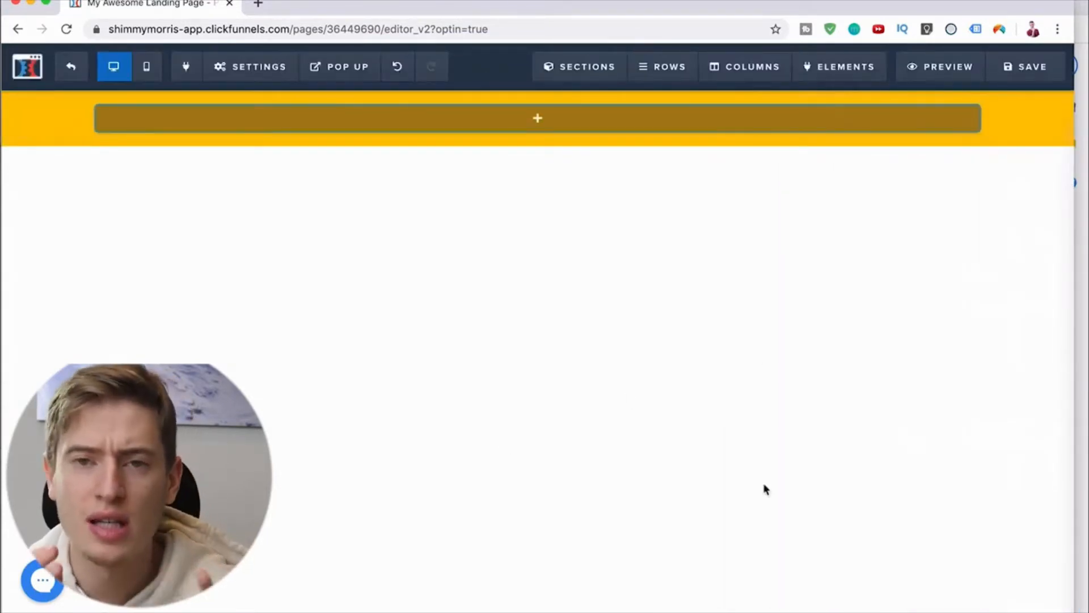
Step: Add a two-column row with a narrowed first column to the section, and place an Image element in that column
click(535, 118)
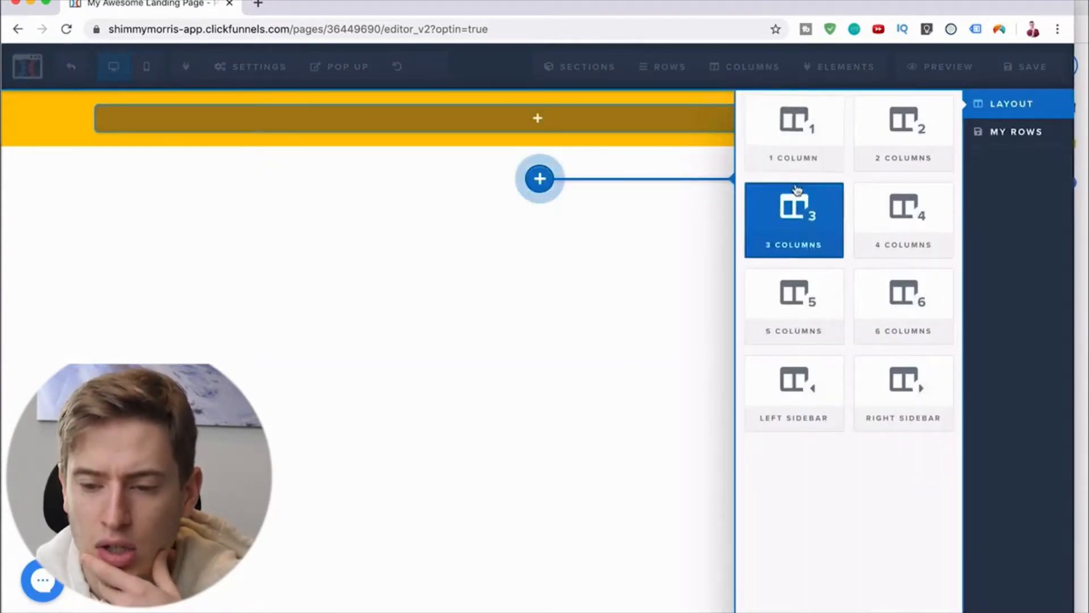
click(877, 136)
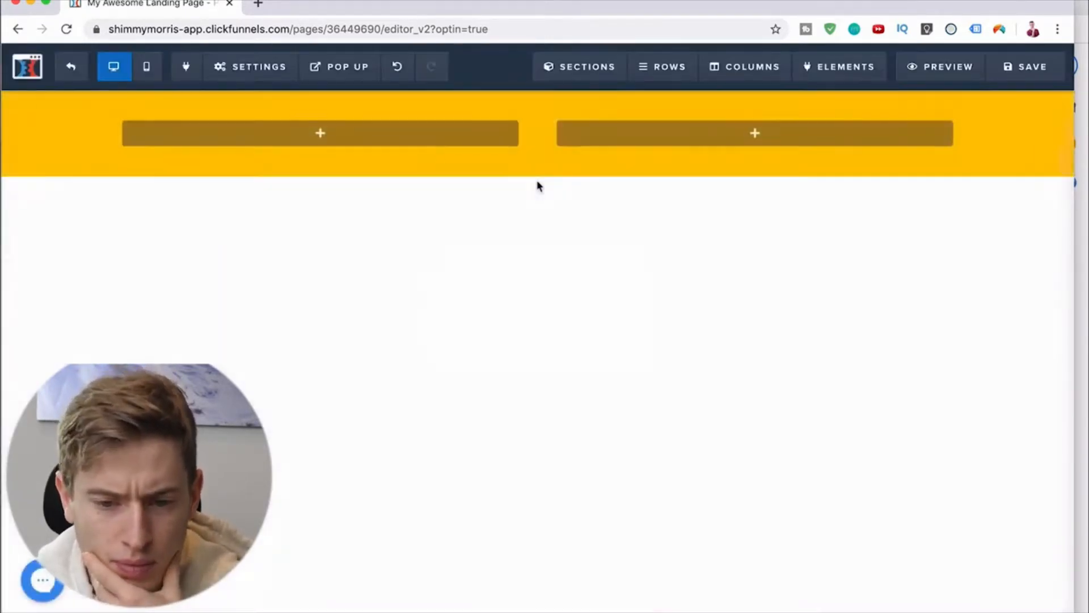
drag(538, 134, 348, 141)
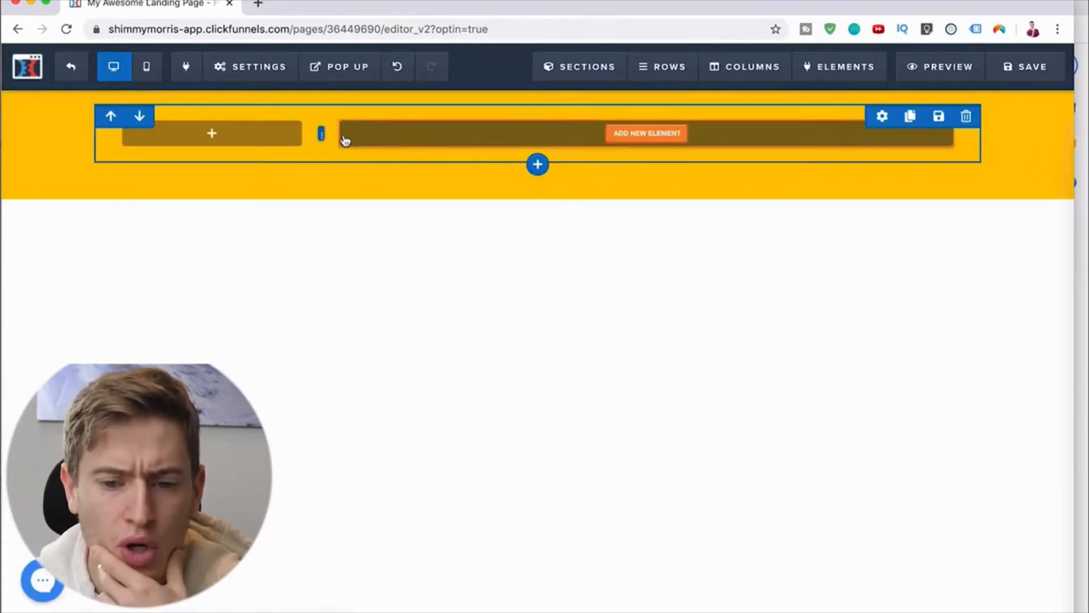
click(224, 136)
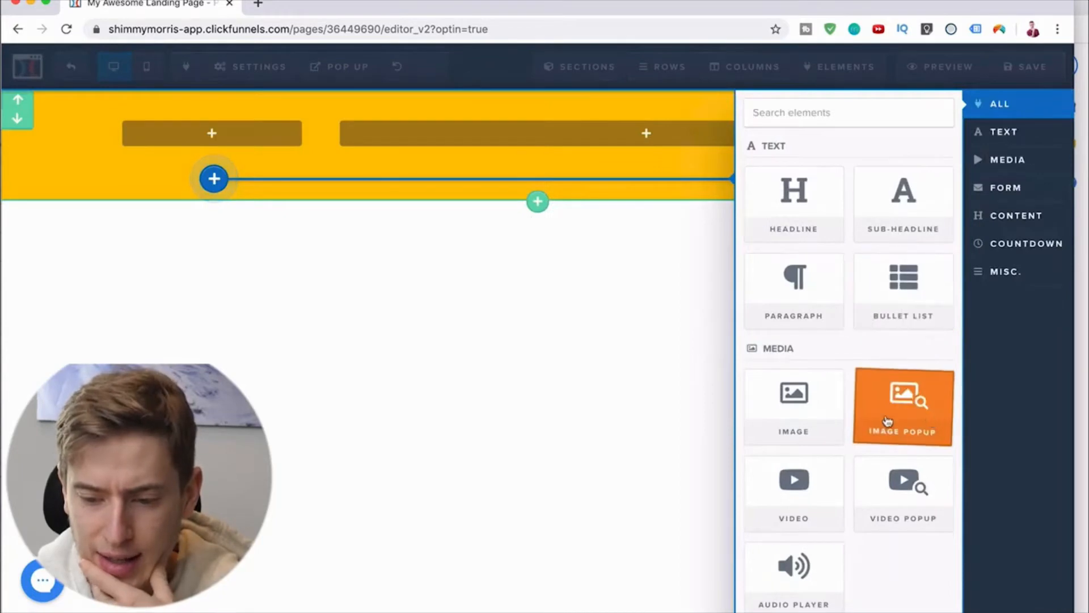
click(821, 418)
Step: Add an Image element to the row's wider column, and delete it again
click(656, 138)
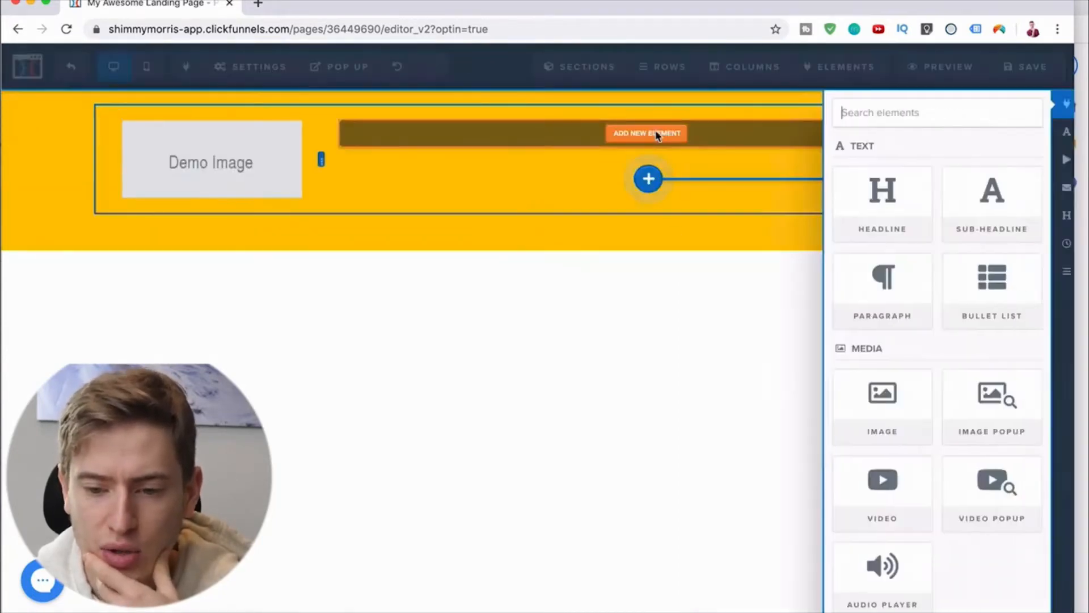
click(792, 396)
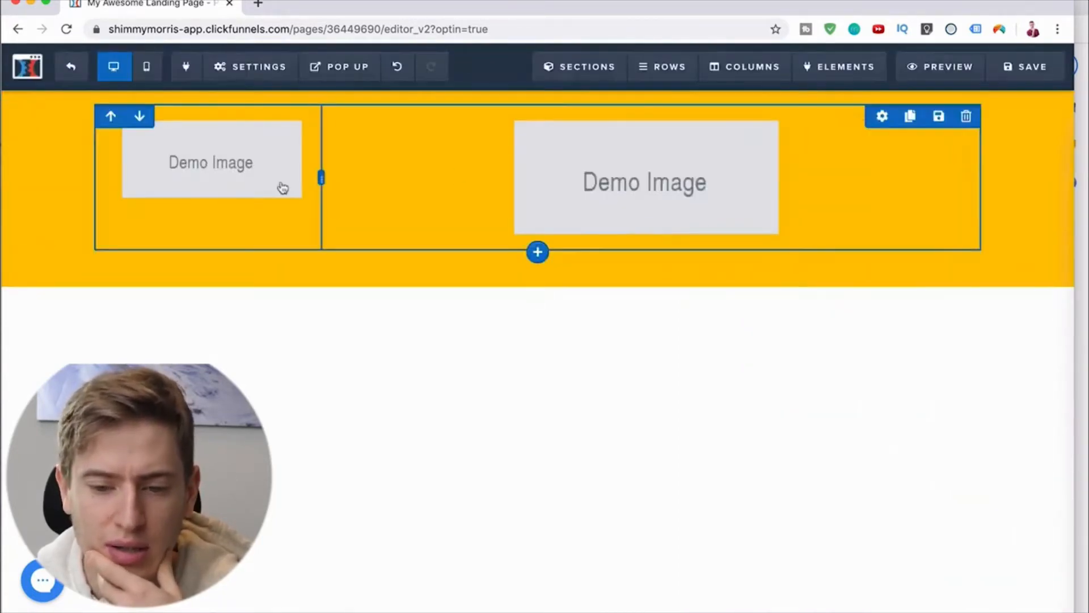
click(737, 178)
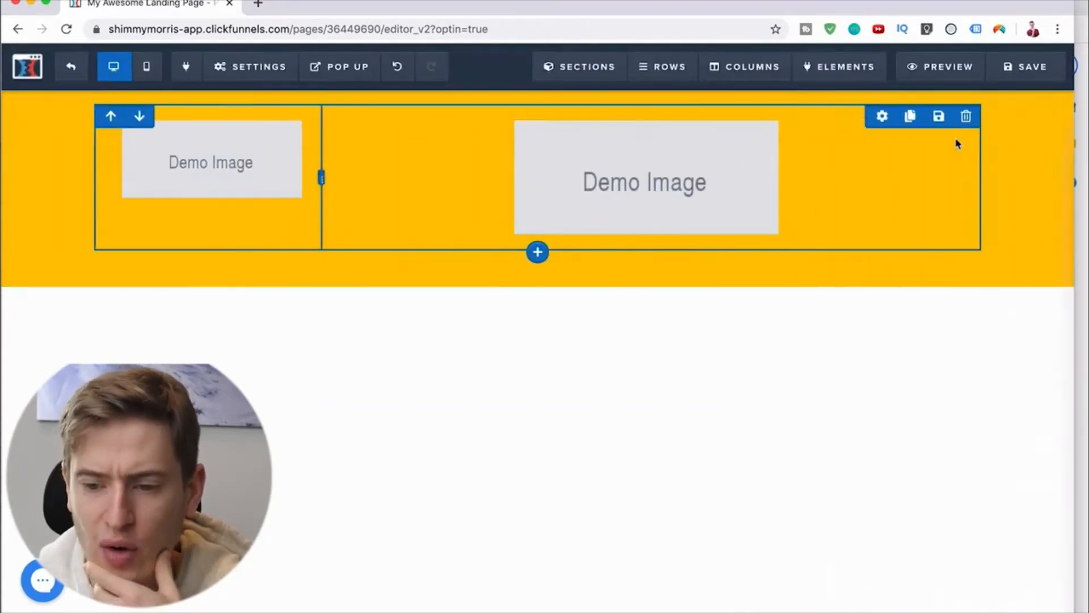
click(940, 131)
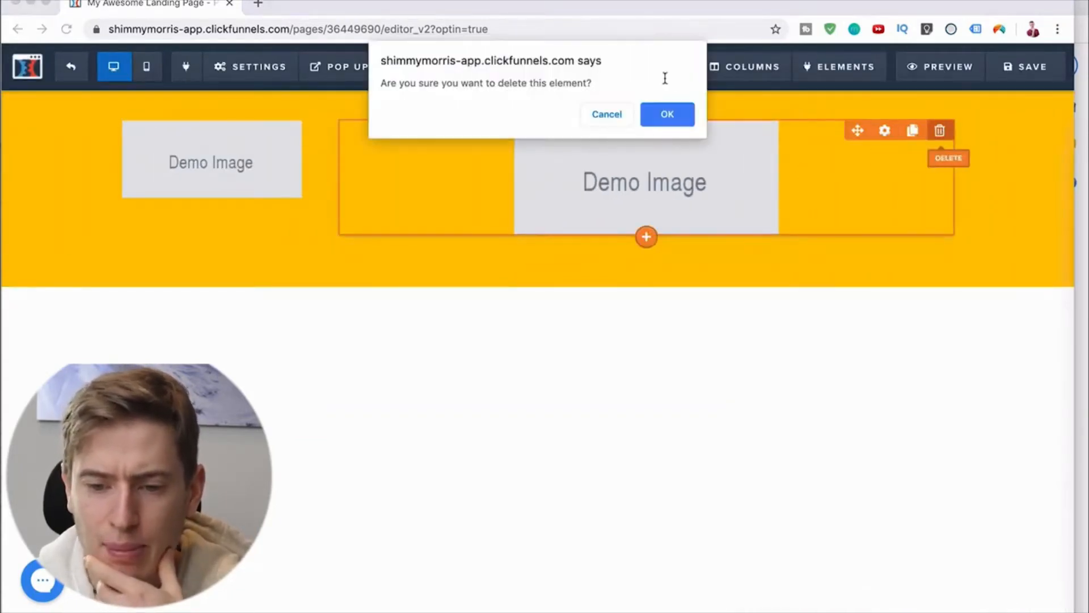
click(663, 115)
Step: Add a Headline element to the row's wider column with the text "Do you want to get fit?"
click(633, 134)
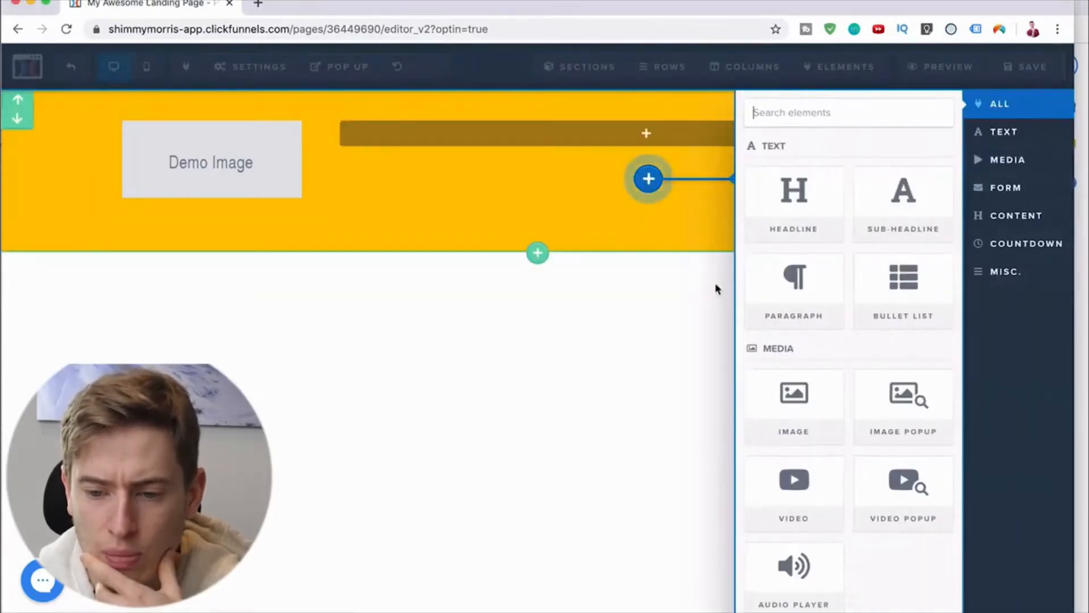
click(789, 193)
click(640, 133)
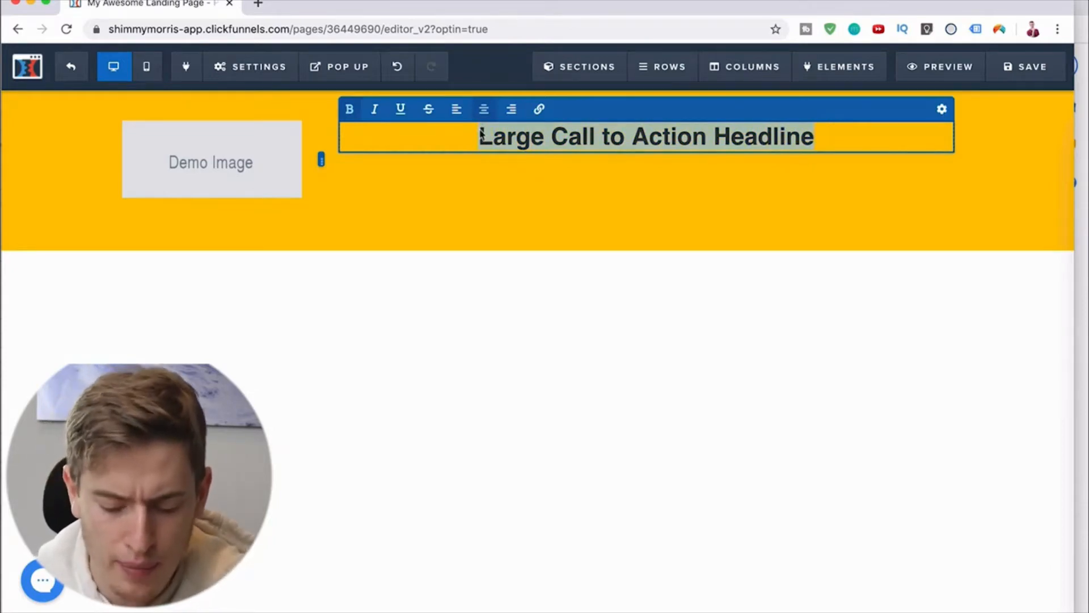
text(Do)
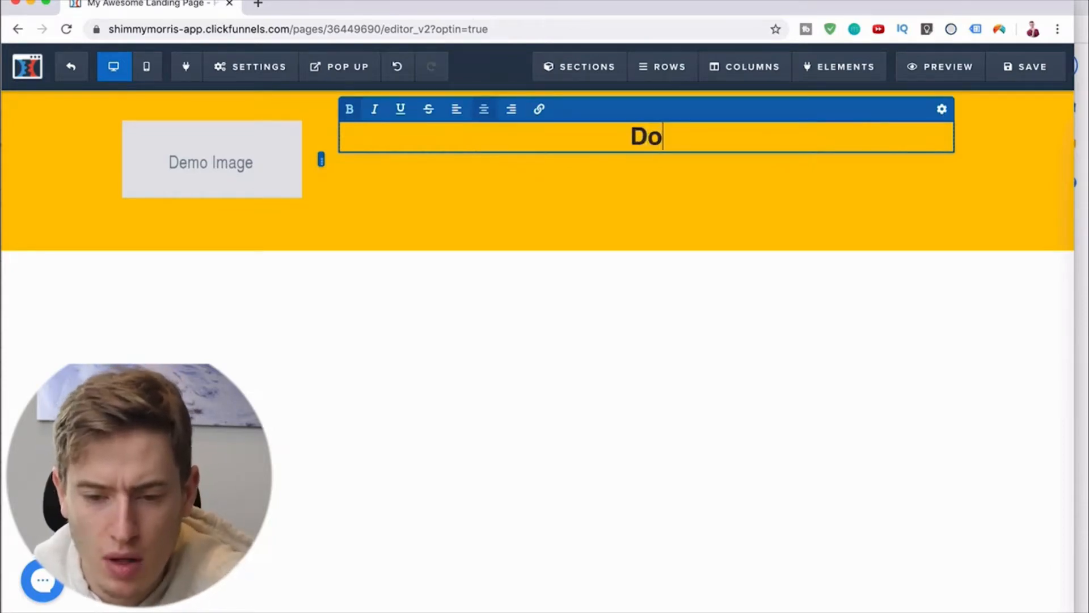
text( you want to g)
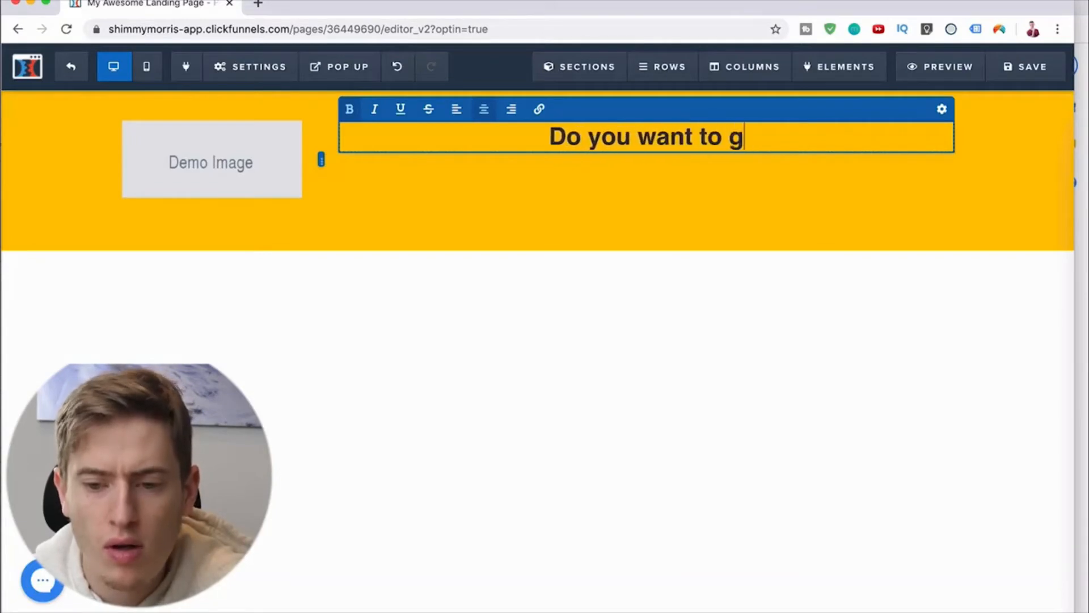
text(et fit?)
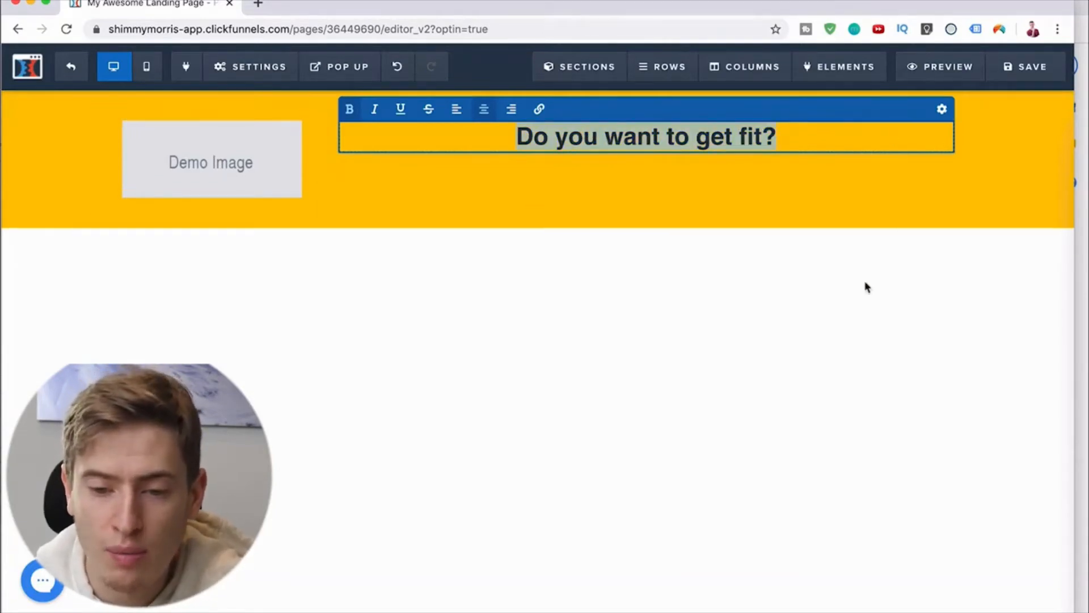
click(861, 309)
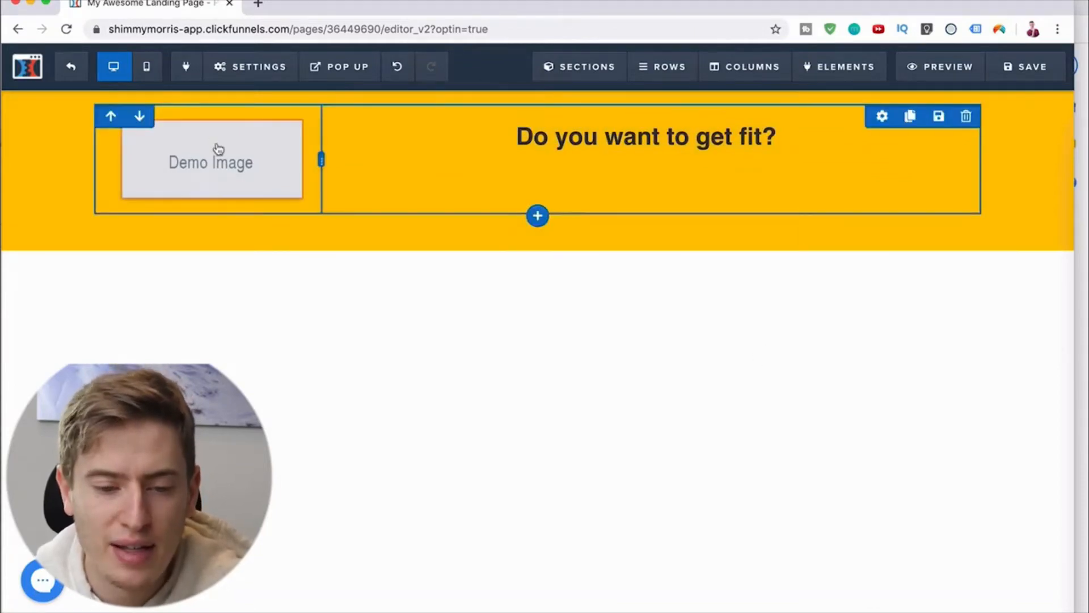
Step: Open unsplash.com in a new browser tab
click(258, 4)
text(un)
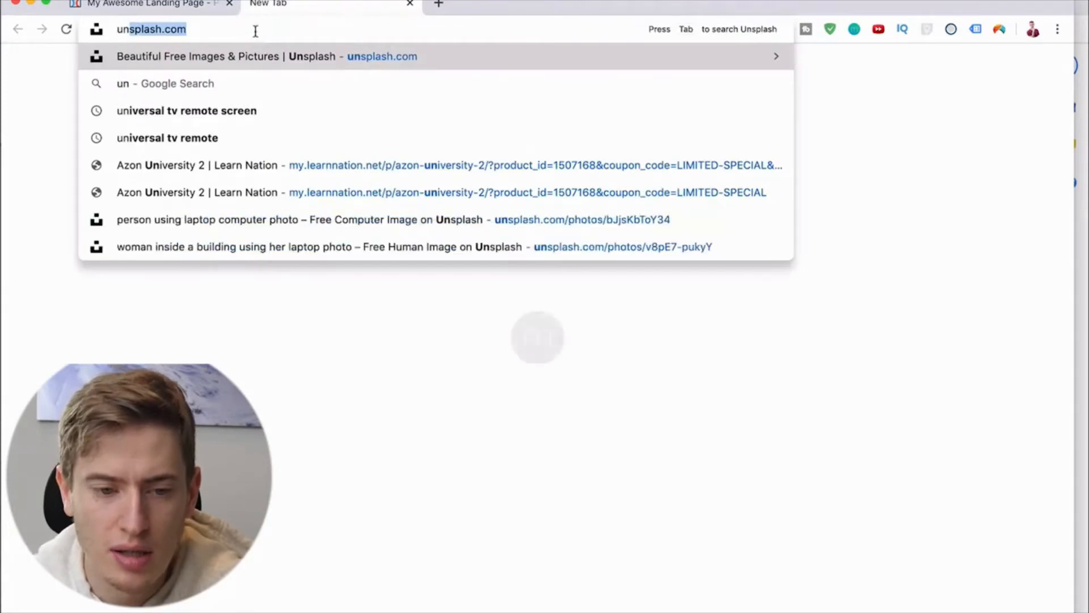
key(Return)
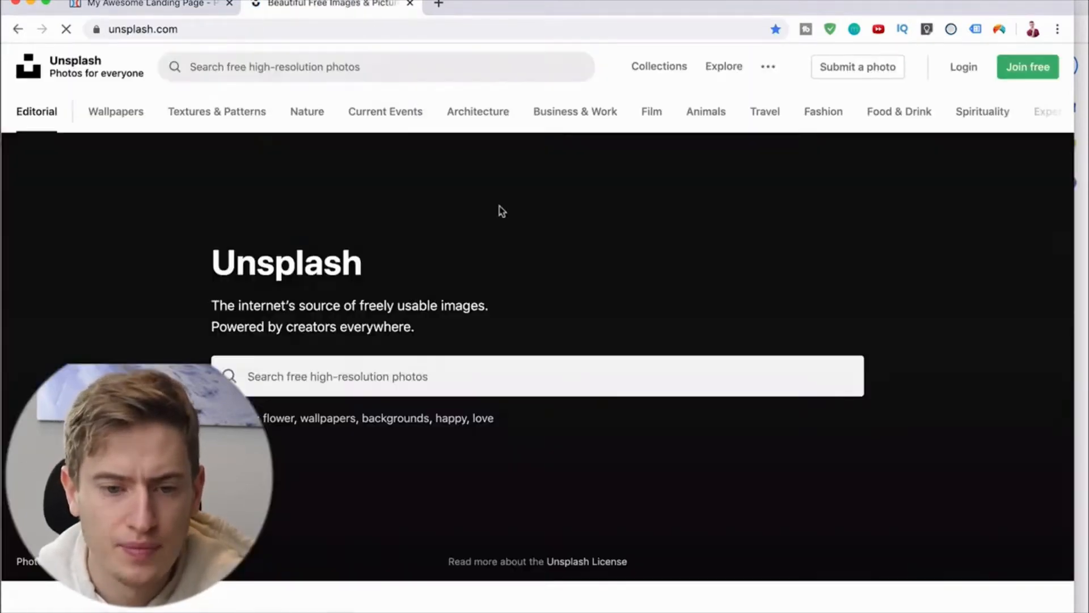
Step: Search Unsplash for "personal training" photos
text(pers)
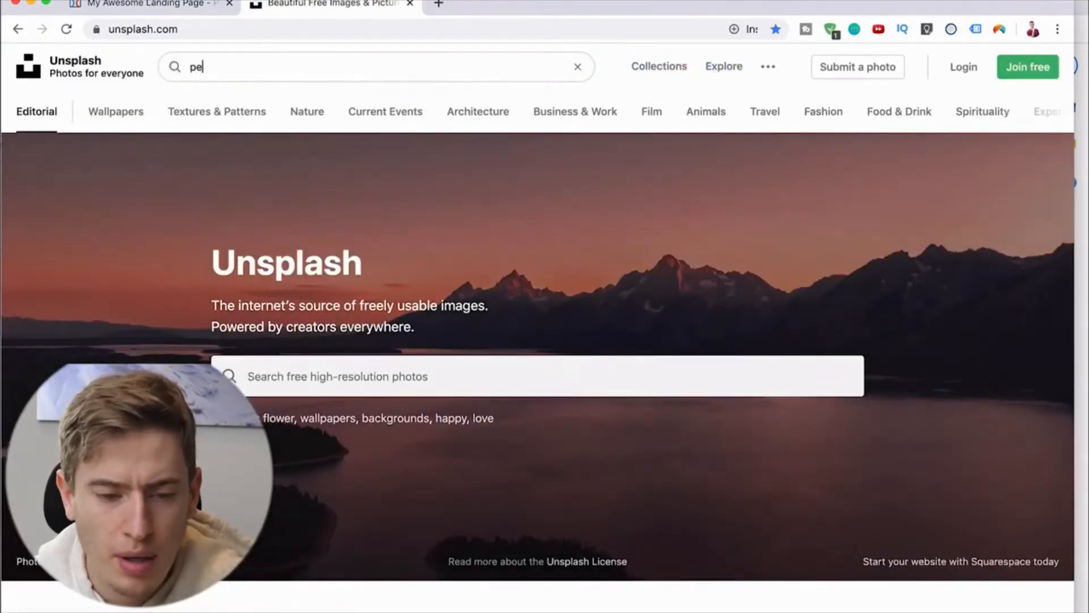
text(onal training)
key(Return)
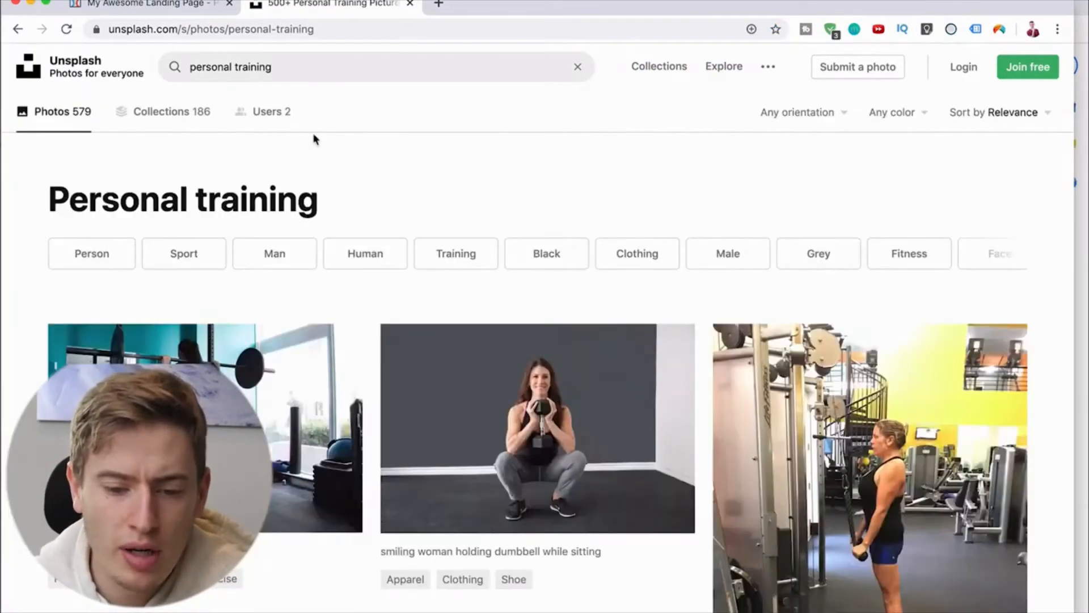
Step: Open the photo of the woman about to lift a barbell from the Unsplash results and download it for free
scroll(313, 139, down, 4)
scroll(315, 139, down, 6)
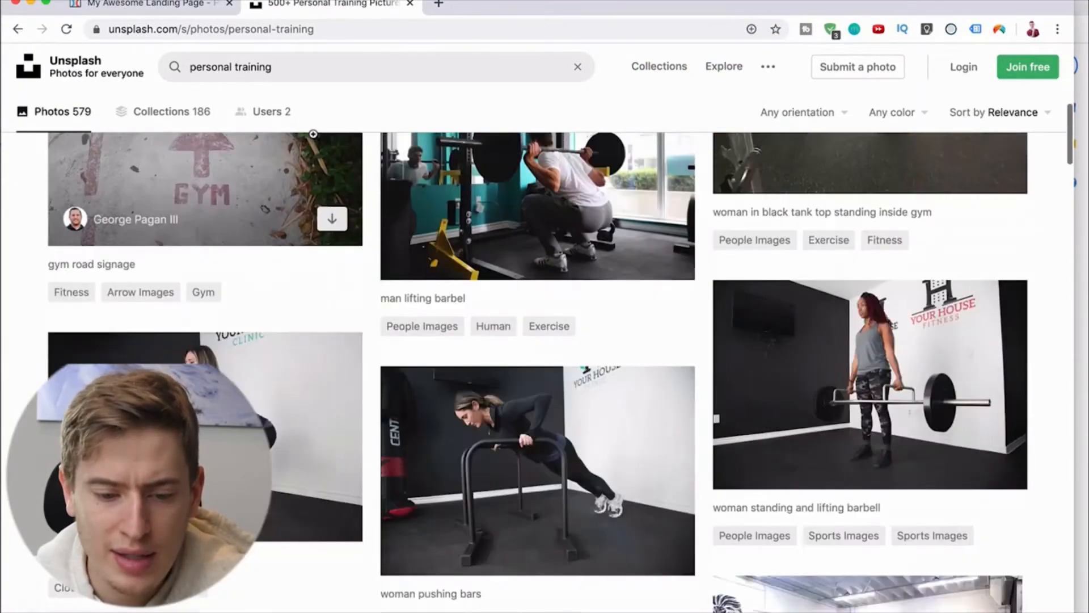
scroll(315, 139, down, 10)
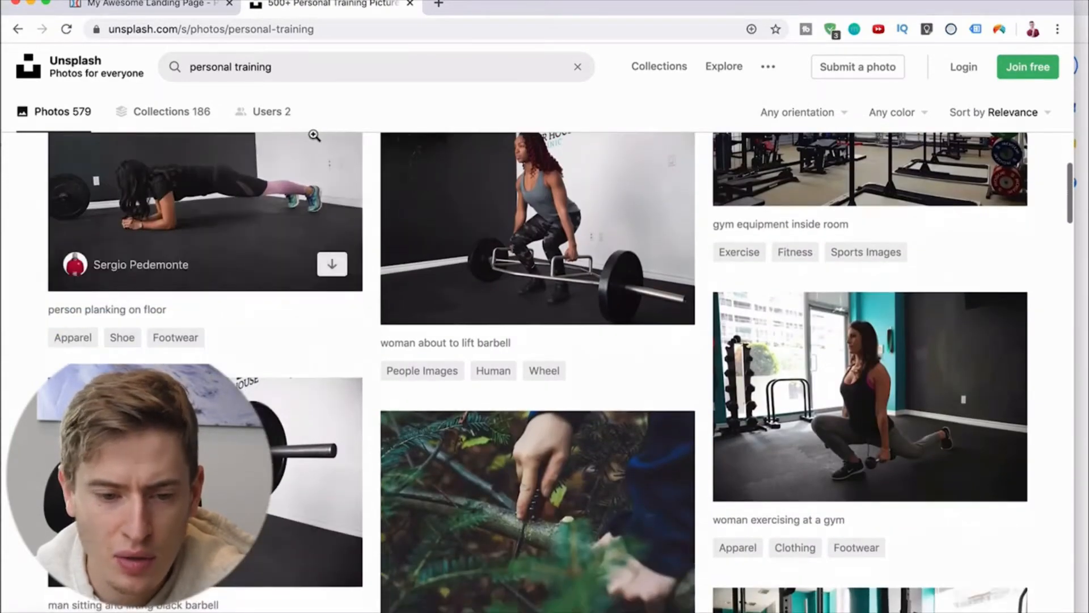
scroll(447, 255, up, 1)
click(455, 263)
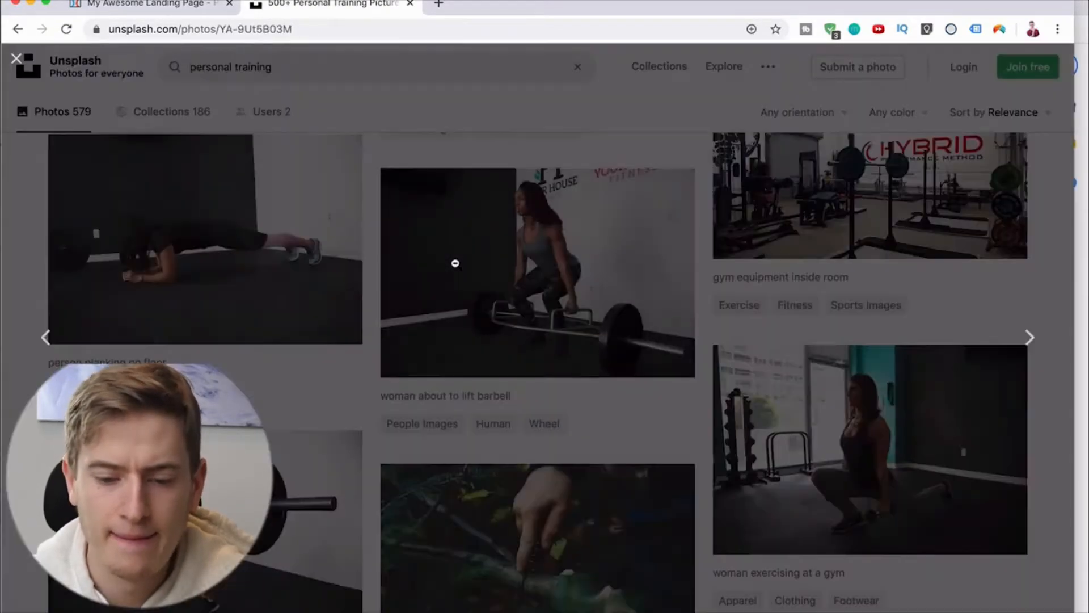
click(906, 96)
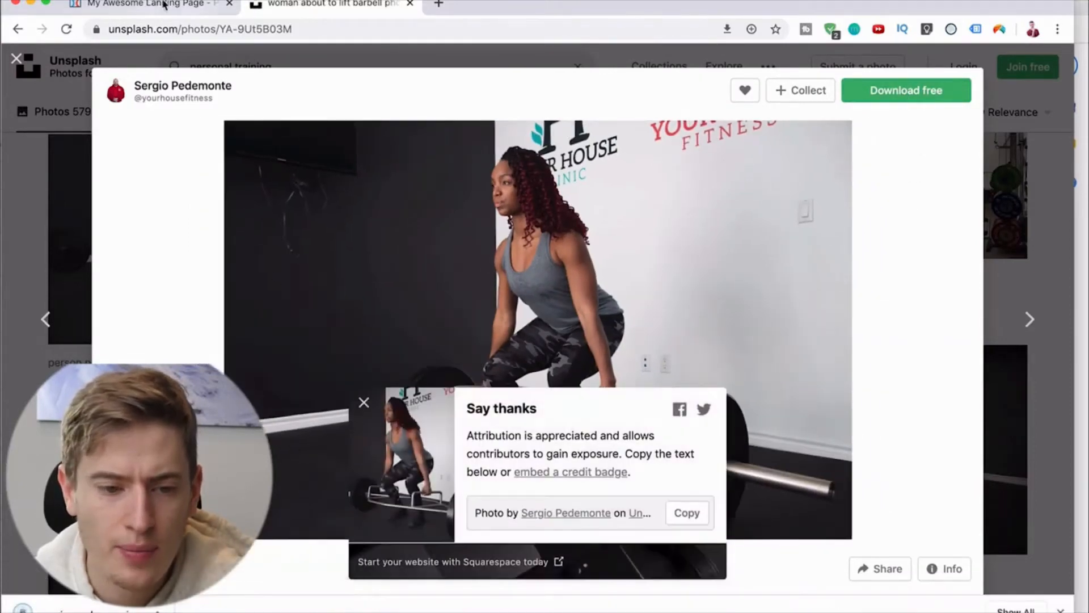
Step: Back in the ClickFunnels editor, upload the downloaded barbell photo from Downloads and use it in the demo Image element
click(163, 5)
click(206, 160)
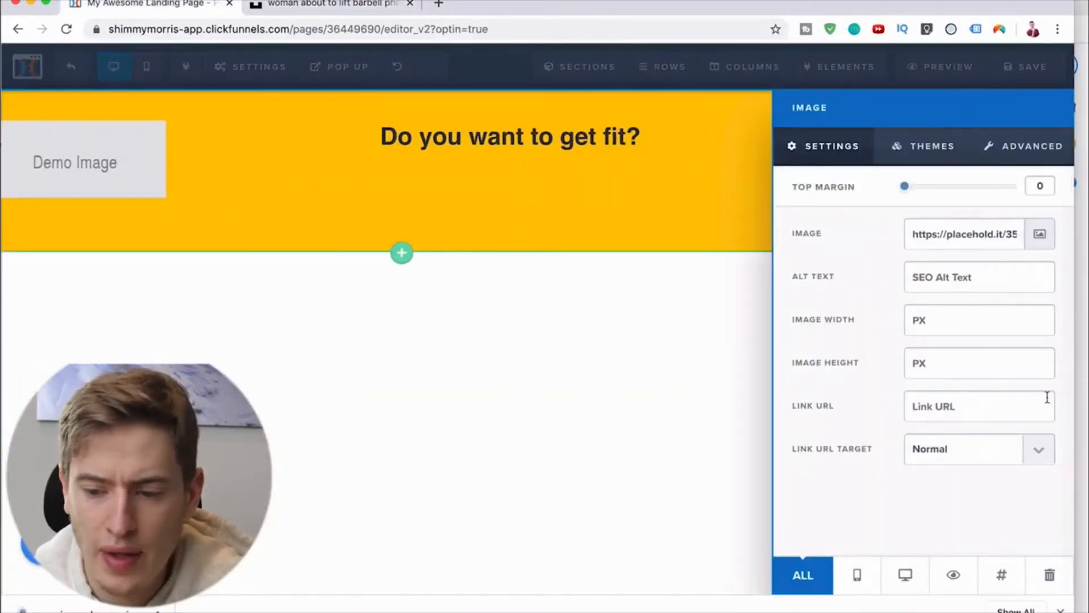
click(1040, 233)
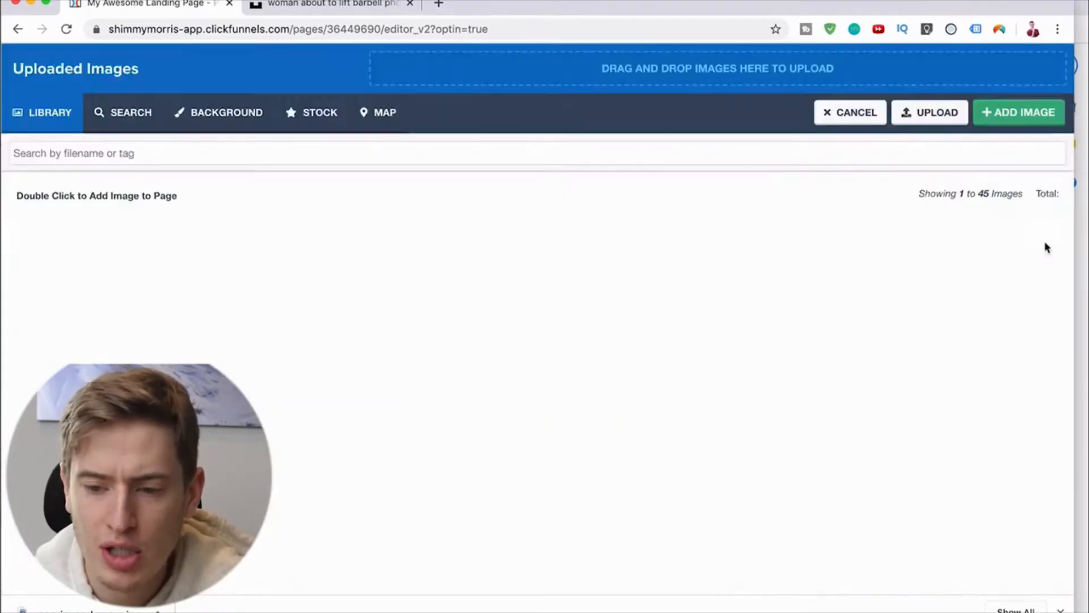
click(877, 60)
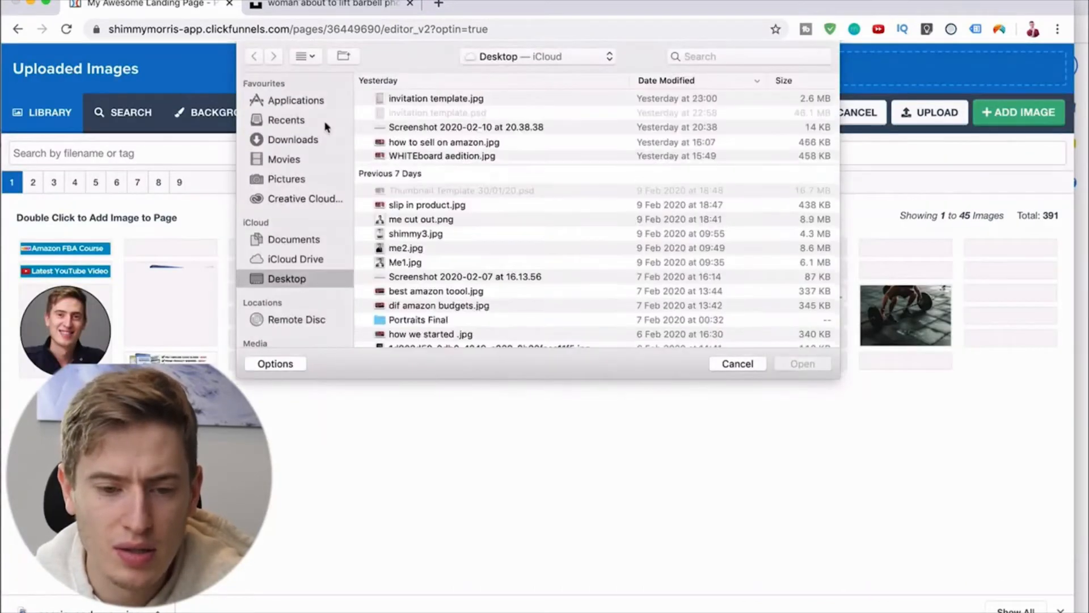
click(306, 140)
double_click(397, 101)
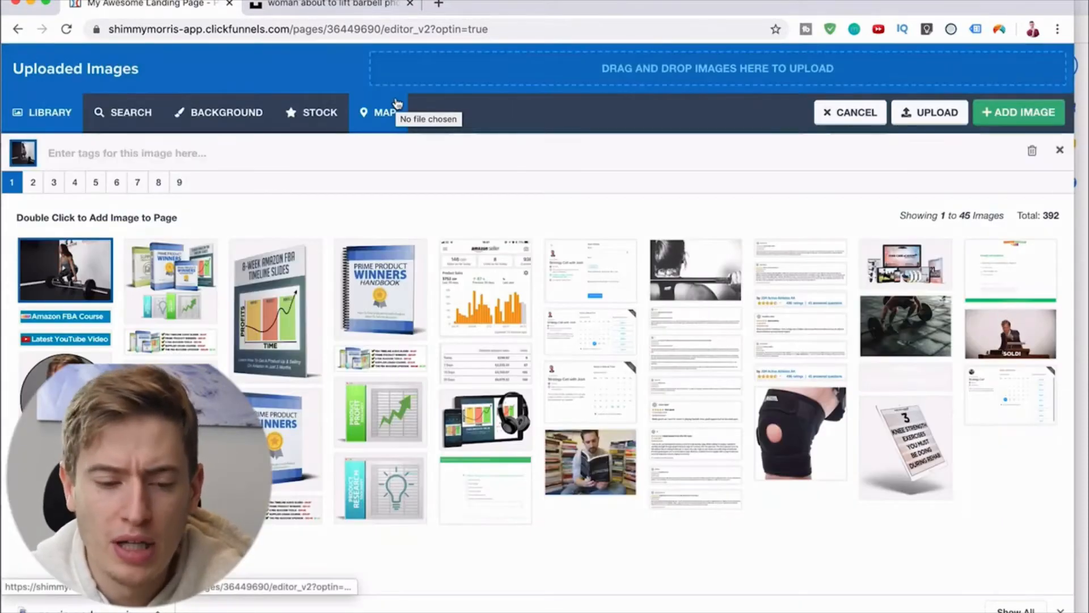
double_click(81, 260)
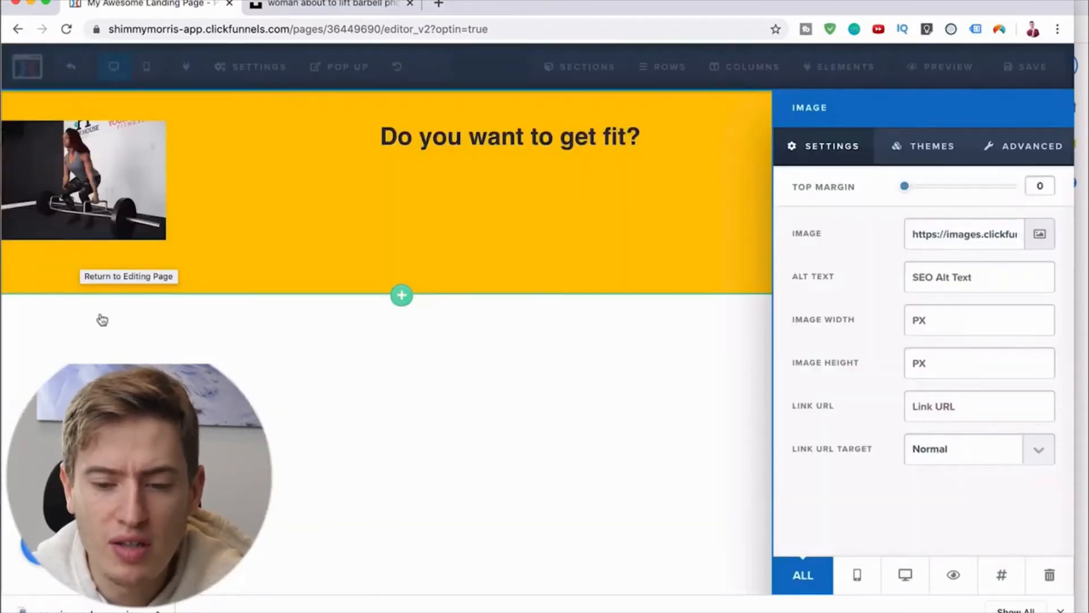
Step: Apply the second image theme, the one with a white frame, to the barbell photo
click(914, 147)
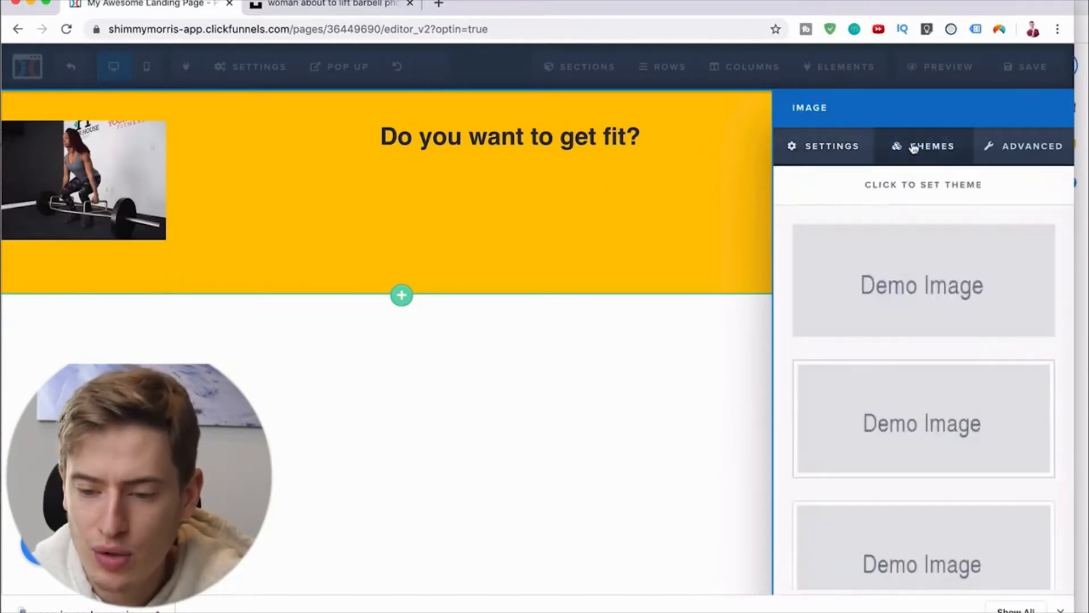
click(881, 402)
click(681, 420)
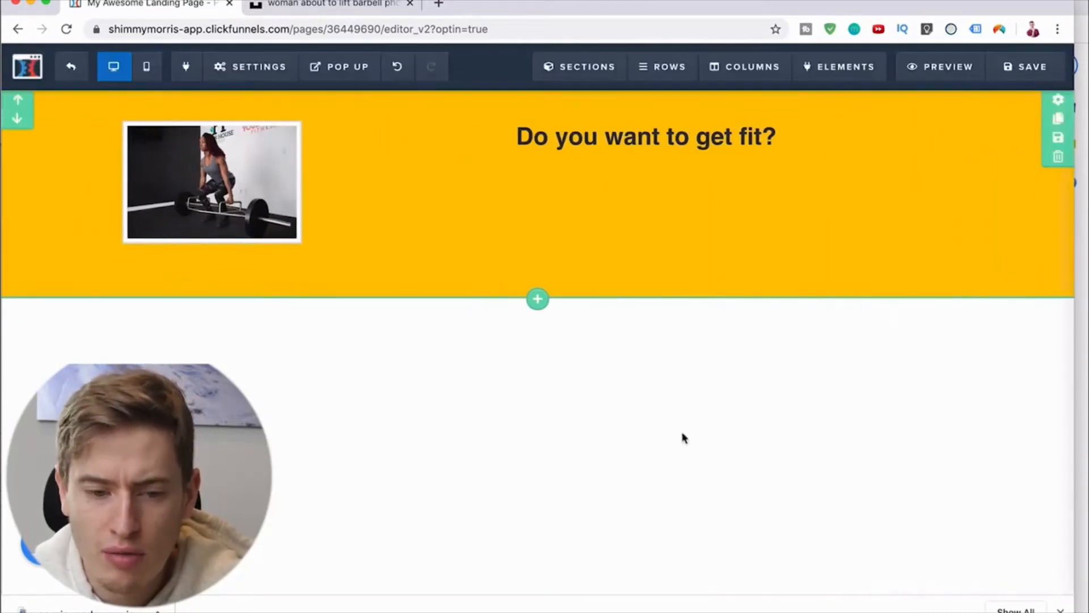
Step: Set the yellow section's top and bottom padding to 0
click(1059, 103)
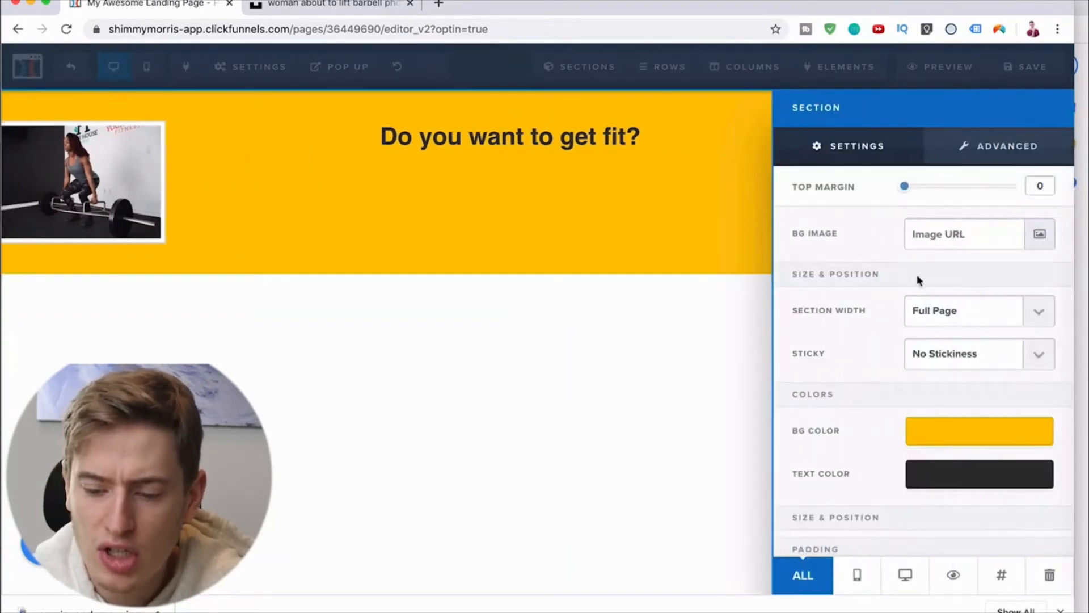
scroll(916, 274, down, 2)
drag(926, 497, 873, 504)
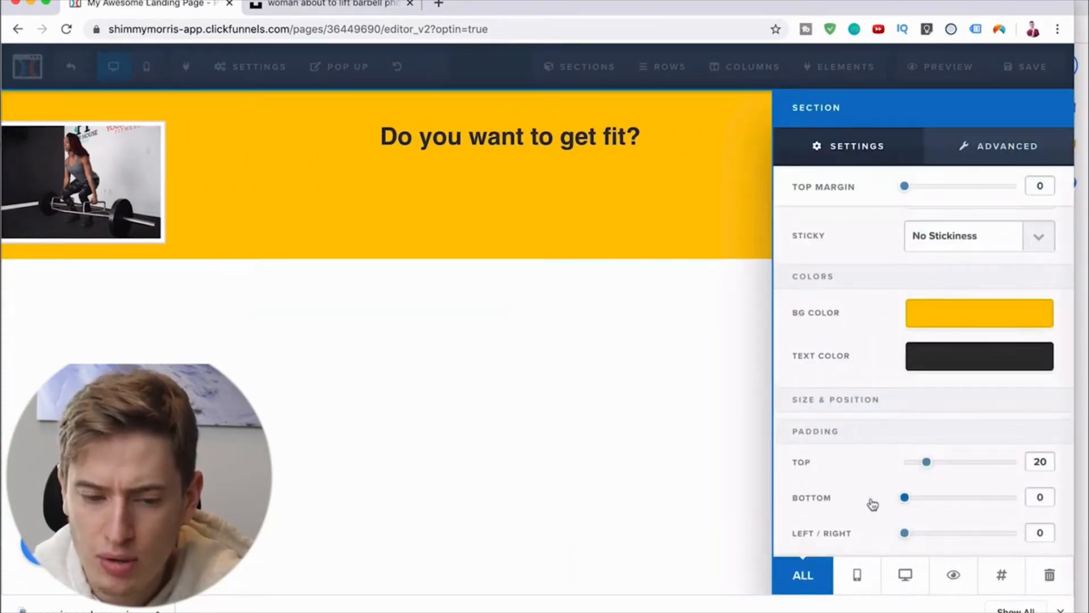
drag(929, 464, 875, 473)
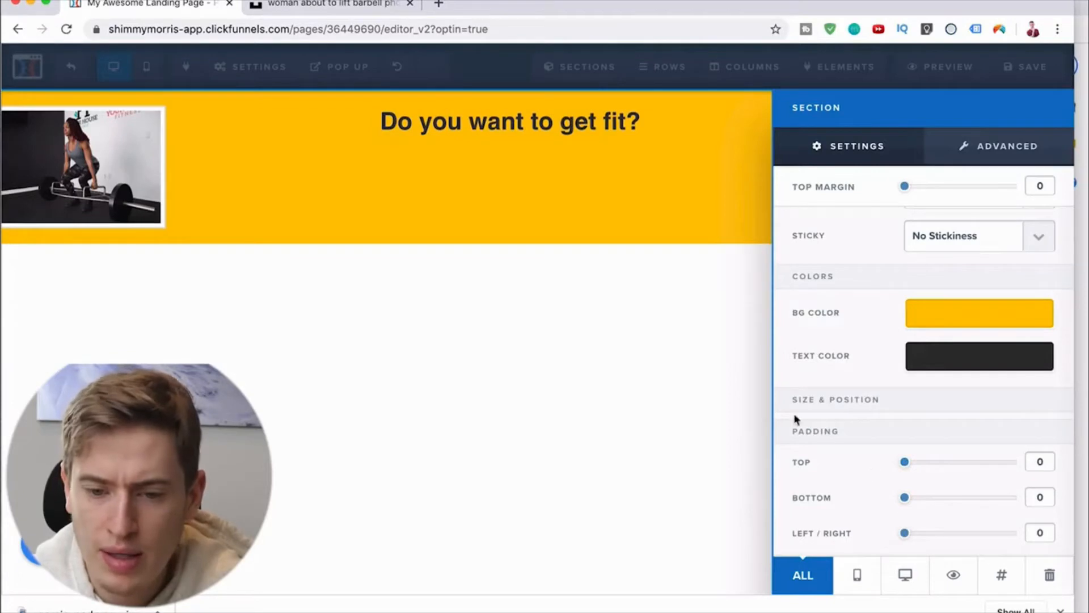
click(703, 370)
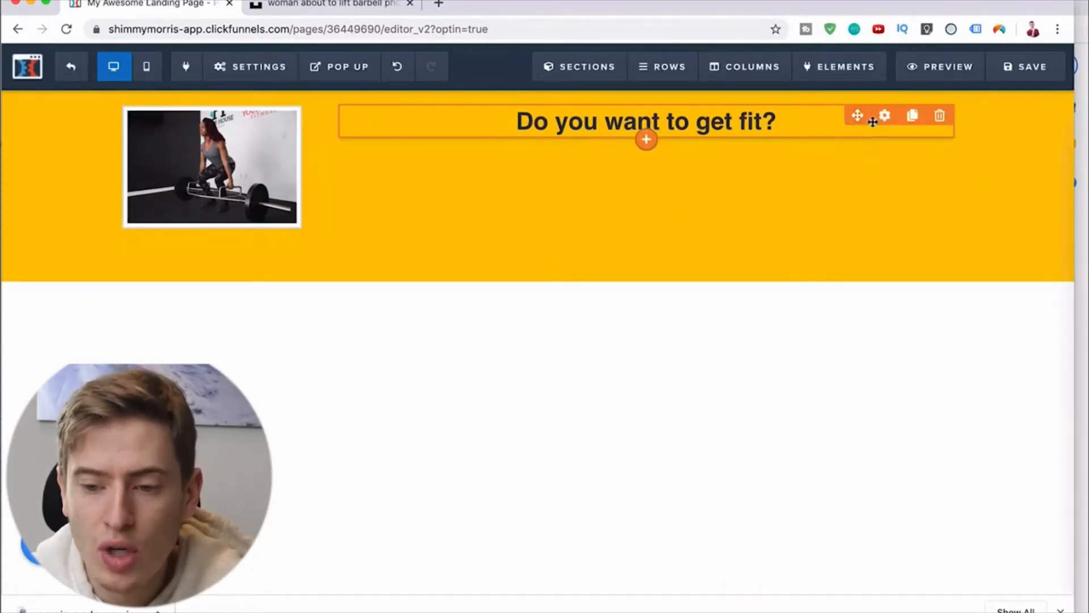
Step: Set the "Do you want to get fit?" headline's font size to 62 and its top margin to 45
click(884, 116)
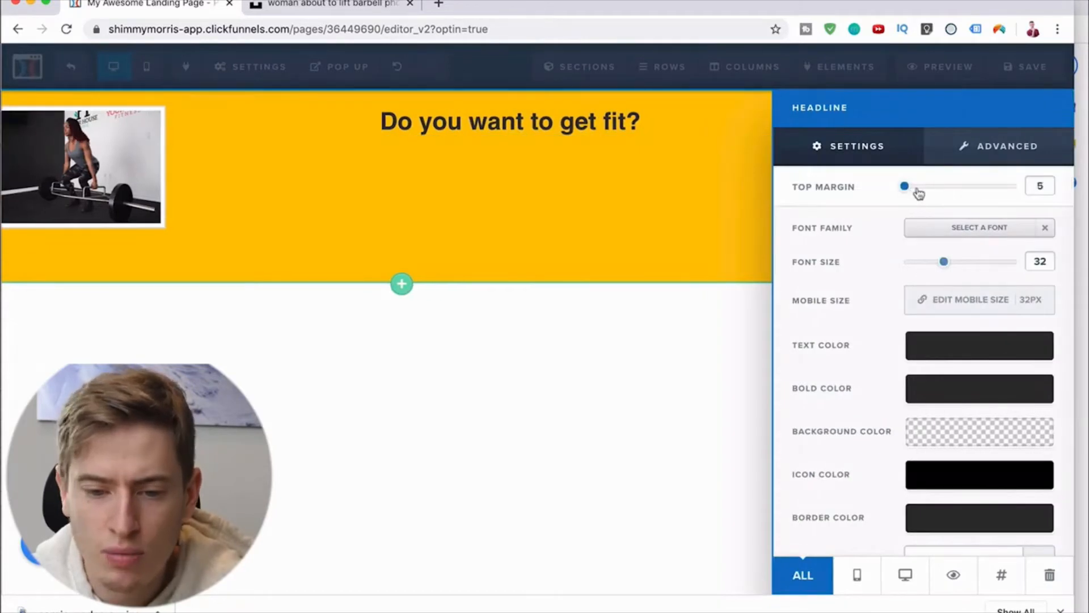
drag(919, 194, 962, 198)
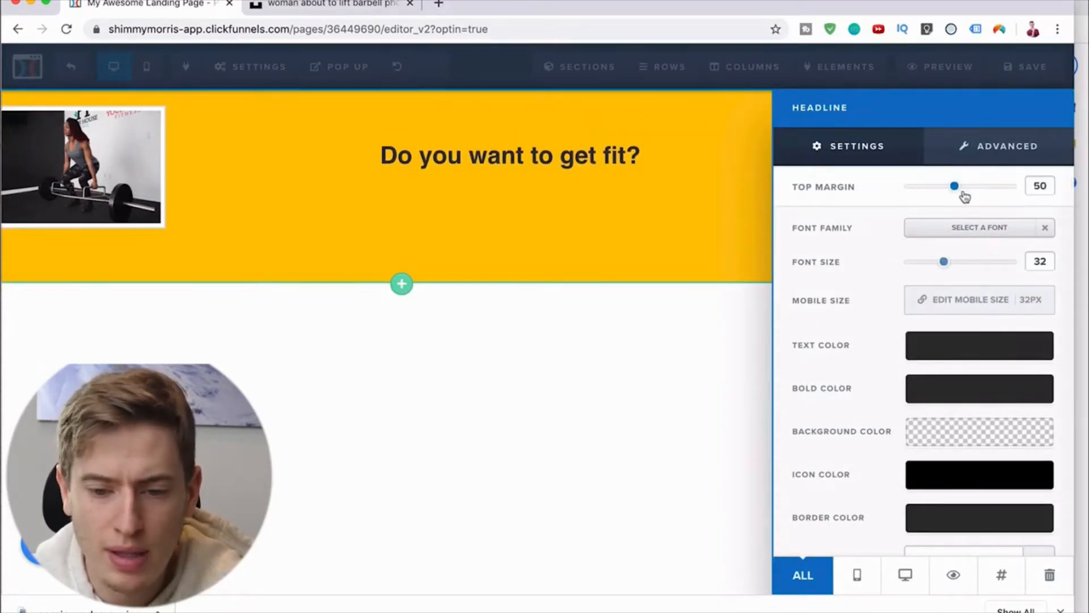
click(964, 195)
drag(945, 271, 999, 270)
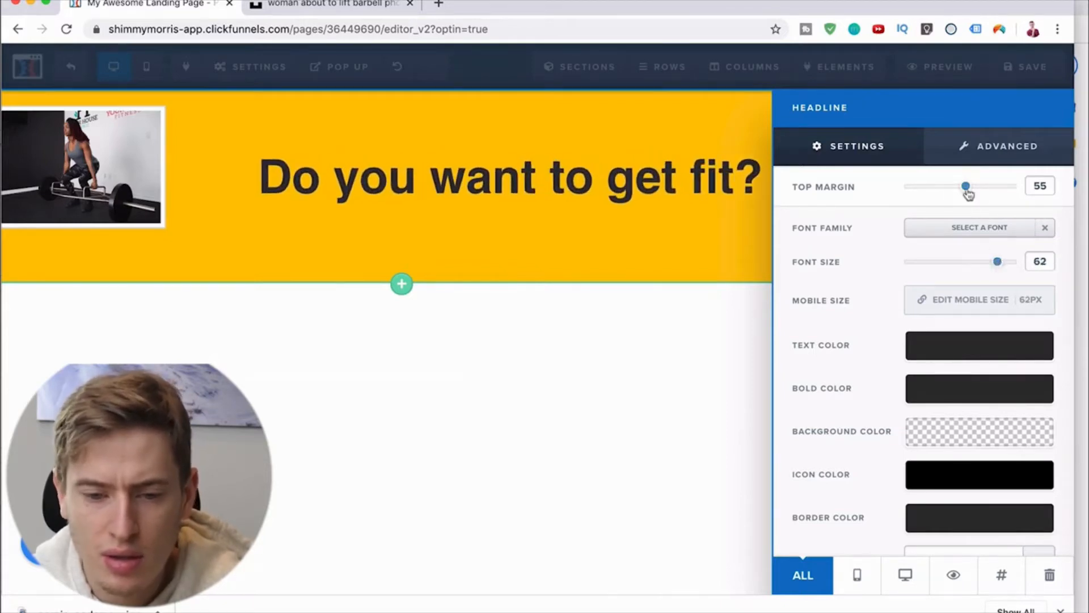
drag(961, 195, 958, 197)
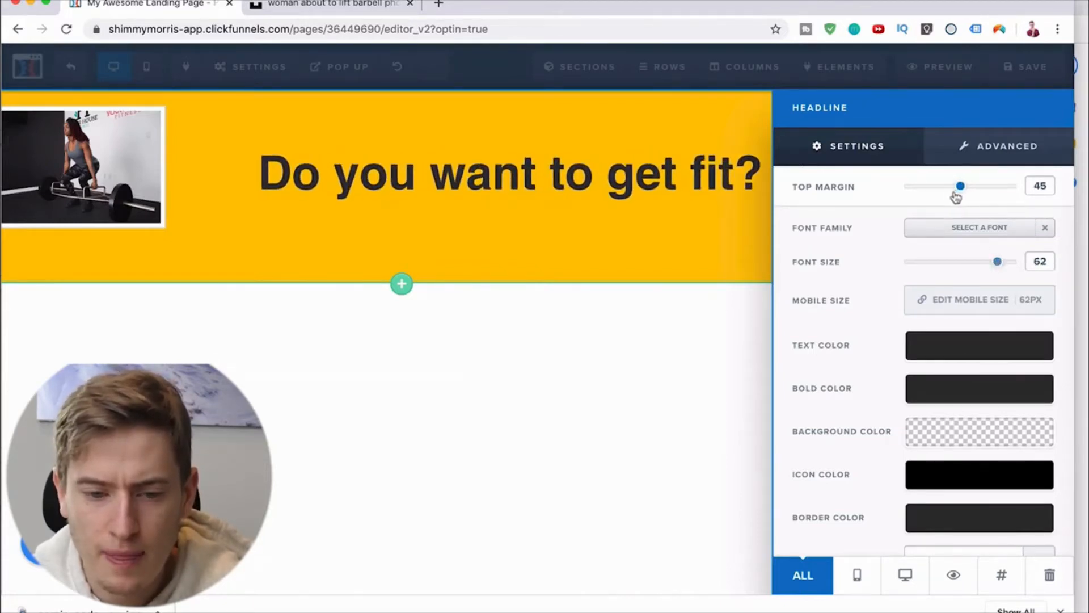
click(637, 437)
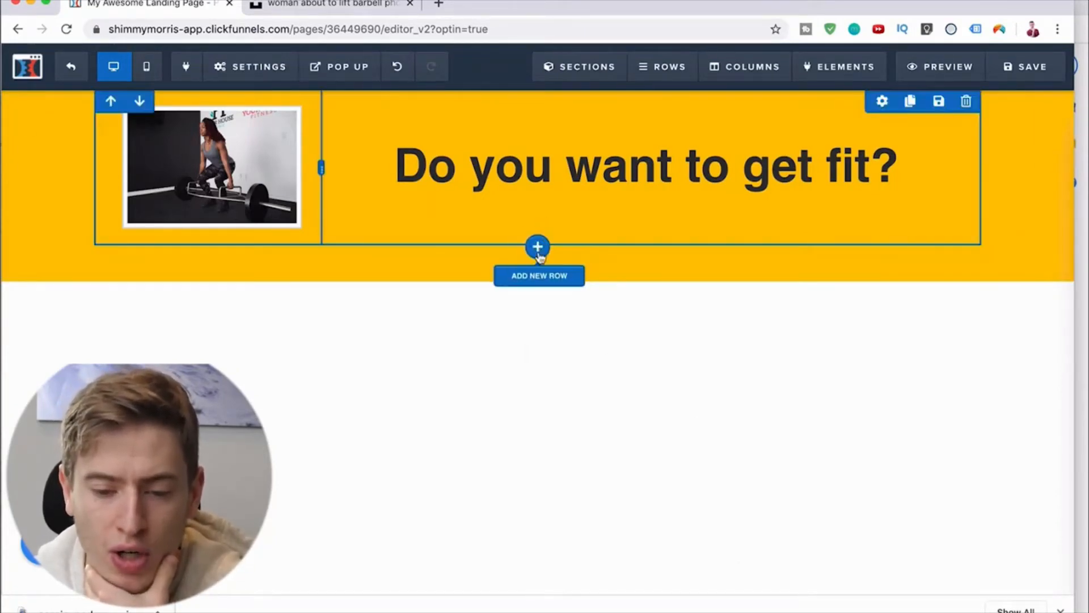
Step: Add a medium section below the yellow one, put a two-column row in it, and start adding an element to the first column
click(538, 284)
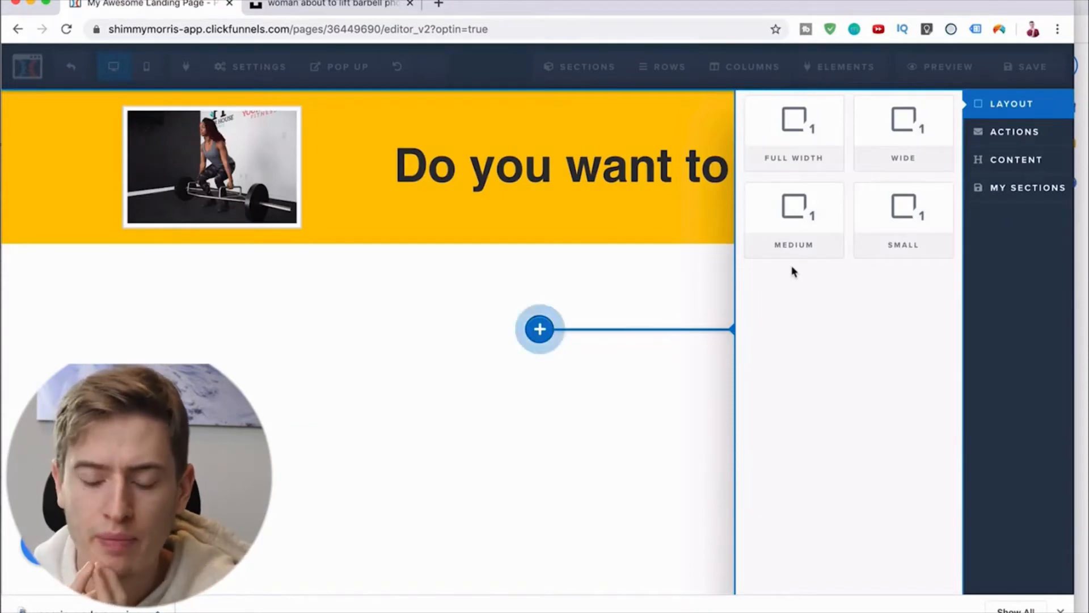
click(821, 232)
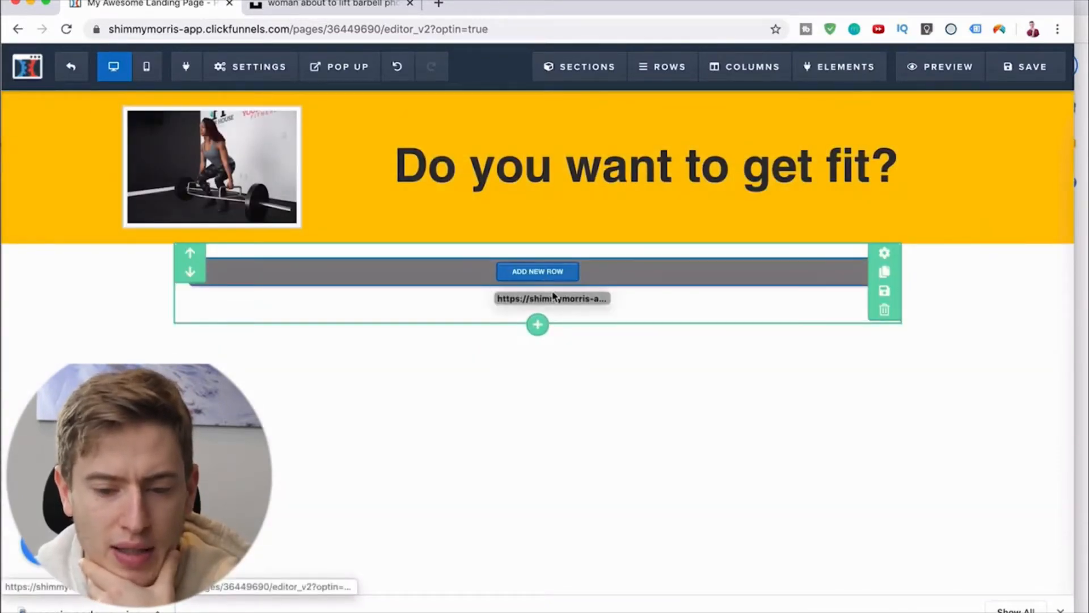
click(538, 272)
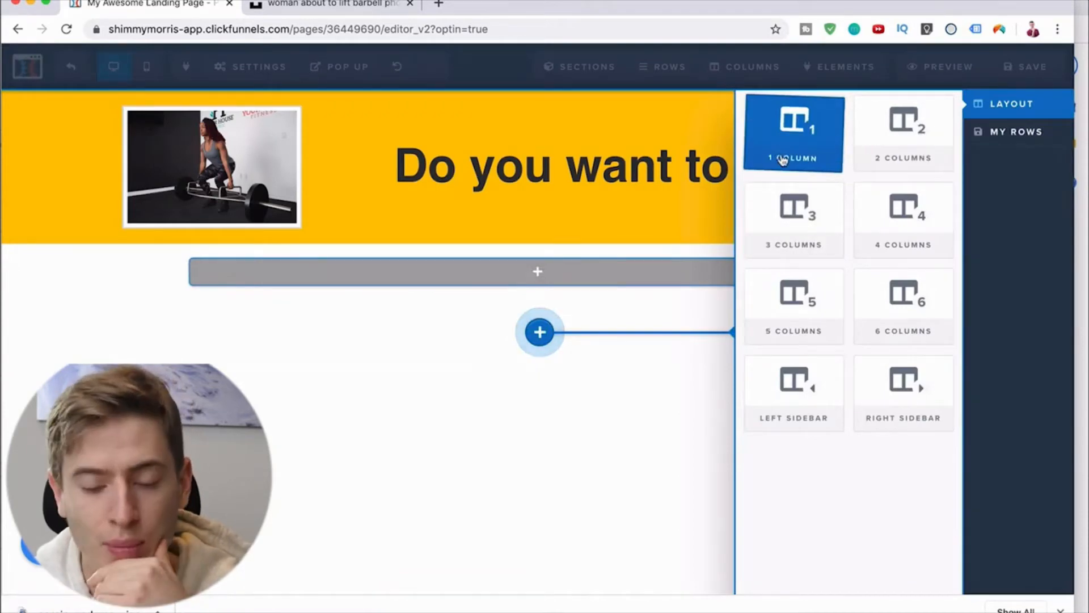
click(891, 160)
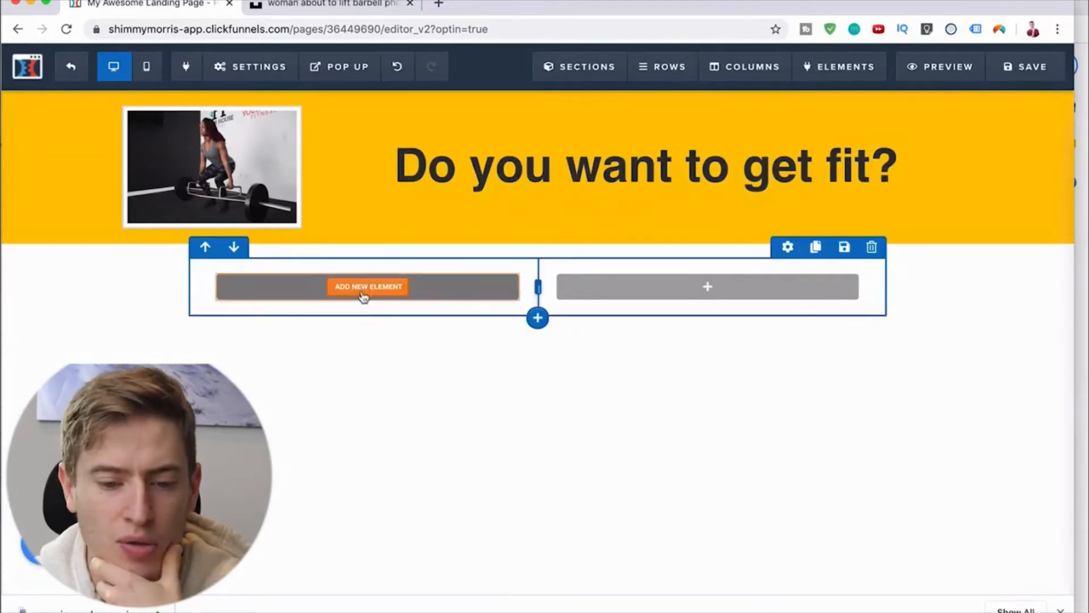
click(366, 288)
Step: Switch to the Unsplash browser tab and search Google Images for "fitness ebook" there
click(363, 11)
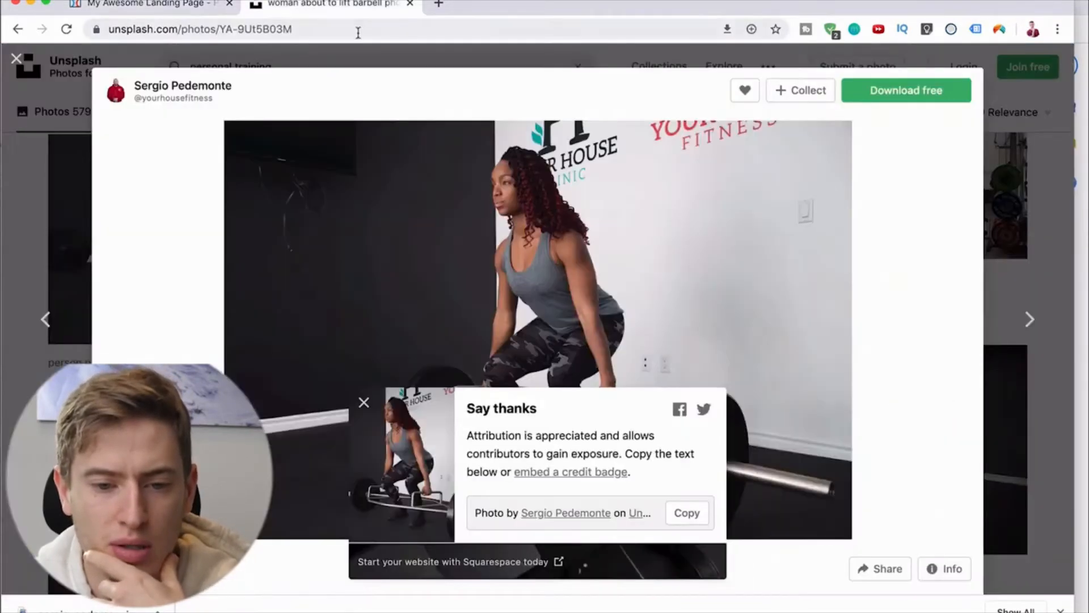
click(358, 31)
text(fitness ebook)
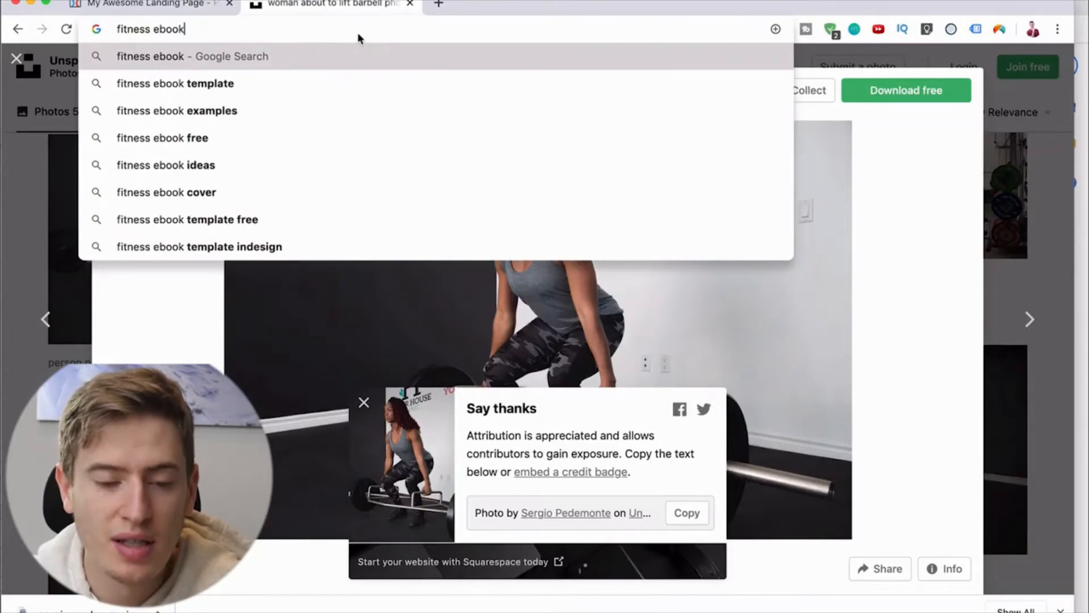
key(Return)
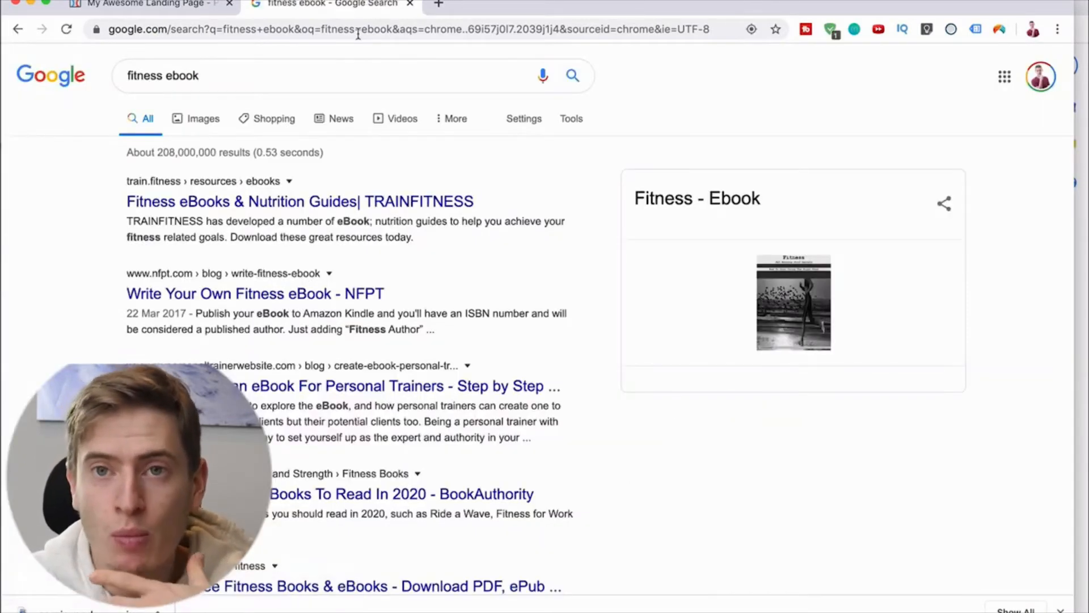
click(207, 124)
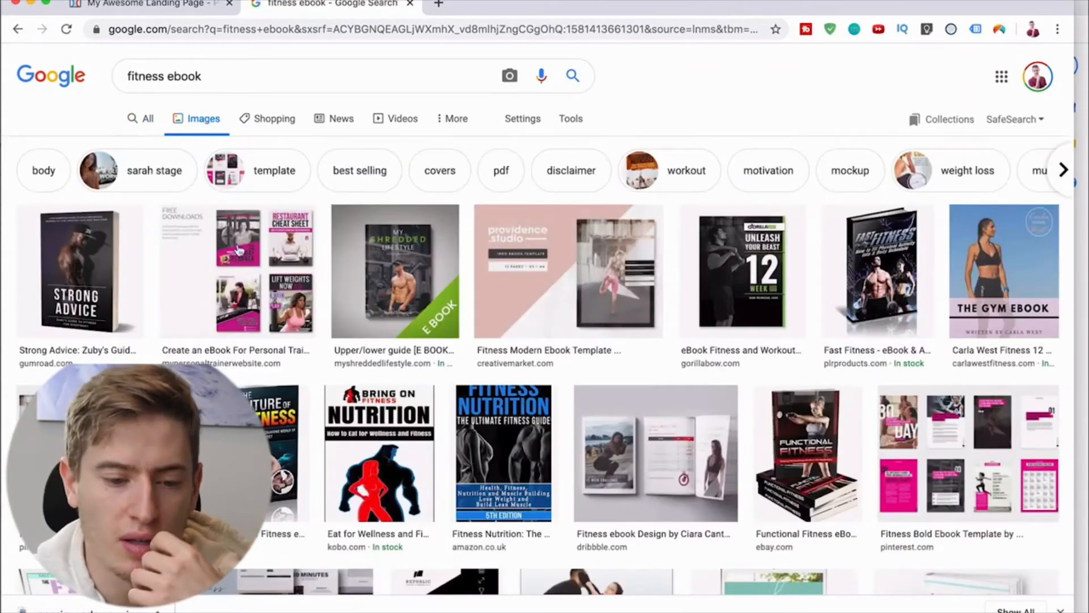
Step: Open the "Strong Advice" ebook cover from the image results and save it to the Desktop as a JPEG image
click(134, 295)
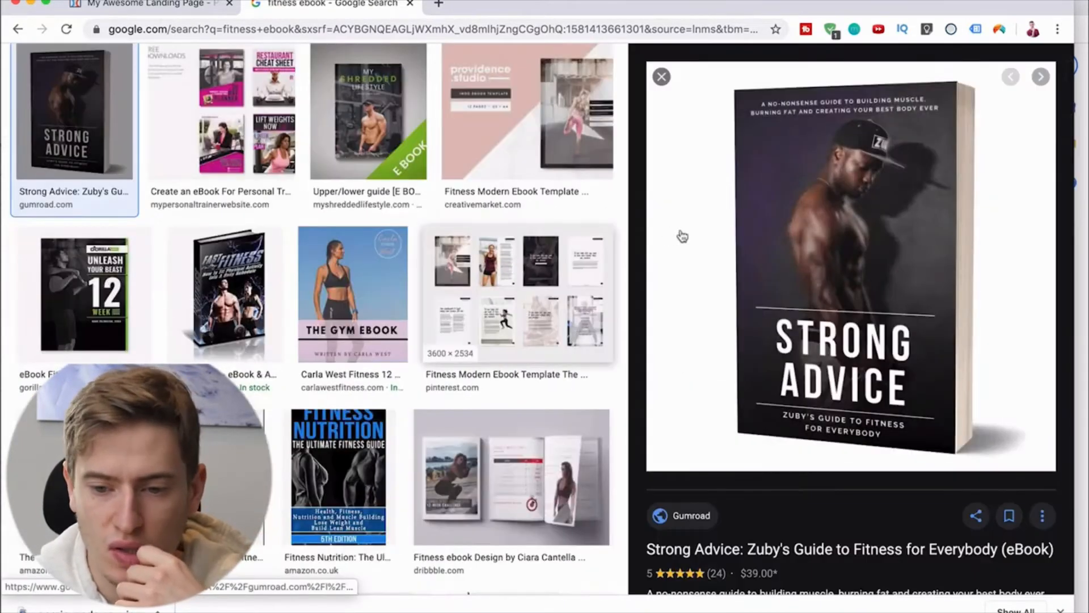
click(801, 207)
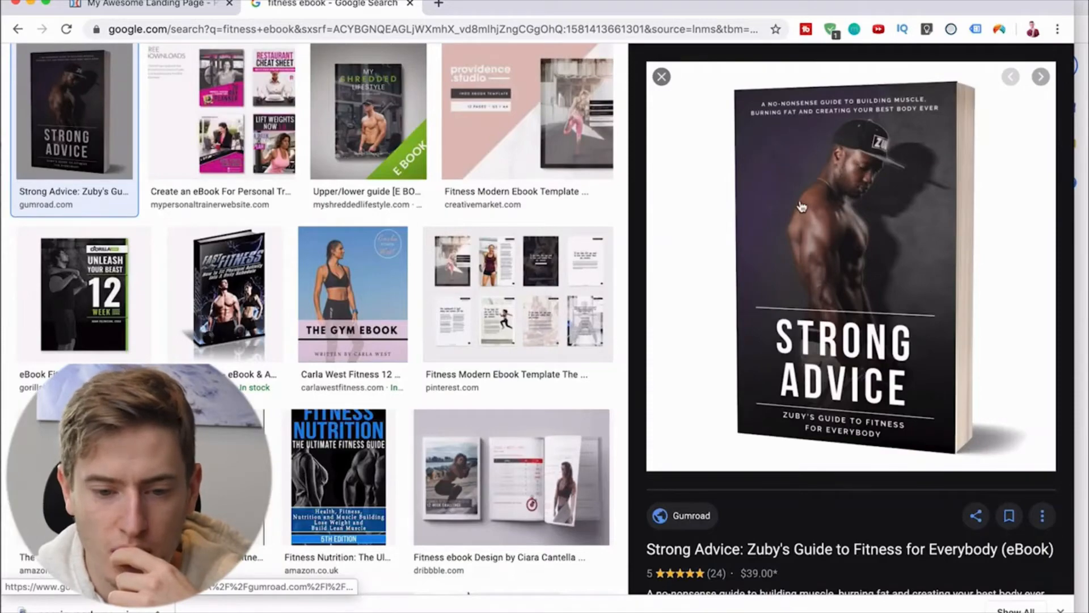
right_click(811, 208)
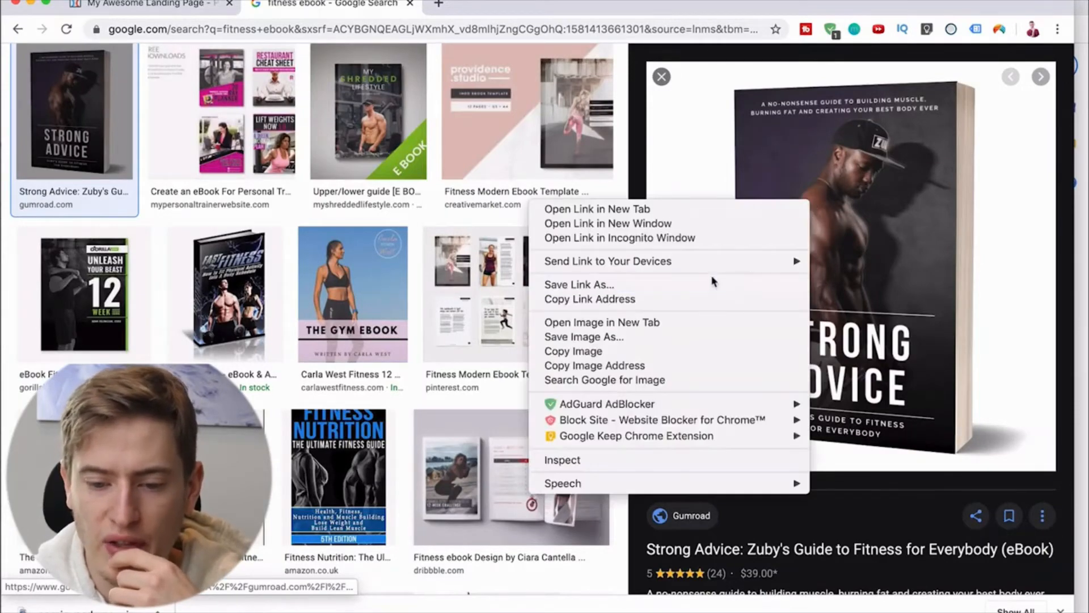
click(702, 338)
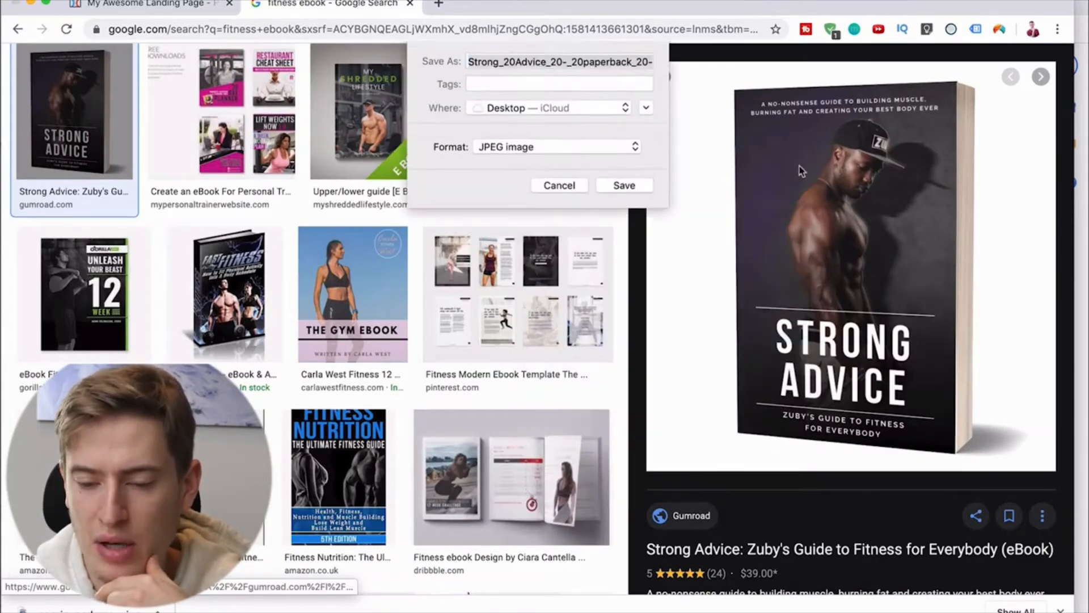
click(647, 187)
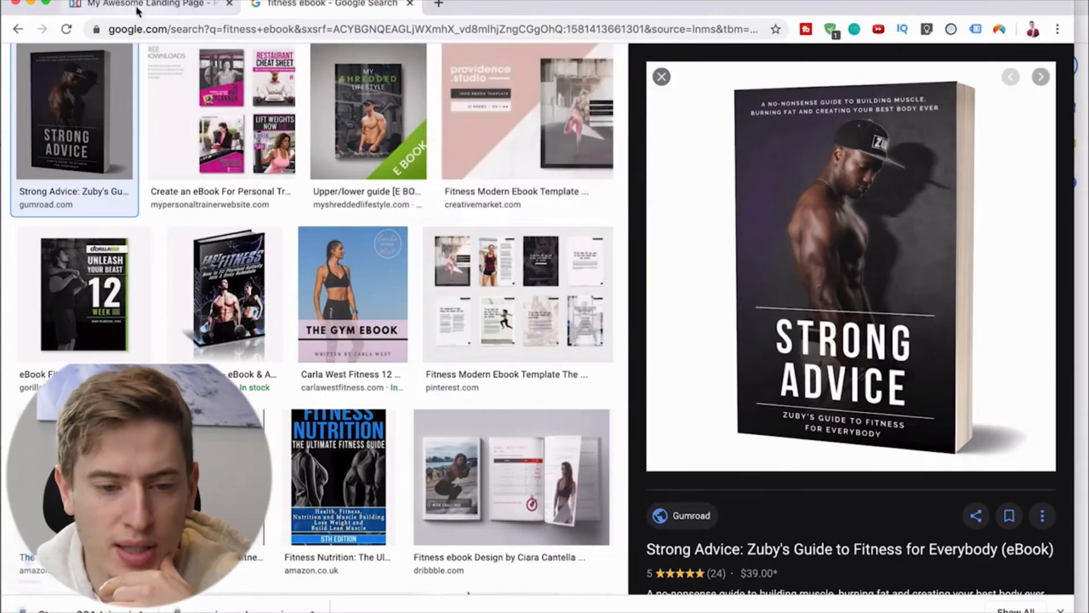
Step: Switch back to the landing page editor, add an image element to the first column, and open its settings
click(139, 7)
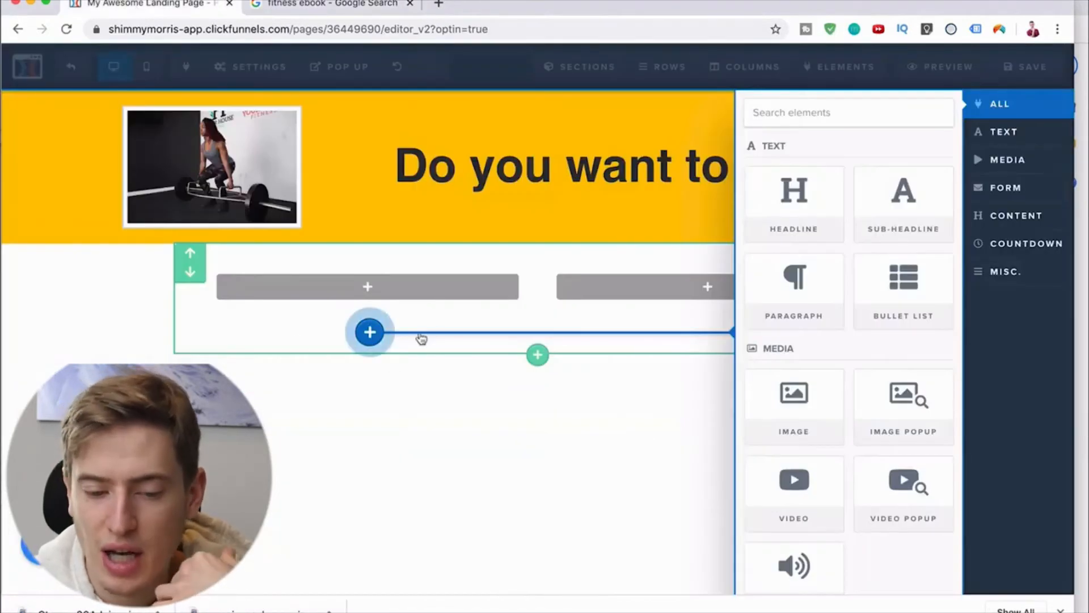
click(761, 379)
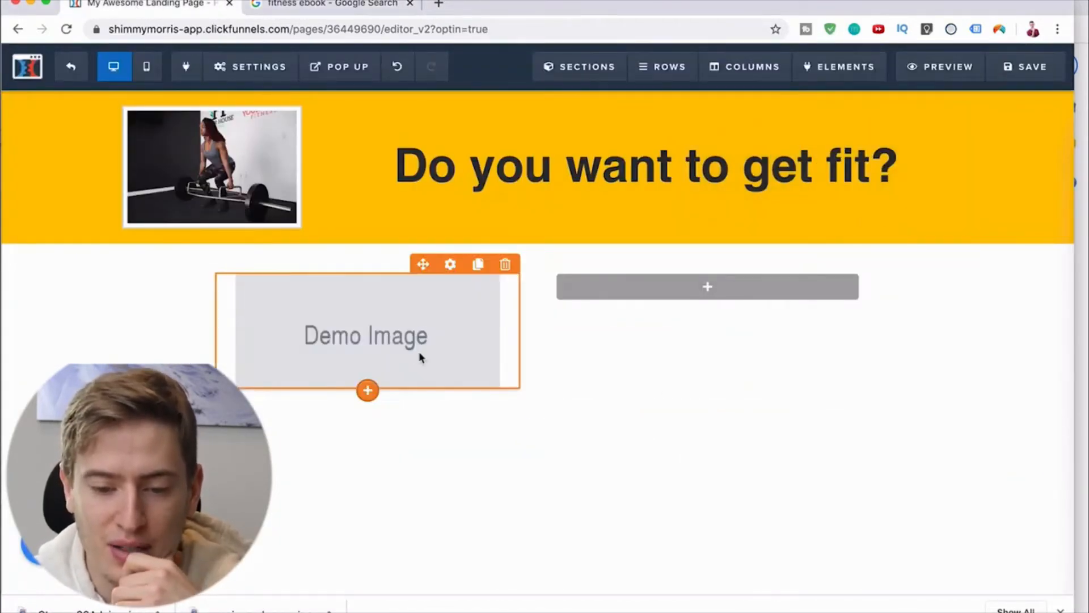
click(421, 332)
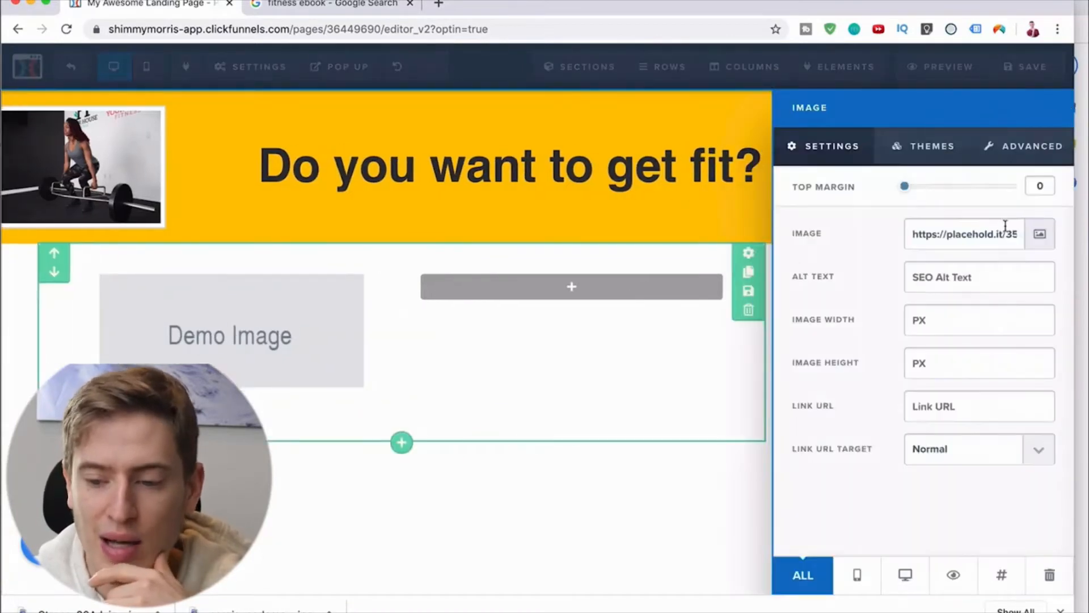
Step: Upload Strong_20Advice_20-_20paperback_20-_20square.jpg from the Desktop and use it as the first column's image
click(1040, 234)
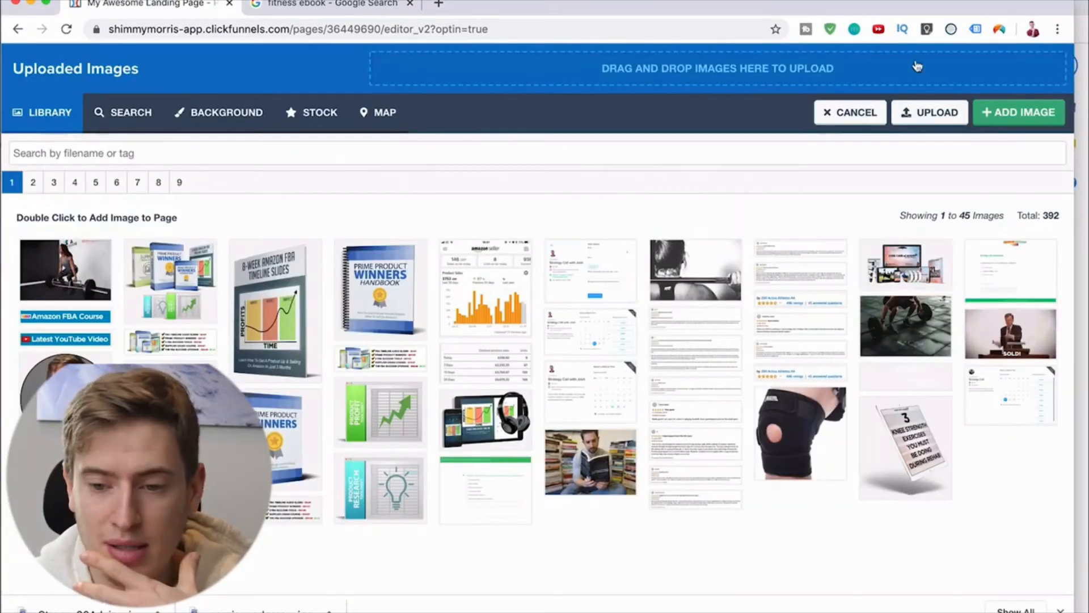
click(928, 112)
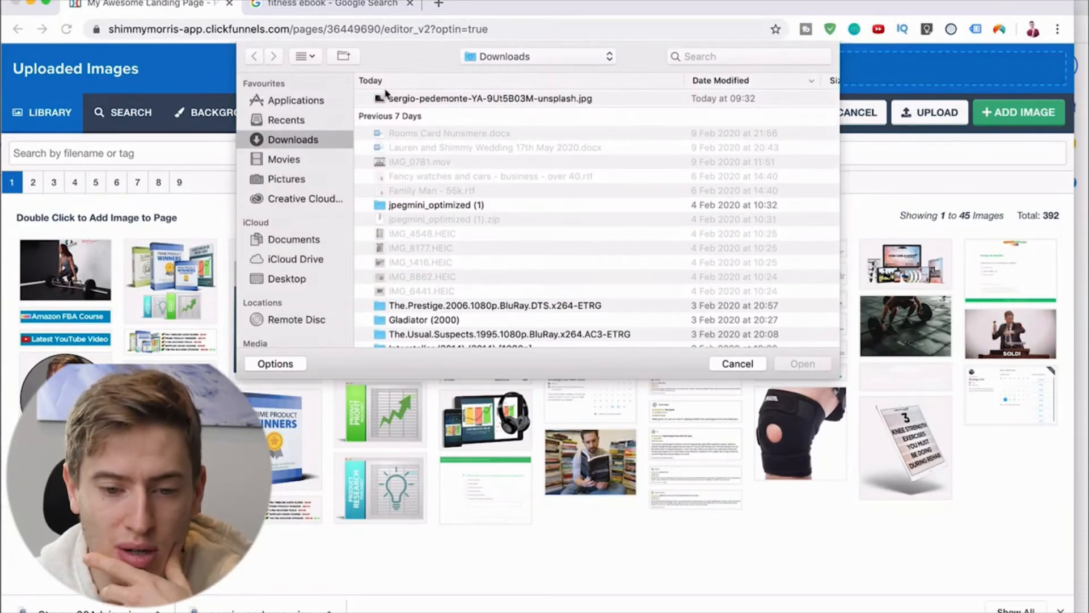
click(407, 98)
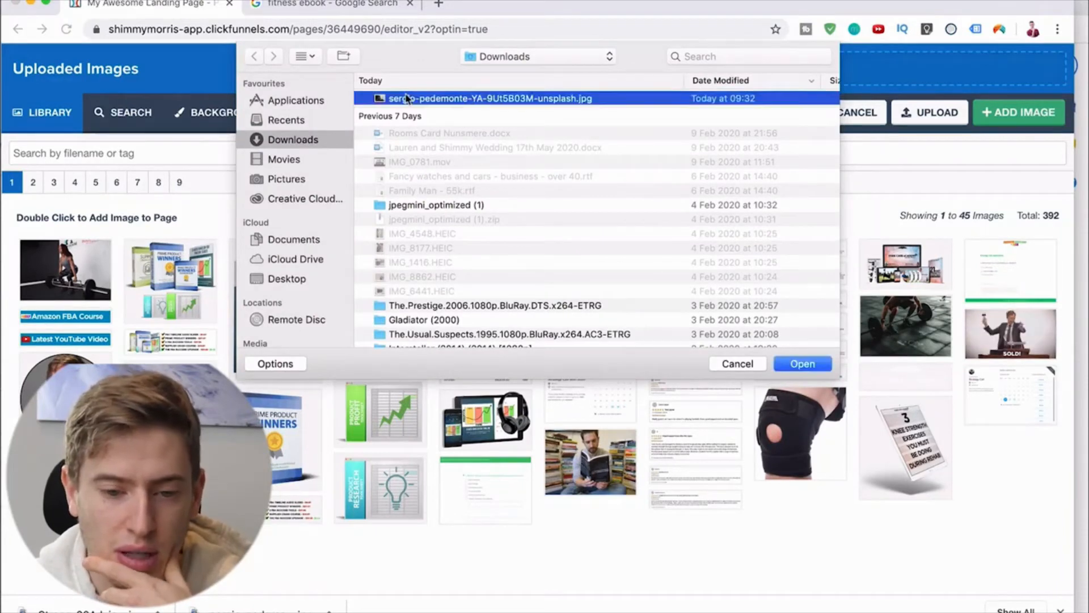
click(284, 278)
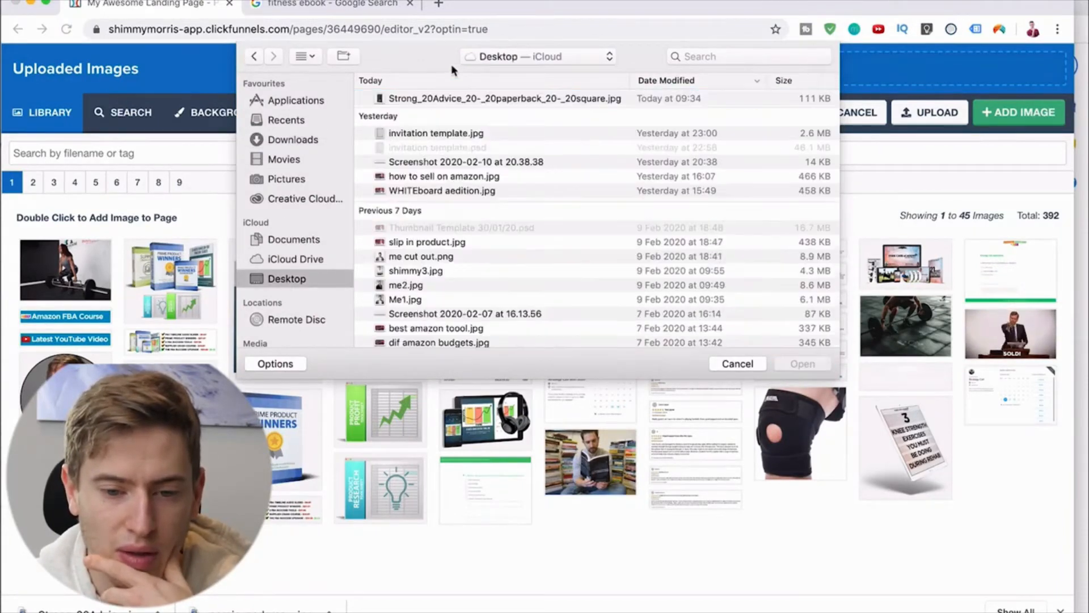
double_click(445, 100)
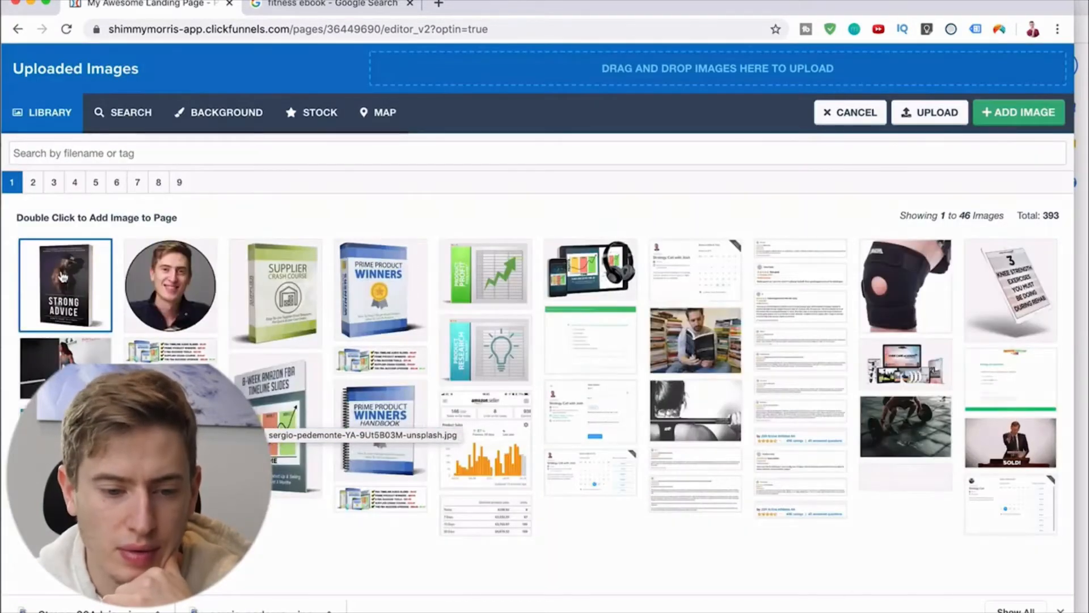
double_click(63, 276)
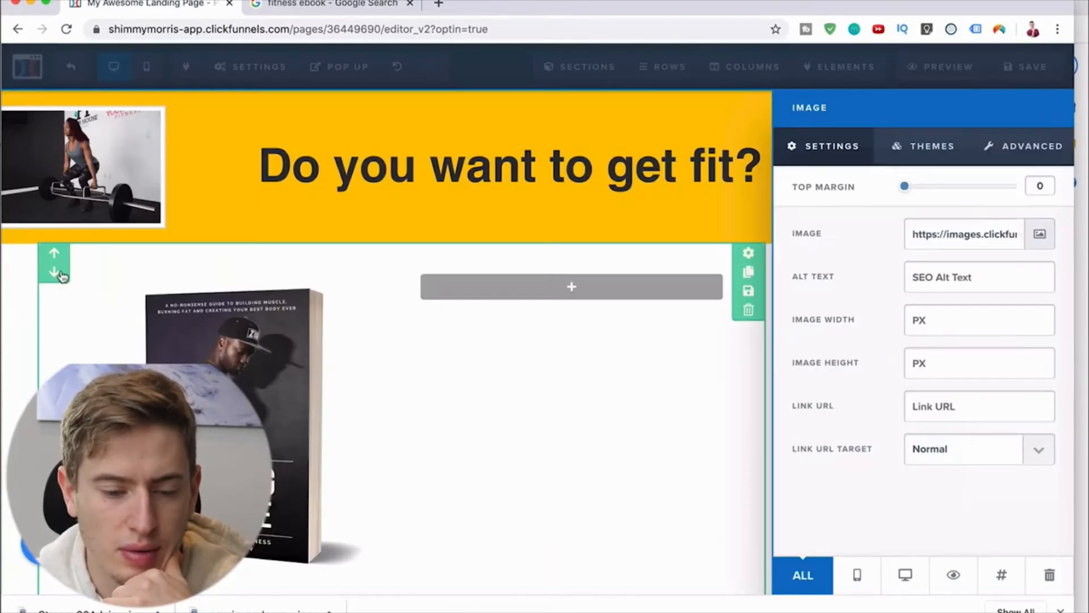
click(441, 419)
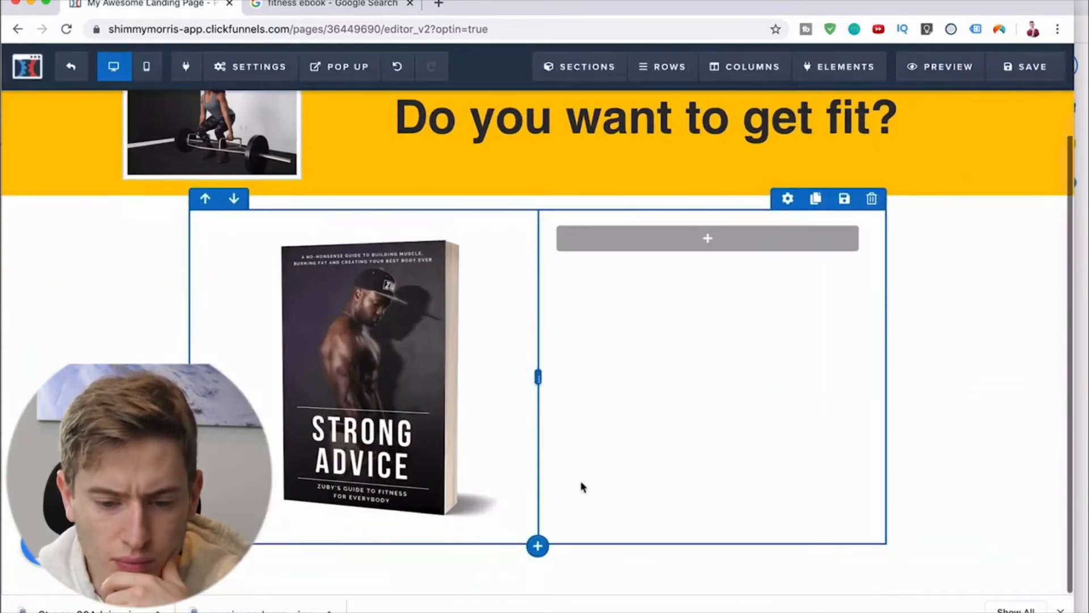
Step: Add a headline element to the second column and a sub-headline element below it
click(703, 280)
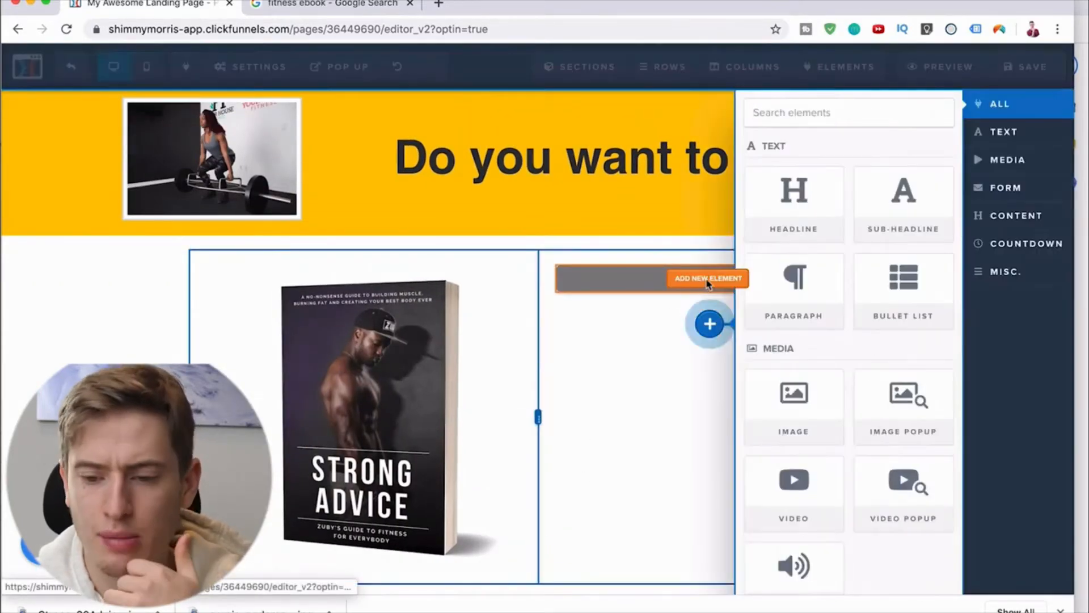
click(800, 214)
click(737, 315)
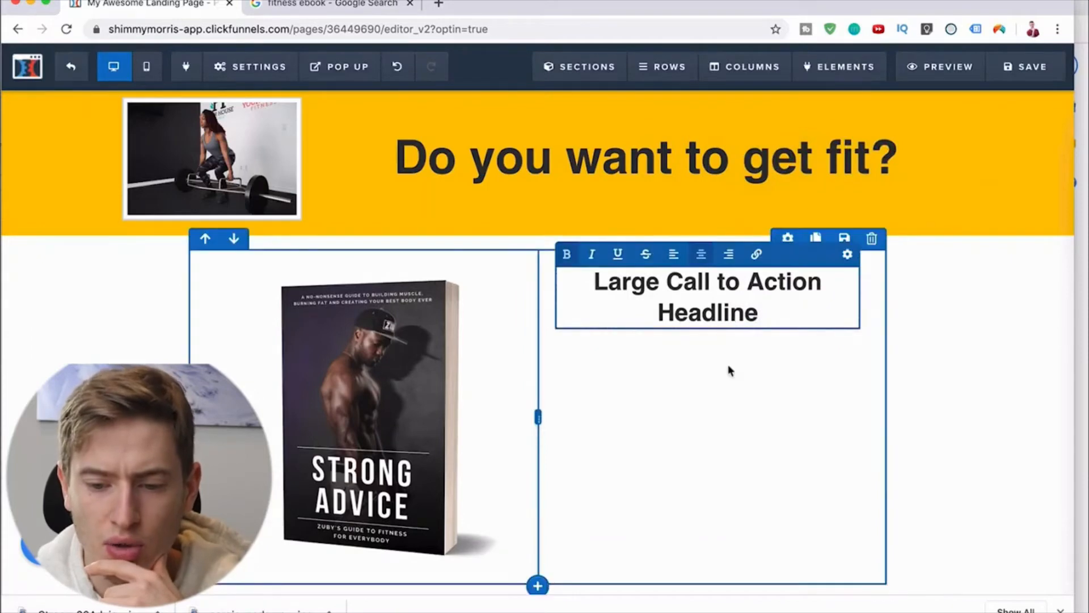
click(729, 366)
click(709, 357)
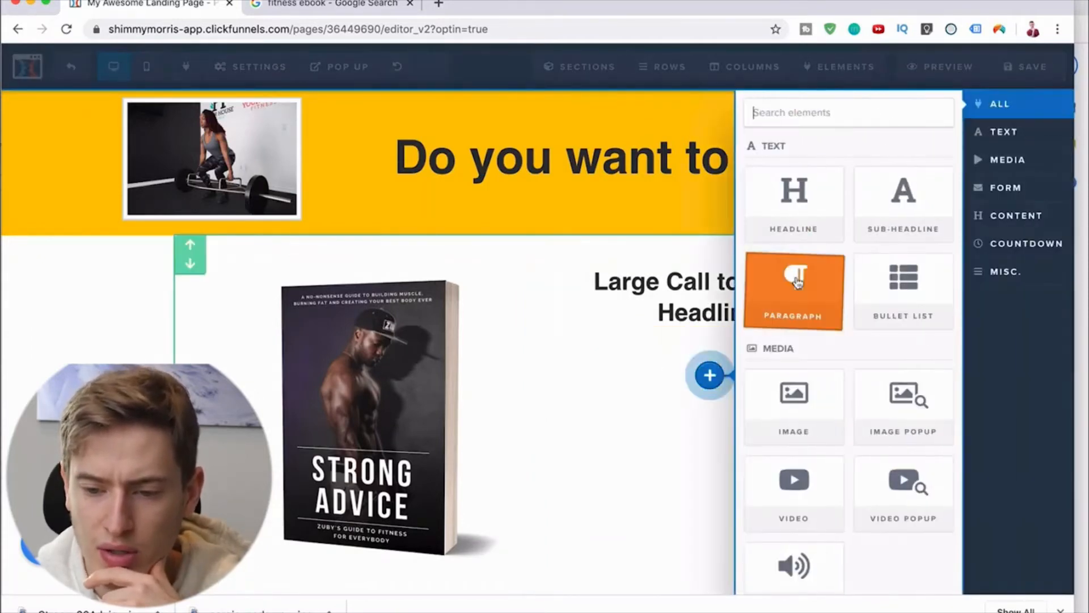
click(871, 211)
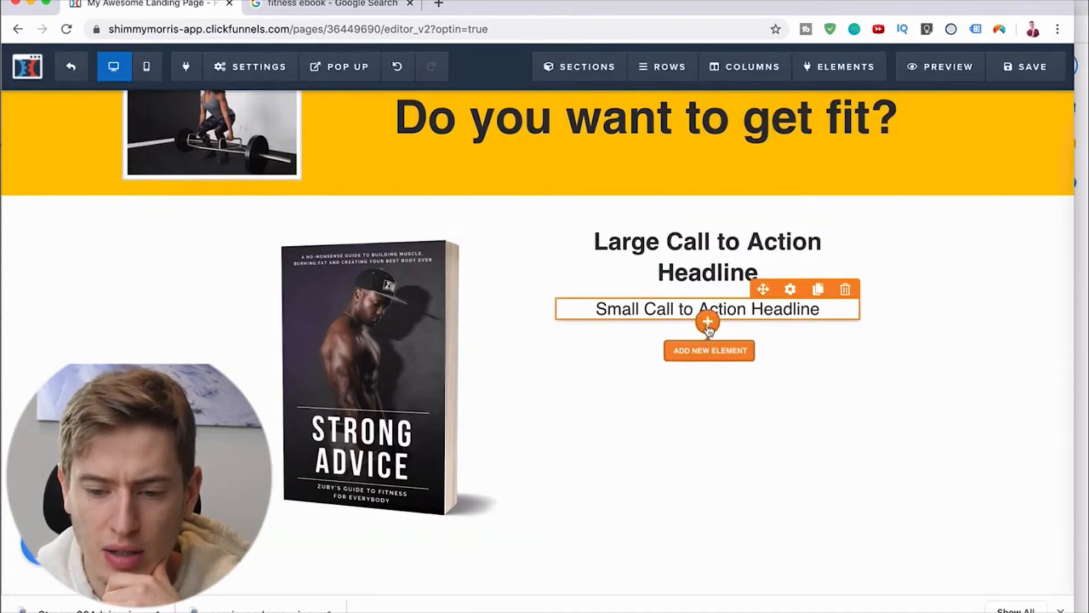
Step: Add two input fields below the sub-headline in the second column
click(709, 349)
scroll(851, 397, down, 5)
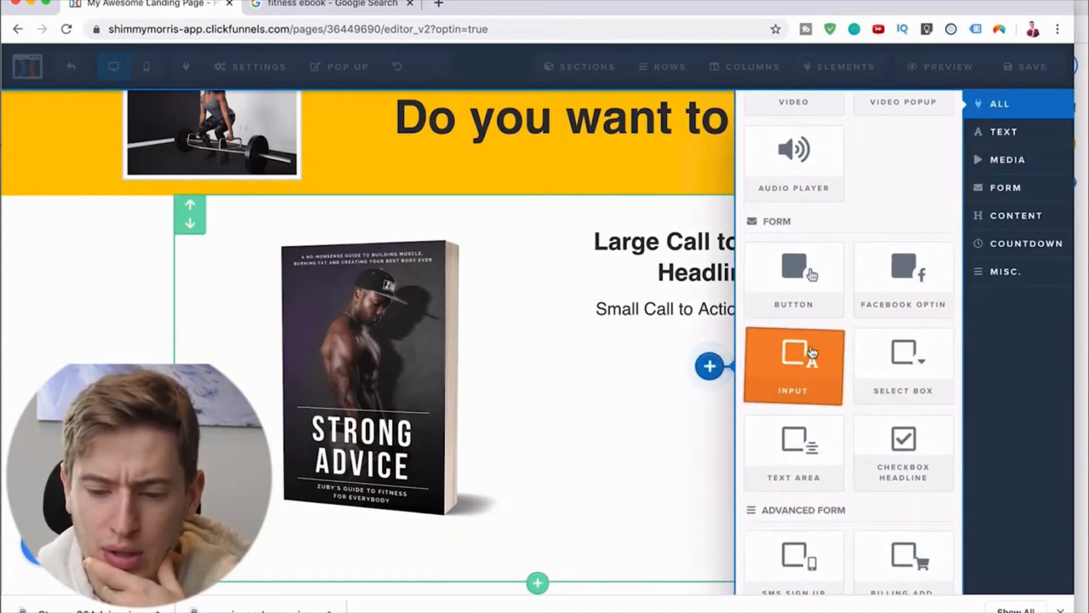
click(812, 353)
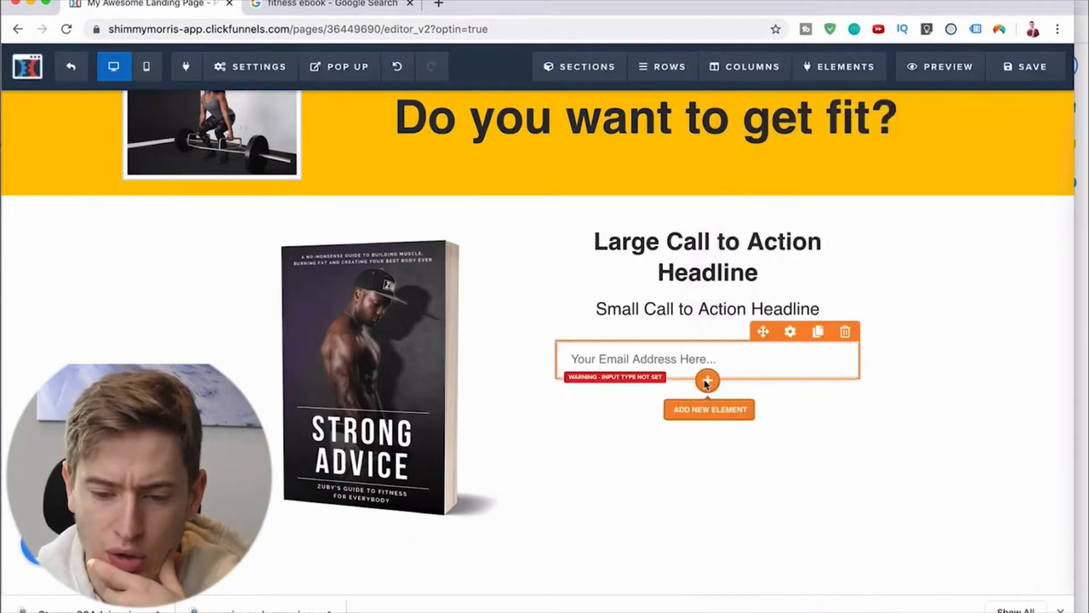
click(707, 382)
scroll(794, 397, down, 6)
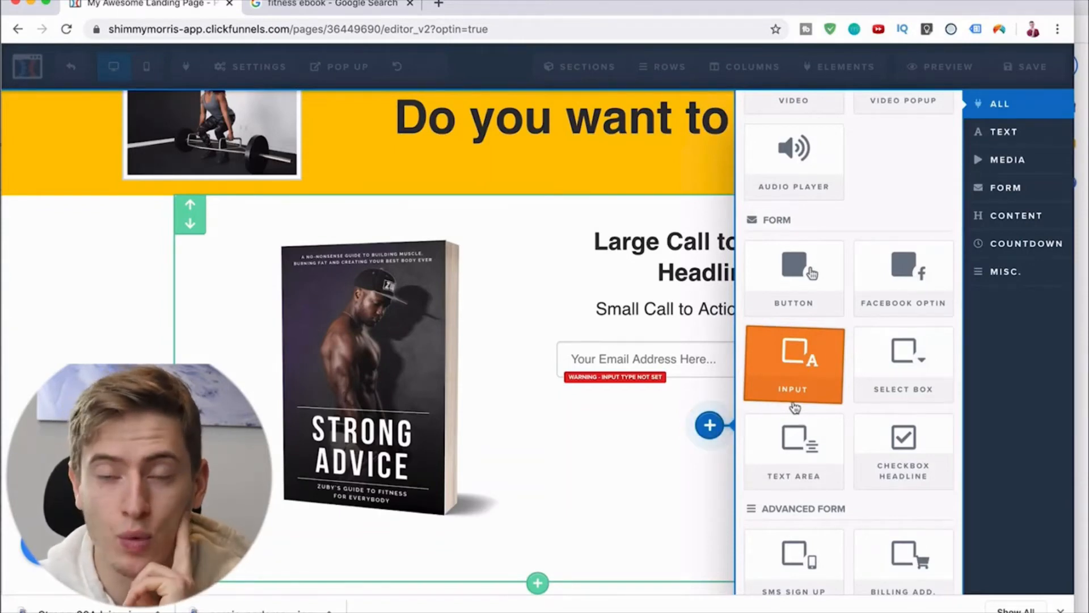
click(794, 402)
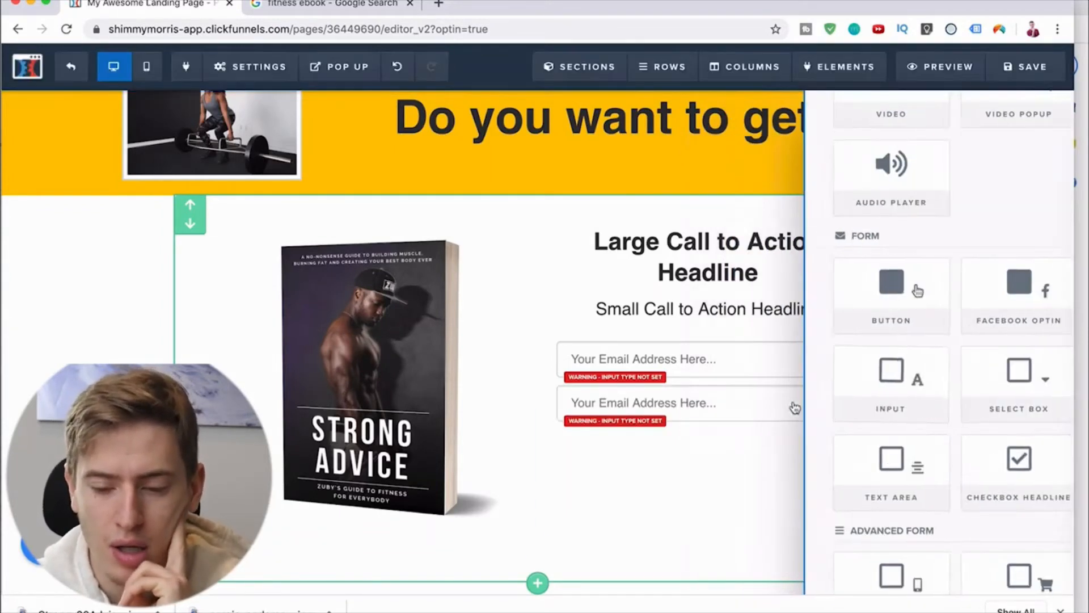
Step: Add a button element below the two input fields
click(708, 422)
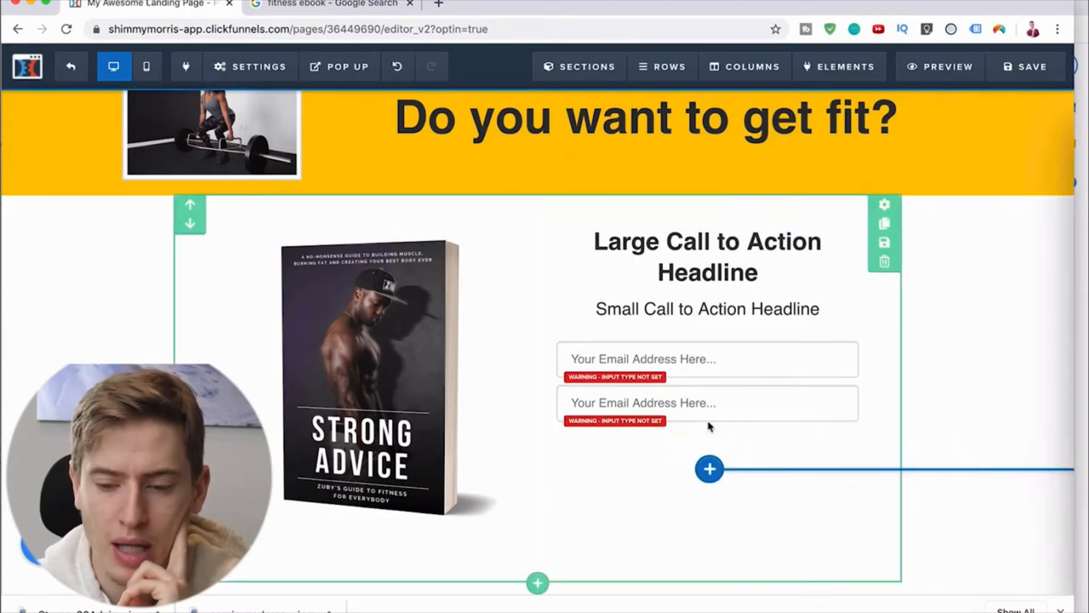
scroll(782, 391, down, 5)
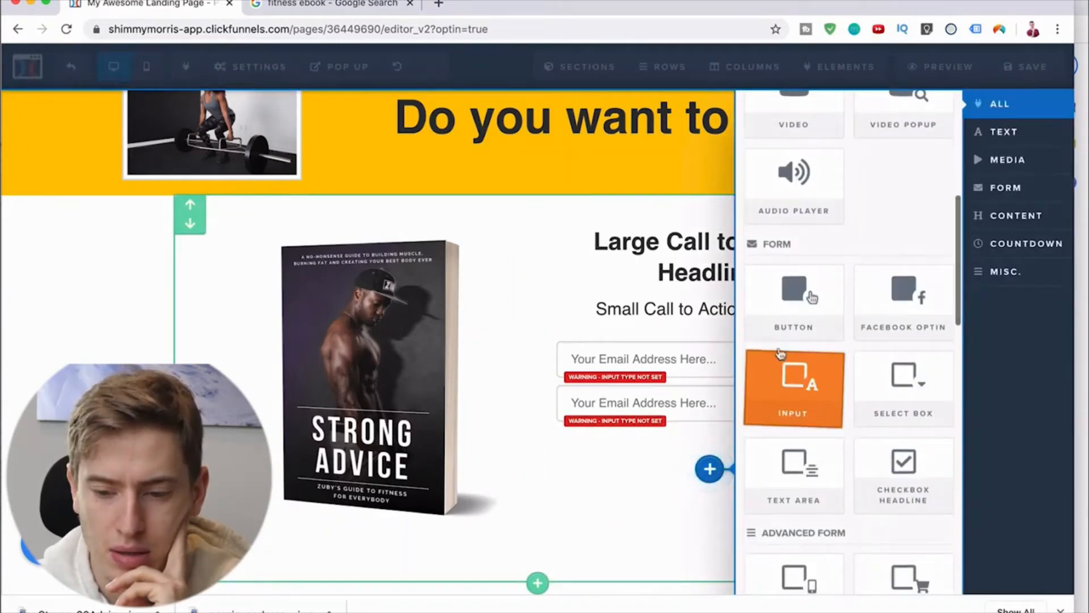
click(800, 294)
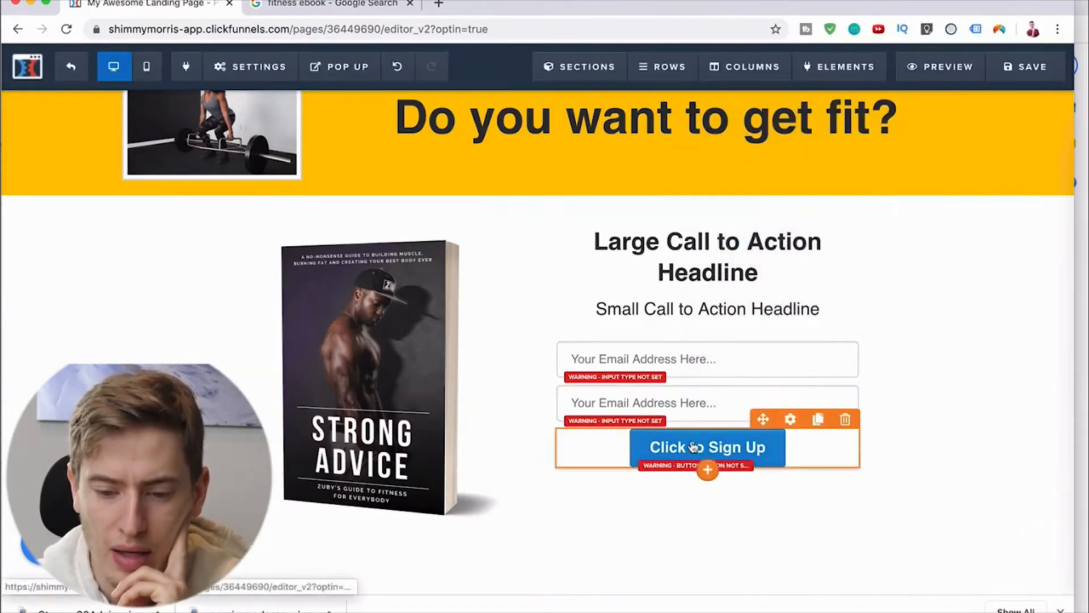
Step: Set the upper input field's placeholder text to "Your Name"
click(696, 359)
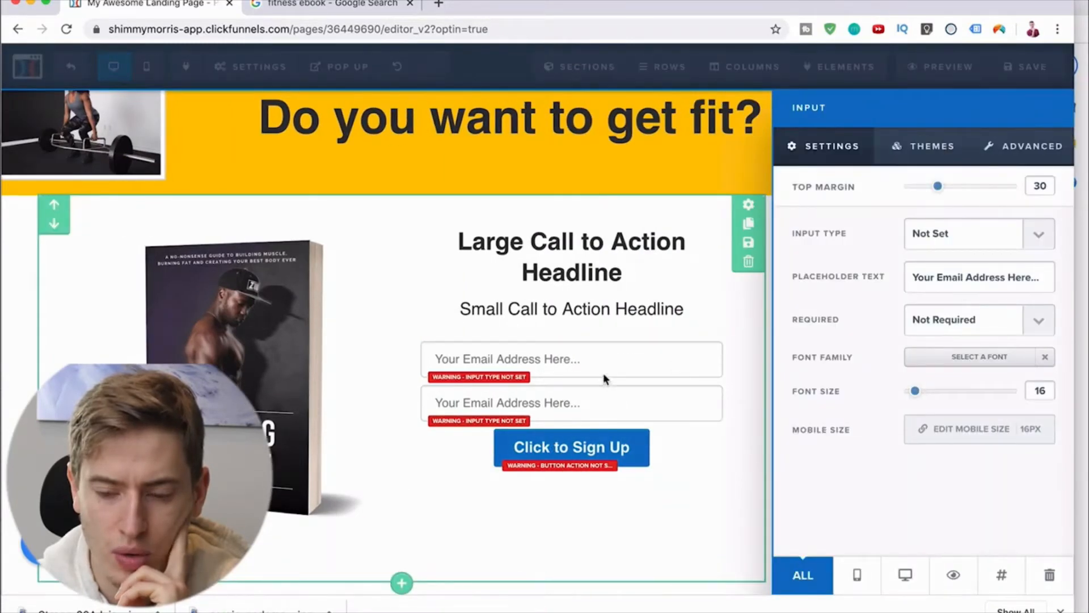
triple_click(977, 282)
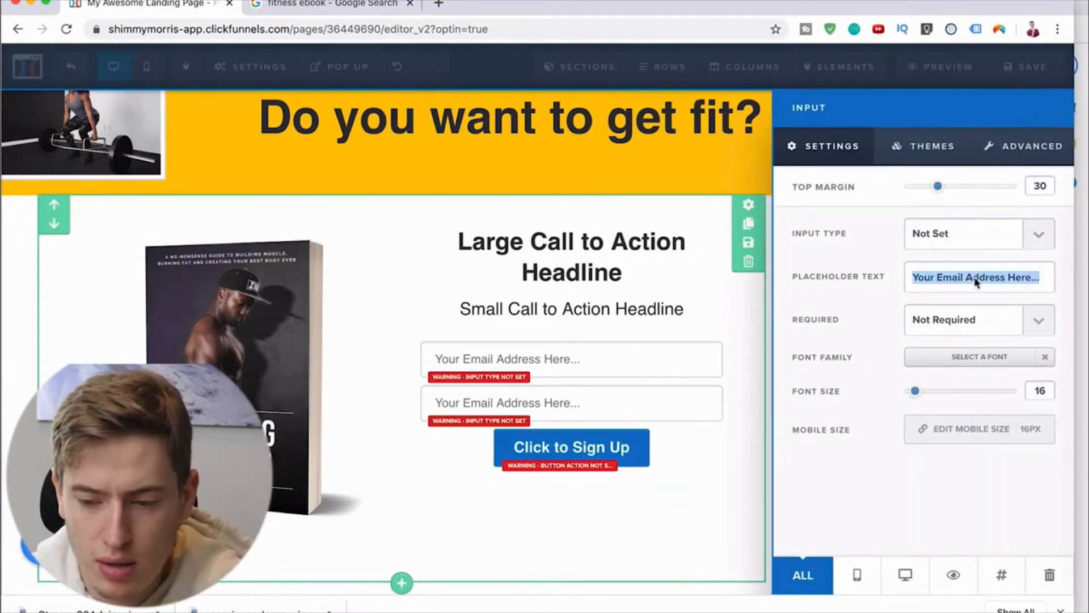
text(Your Nam)
text(e)
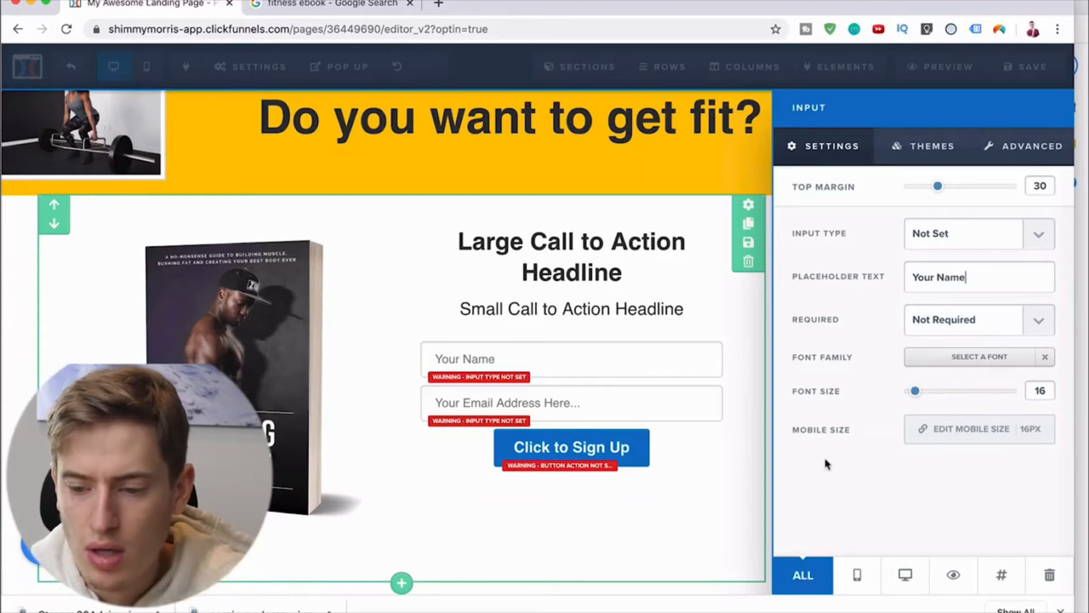
click(703, 538)
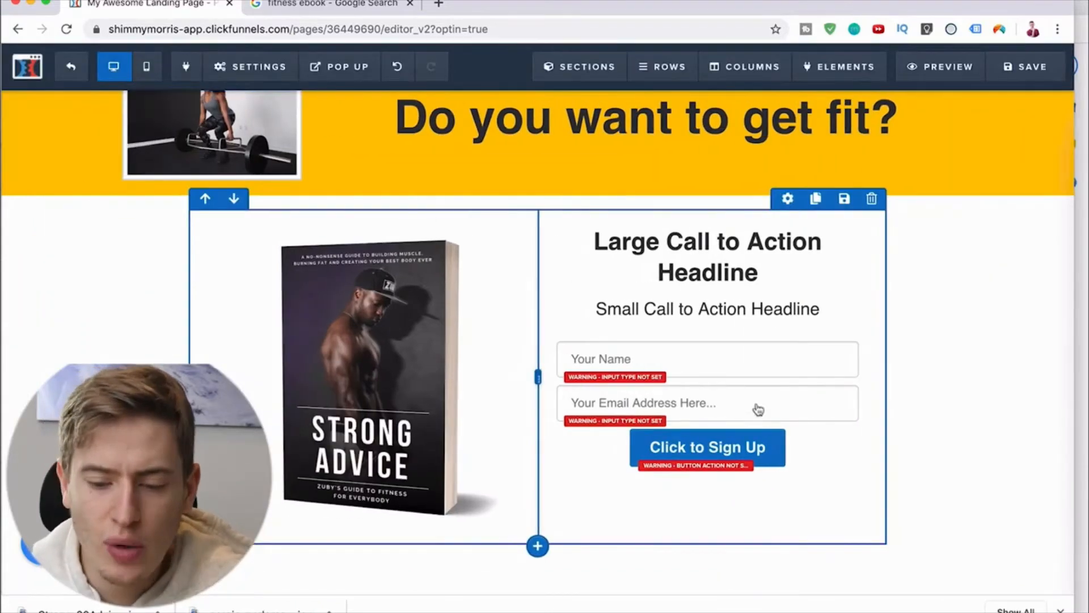
Step: Set the "Click to Sign Up" button's width to Fill Width
click(719, 448)
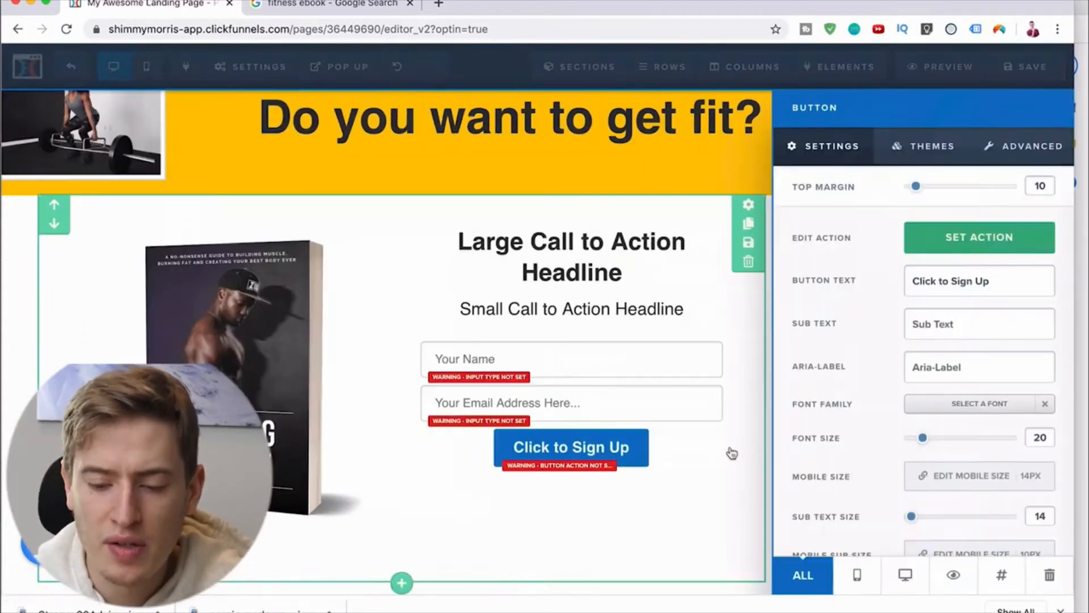
click(1029, 148)
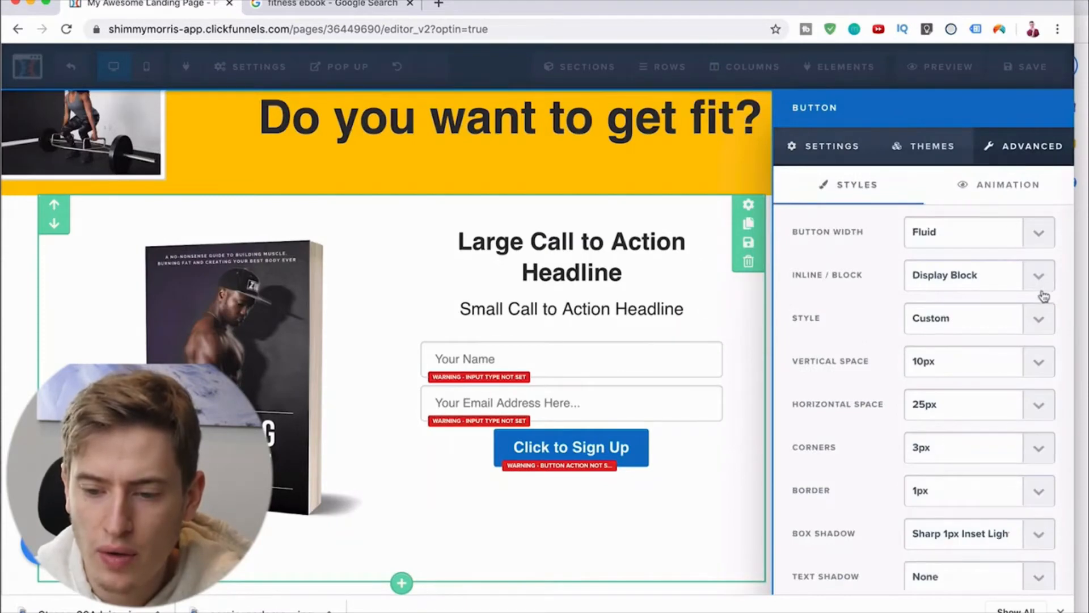
click(1037, 320)
click(1036, 234)
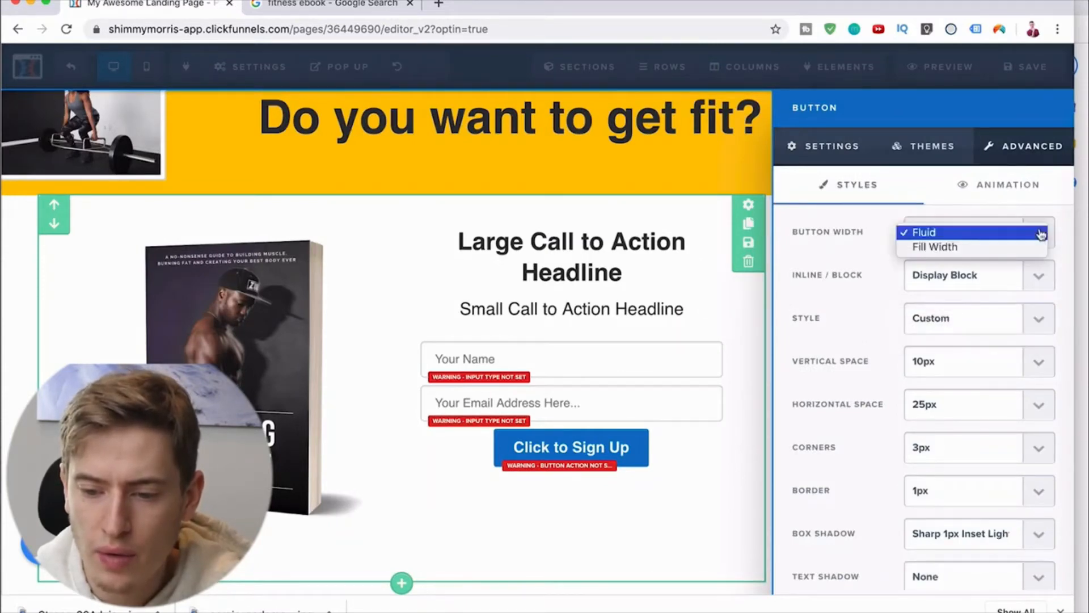
click(959, 245)
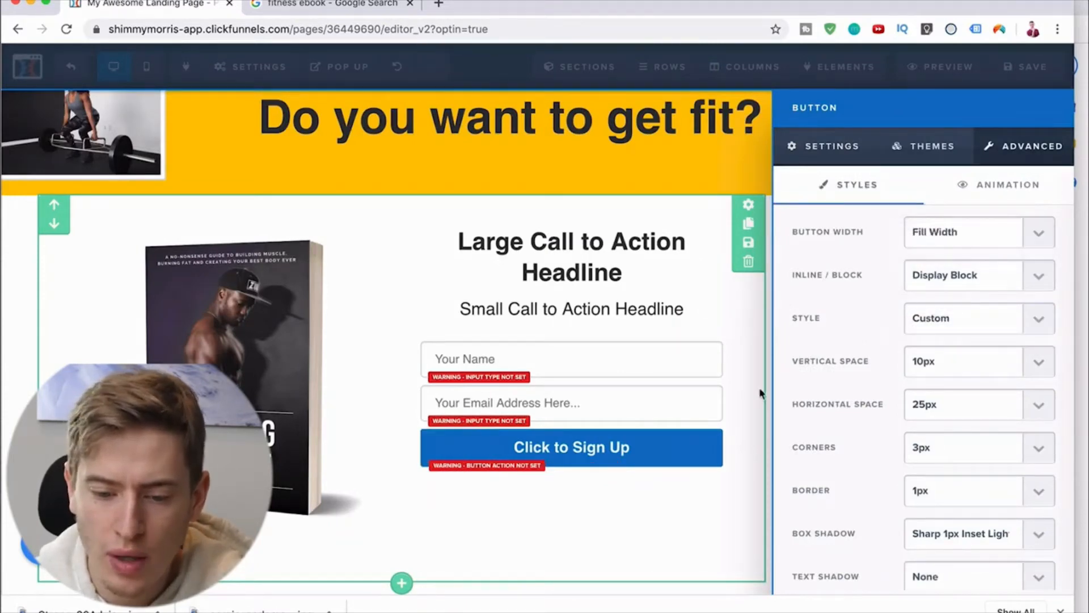
click(621, 493)
scroll(930, 425, up, 1)
scroll(965, 383, up, 1)
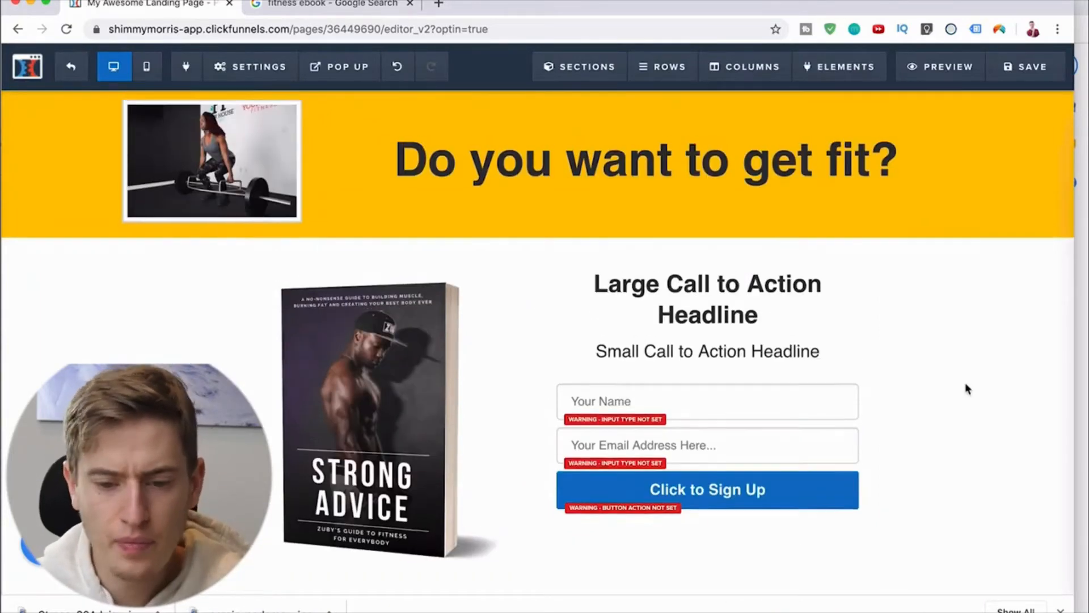
scroll(965, 383, down, 1)
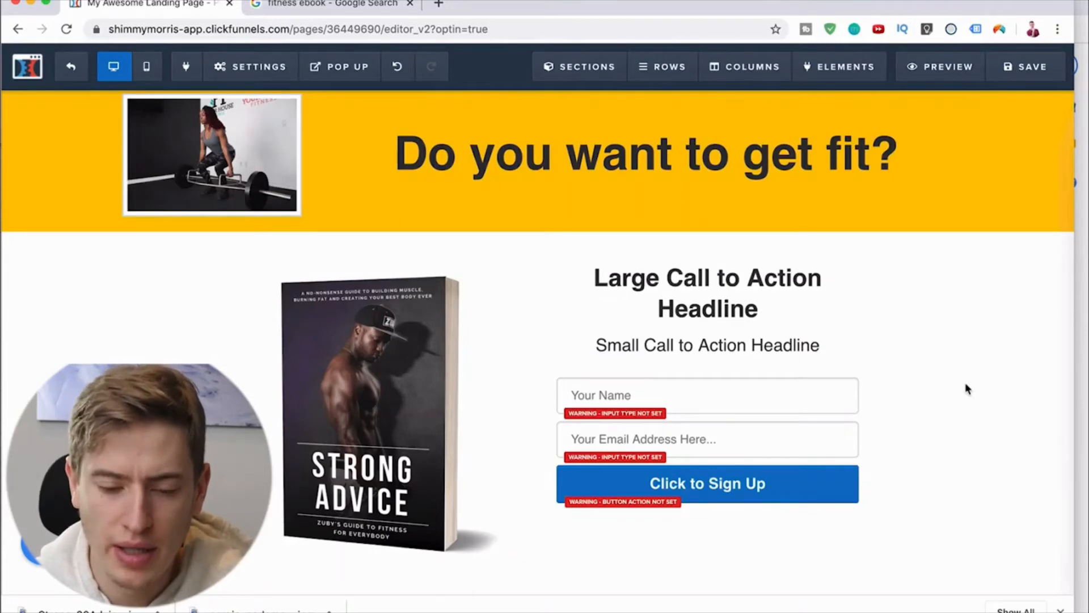
Step: Set the page's email integration to "december webinar keywords (Webinar Jam)"
click(1060, 609)
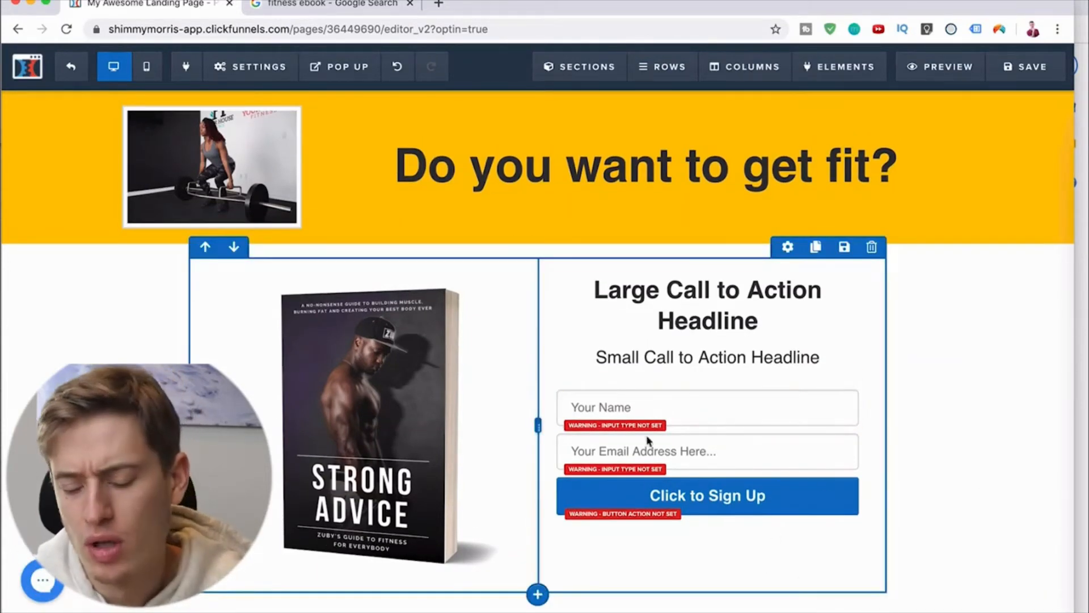
click(232, 78)
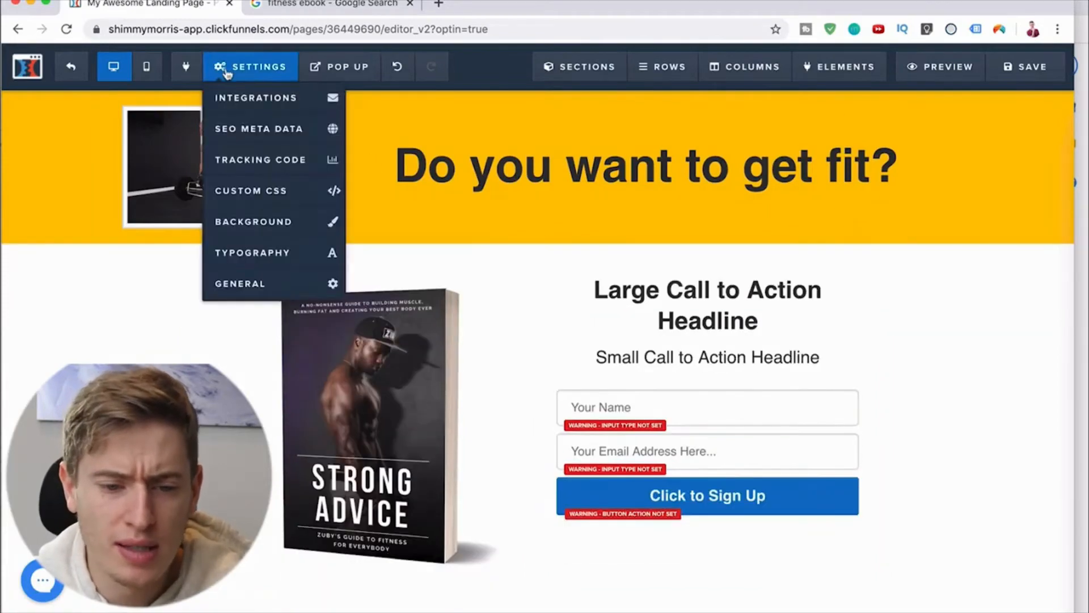
click(234, 100)
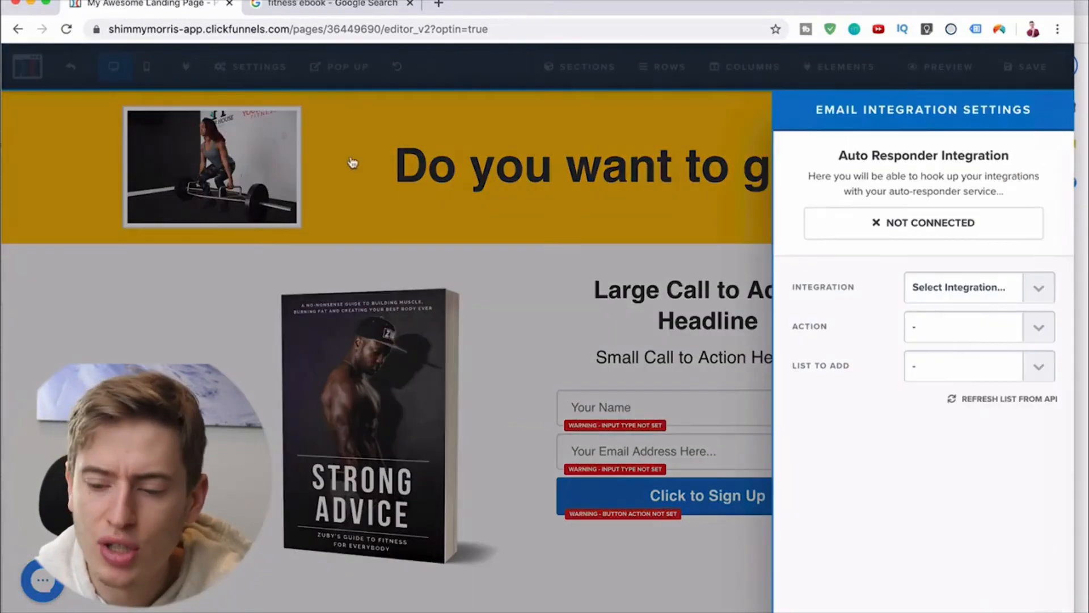
click(1025, 290)
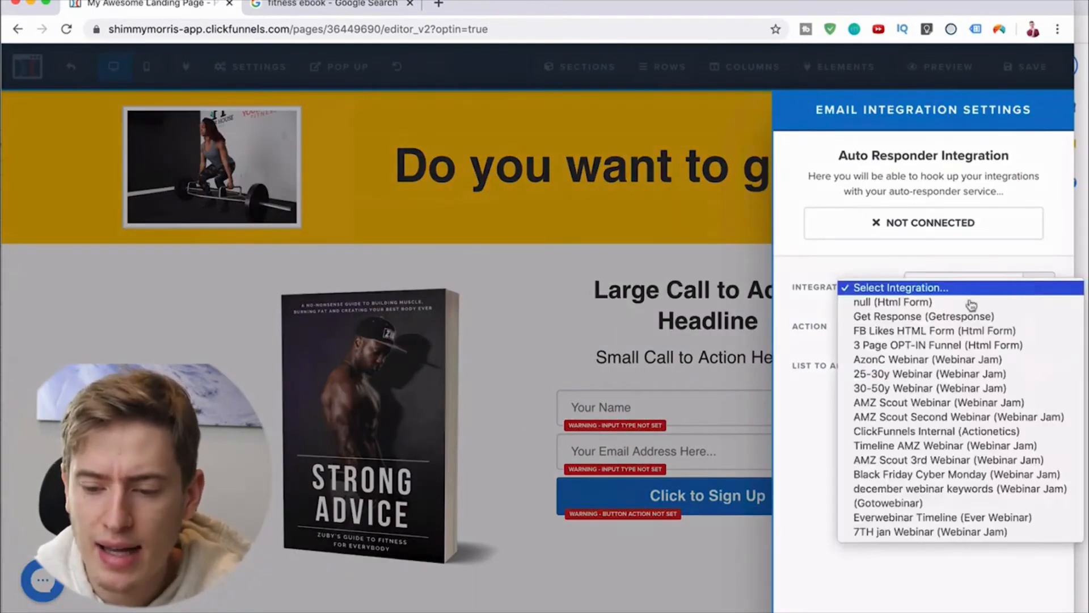
click(848, 489)
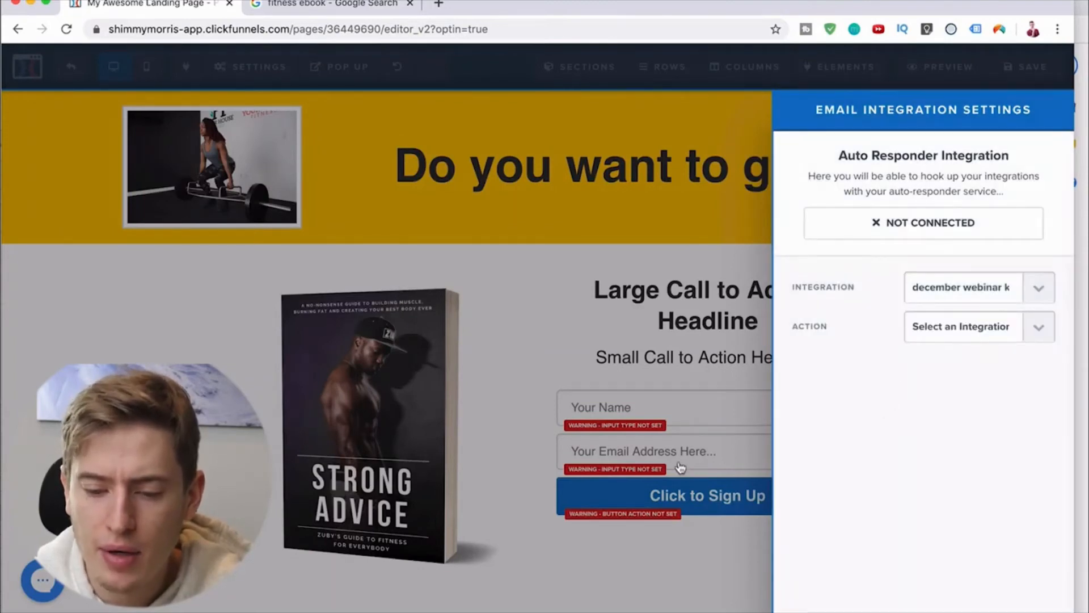
click(675, 564)
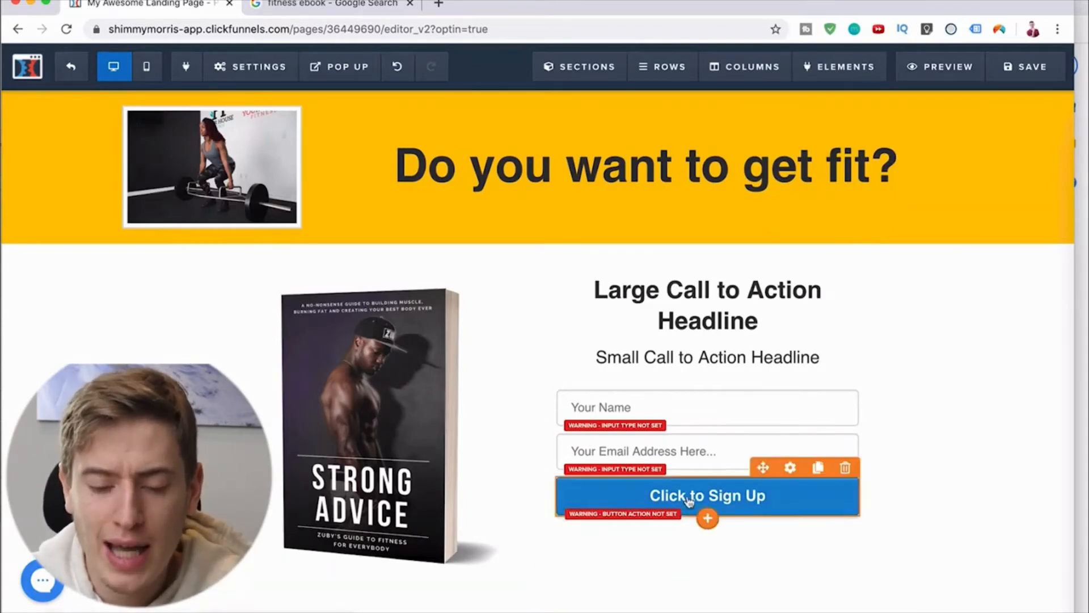
Step: Replace the large call-to-action headline text with "Get your free copy of the Strong Advice today"
scroll(690, 498, down, 1)
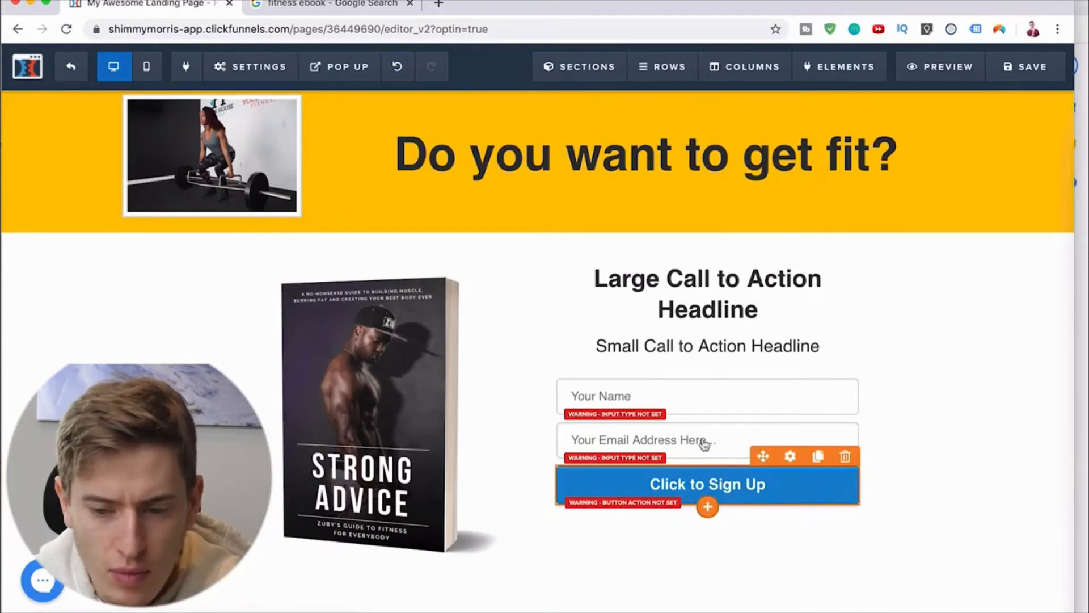
click(739, 315)
drag(765, 315, 591, 287)
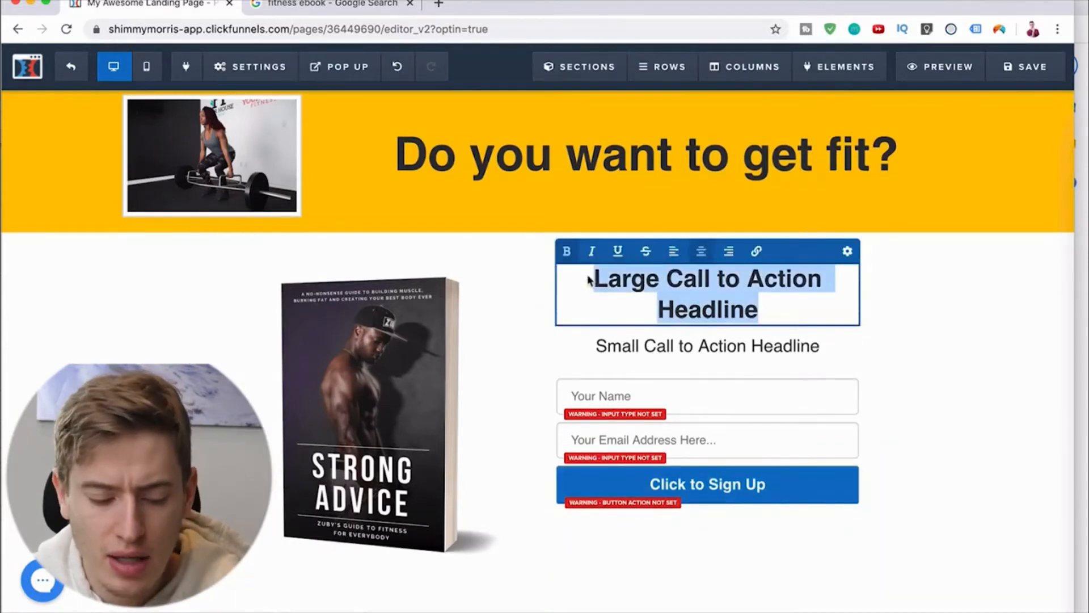
text(Get your free )
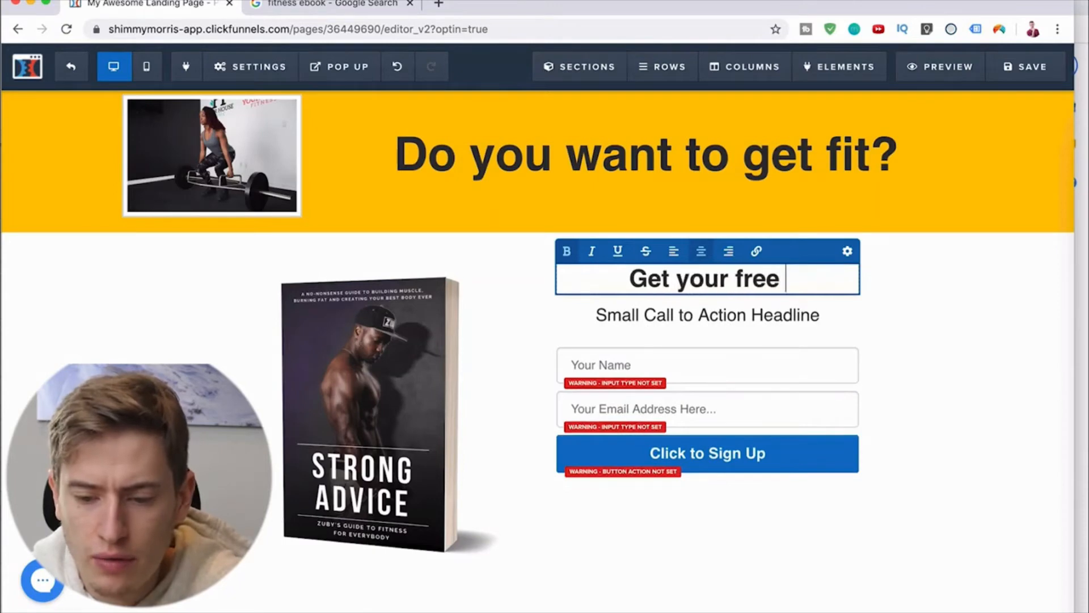
text(copy of the S)
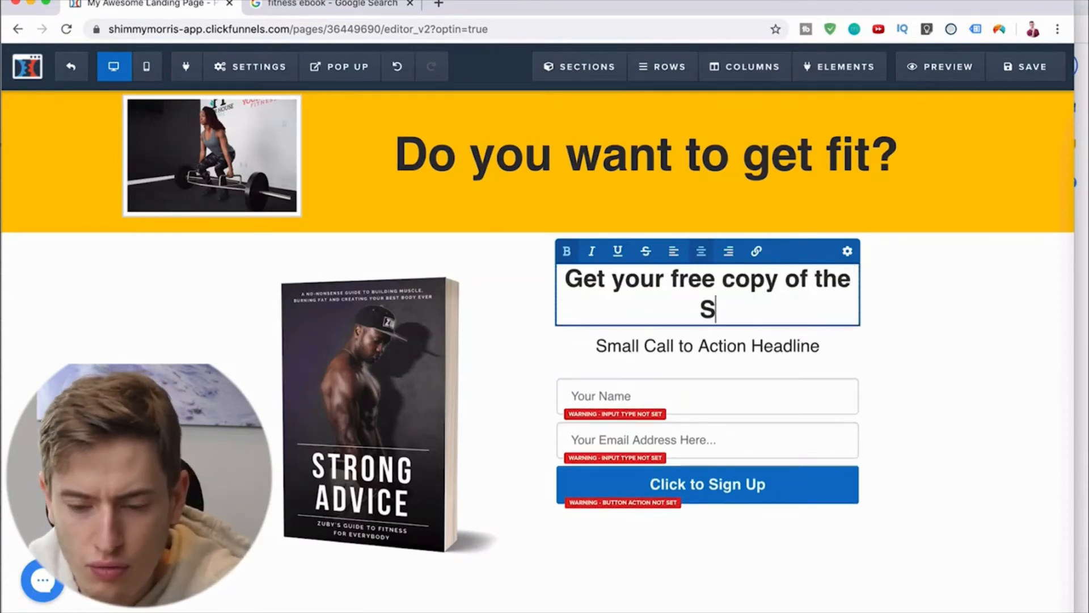
text(trong Advice )
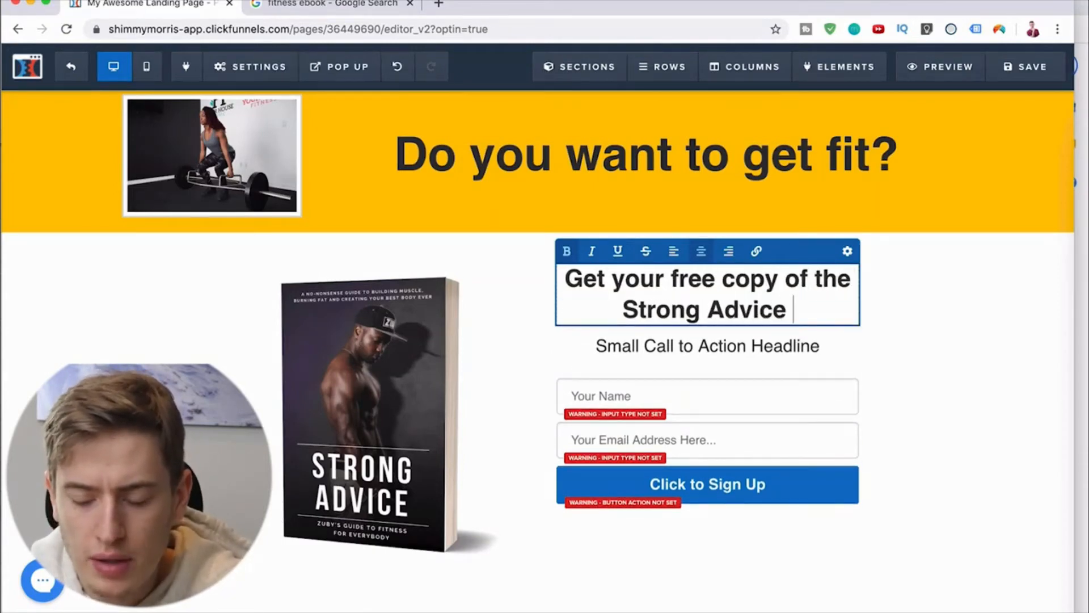
text(today)
Step: Replace the small call-to-action headline text with "put your email in below to get your copy"
click(614, 340)
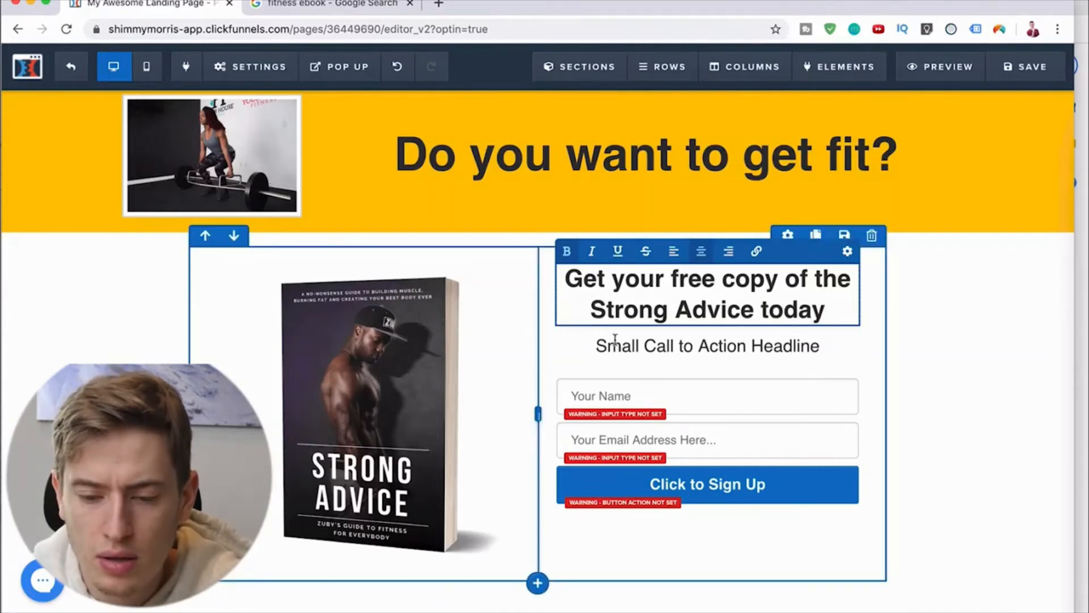
click(622, 347)
triple_click(622, 347)
text(put)
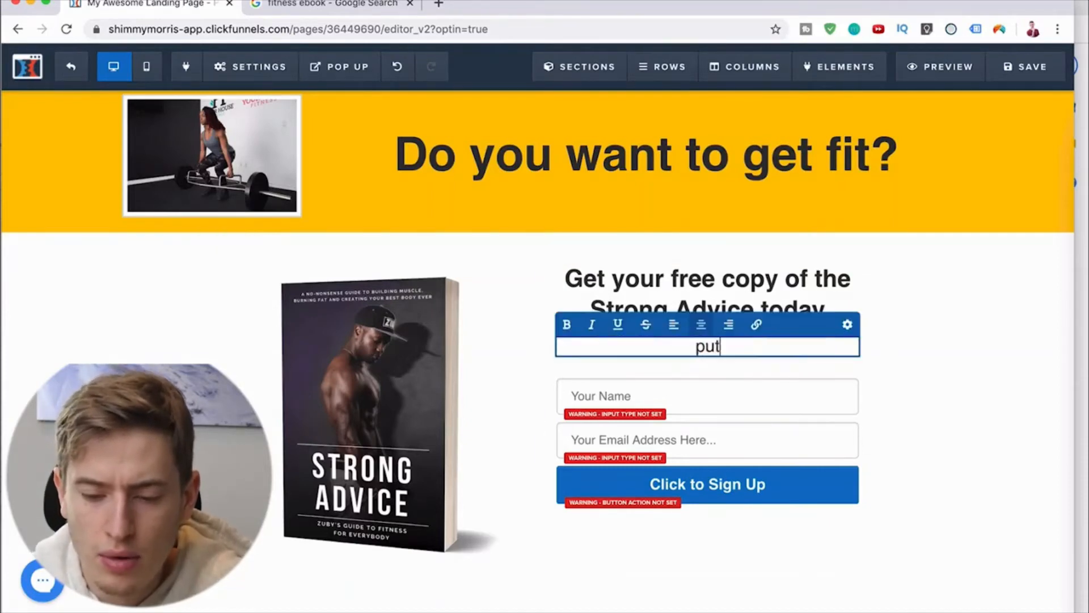
text( your email in below to )
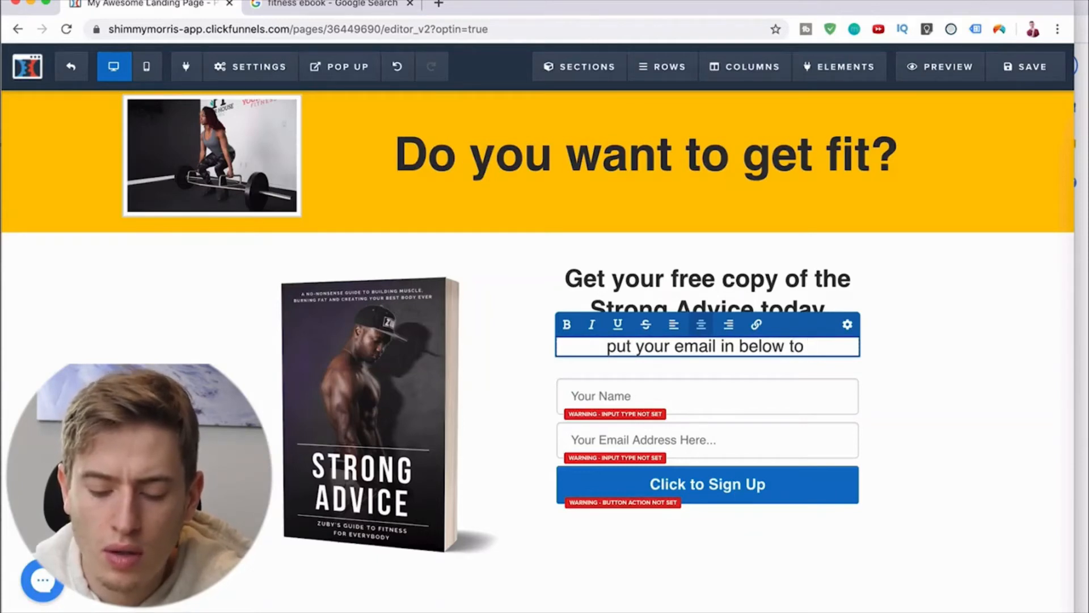
text(get your cop)
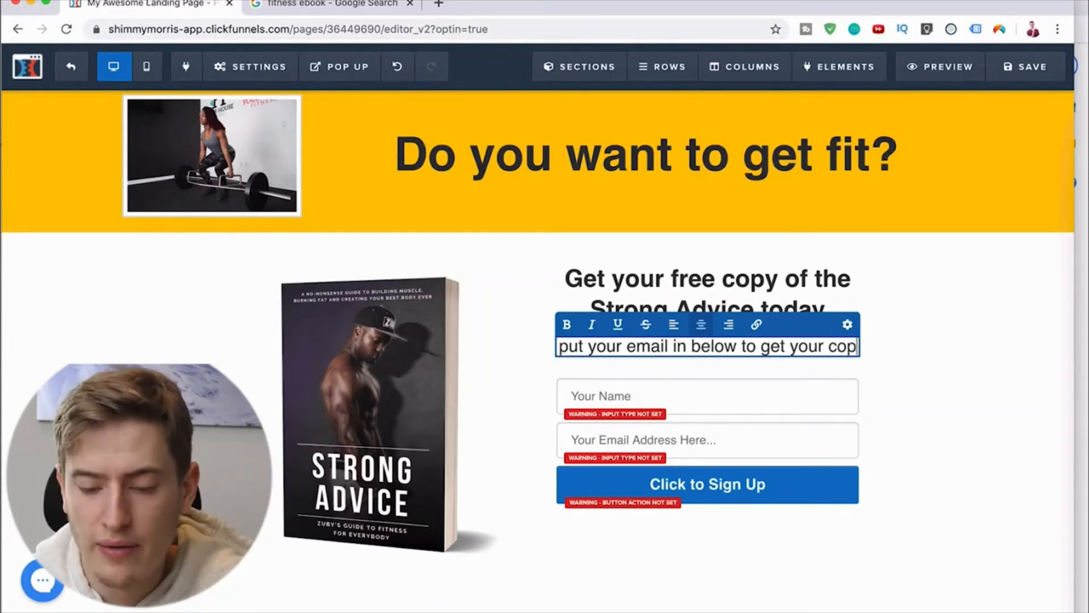
text(y)
click(934, 414)
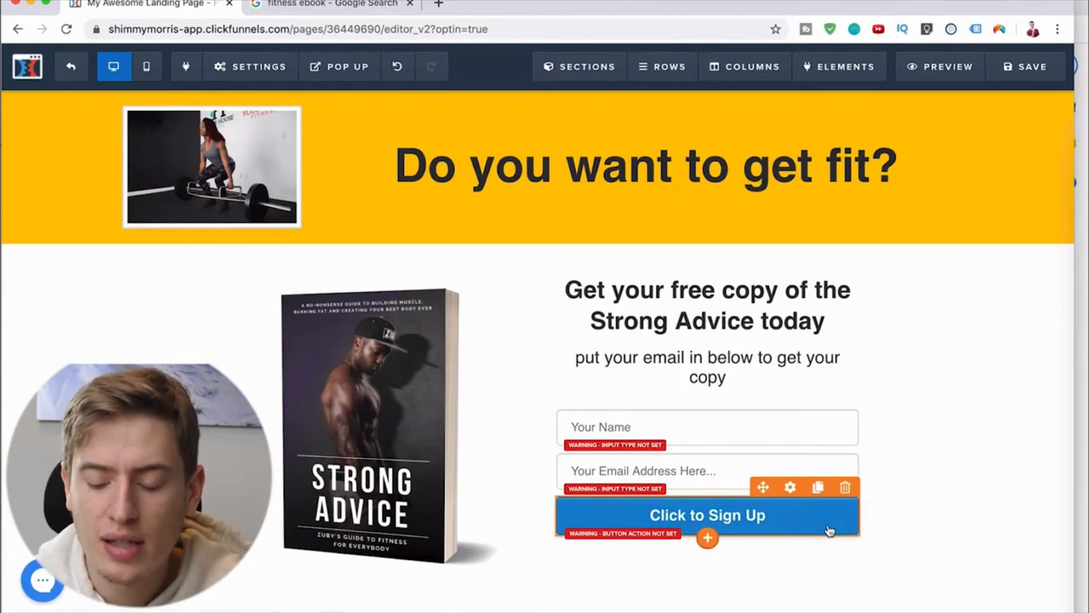
Step: Set the "Click to Sign Up" button's action to Go to Next Step in Funnel
click(829, 530)
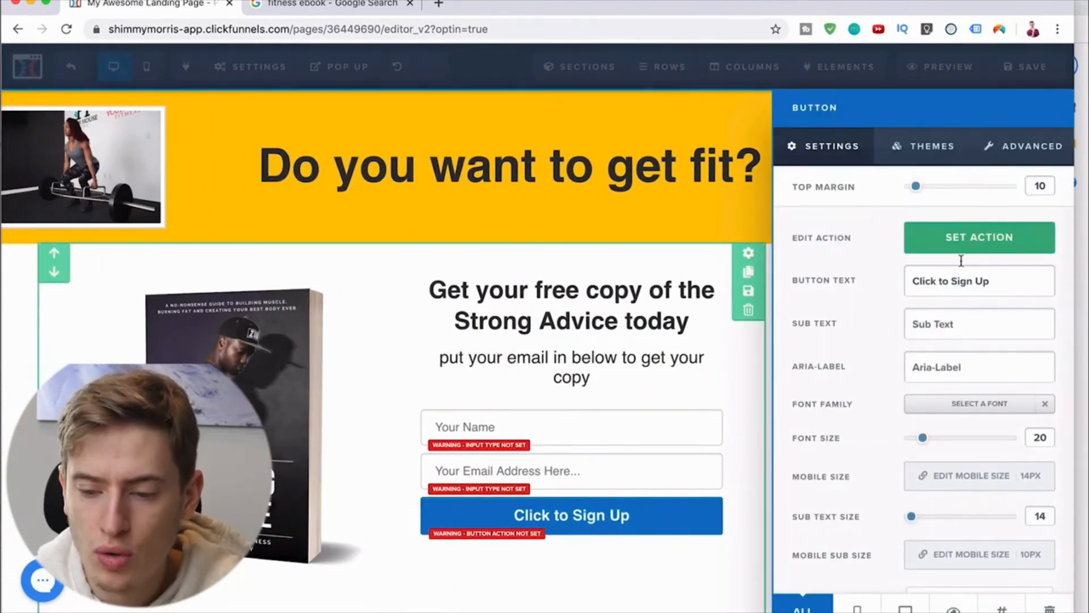
click(968, 242)
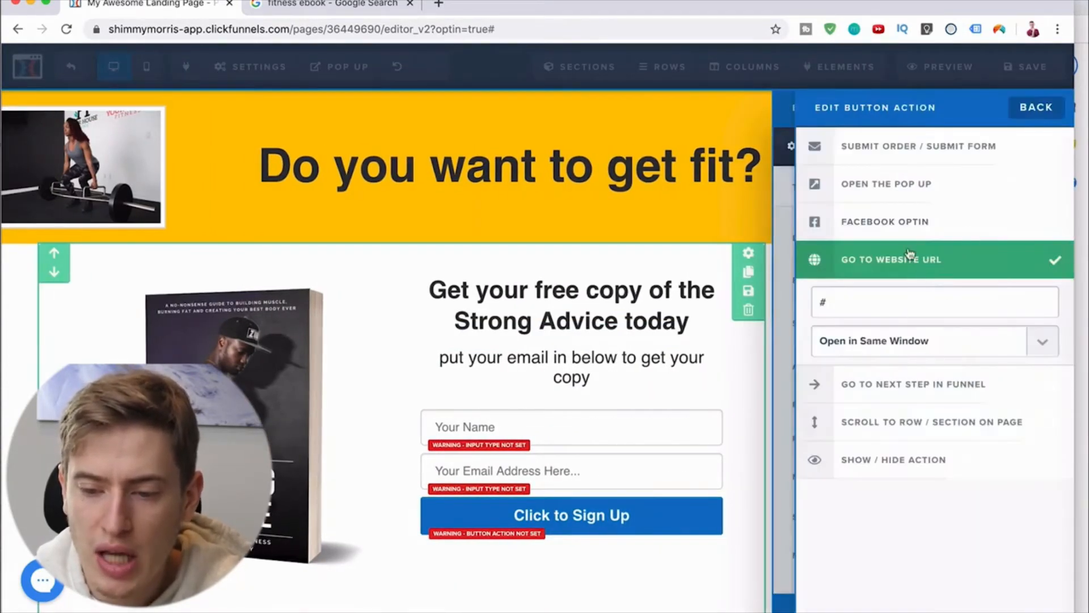
click(942, 385)
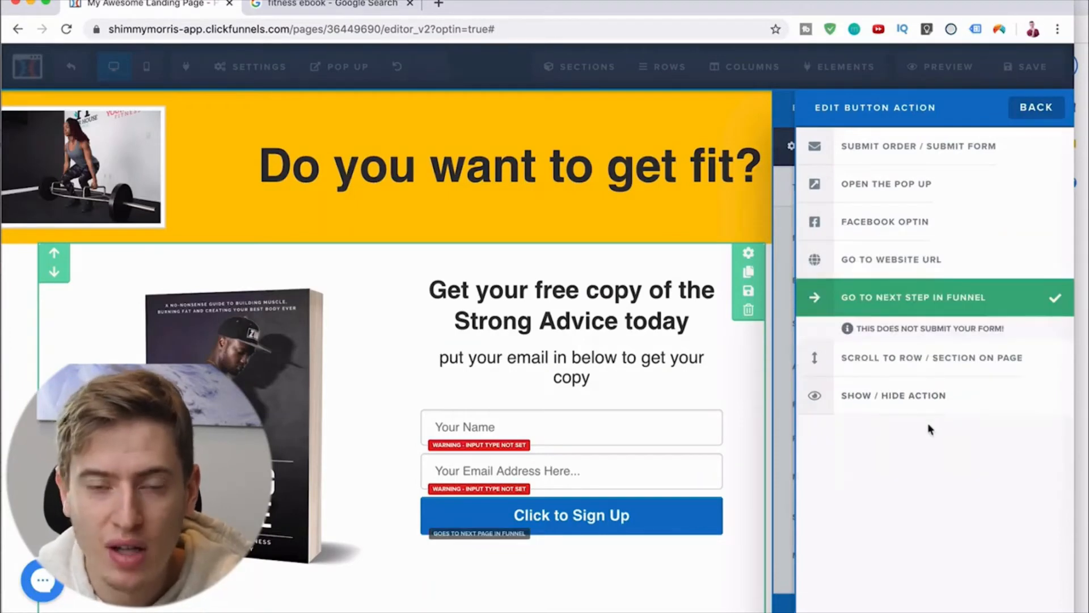
click(740, 545)
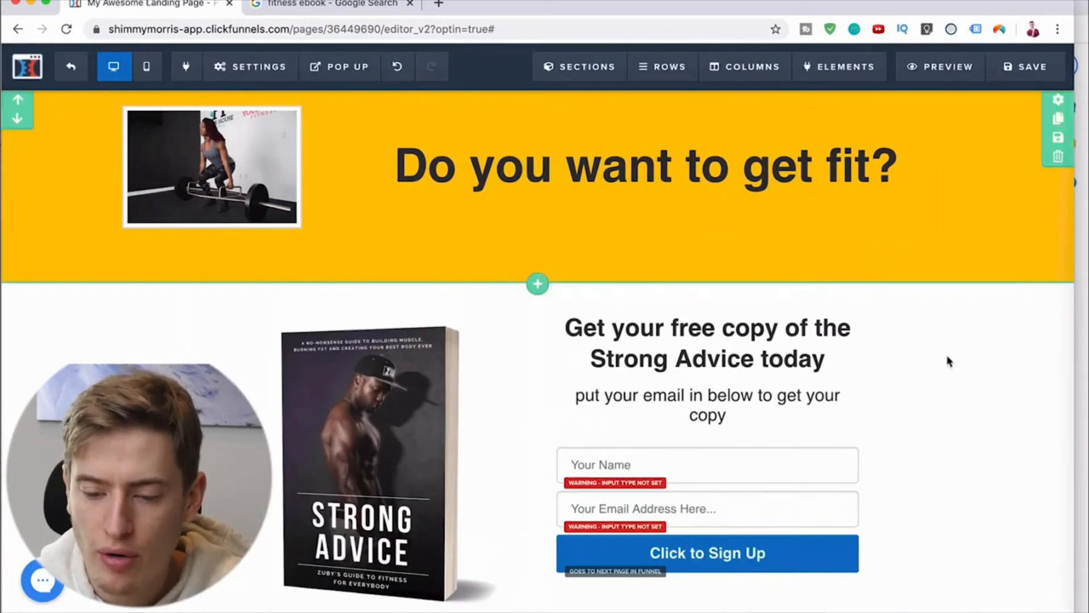
Step: Add a full-width section below the ebook and optin form section
scroll(538, 562, down, 1)
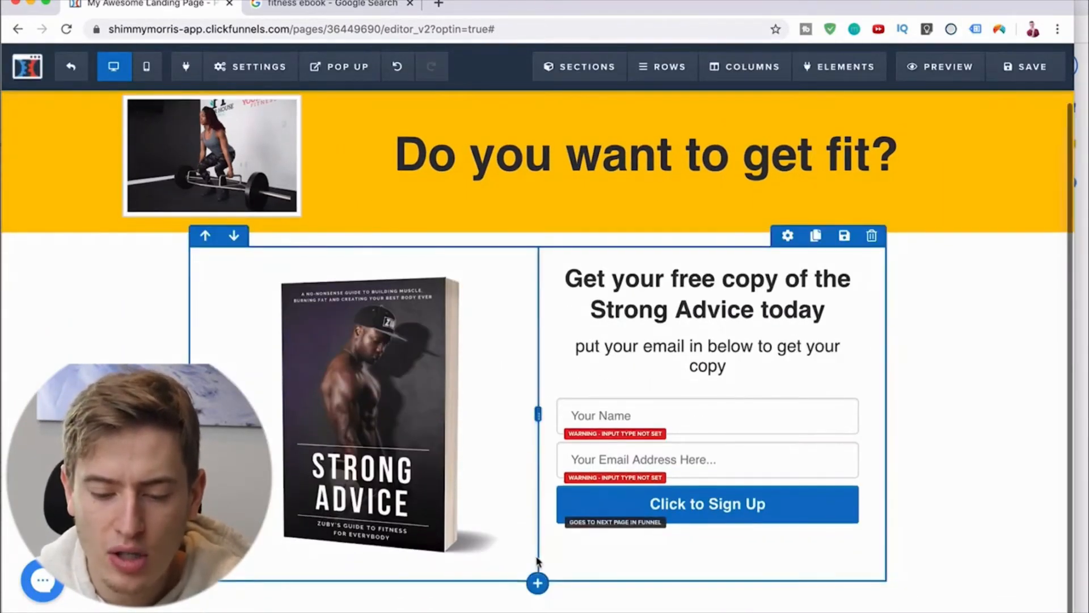
click(537, 610)
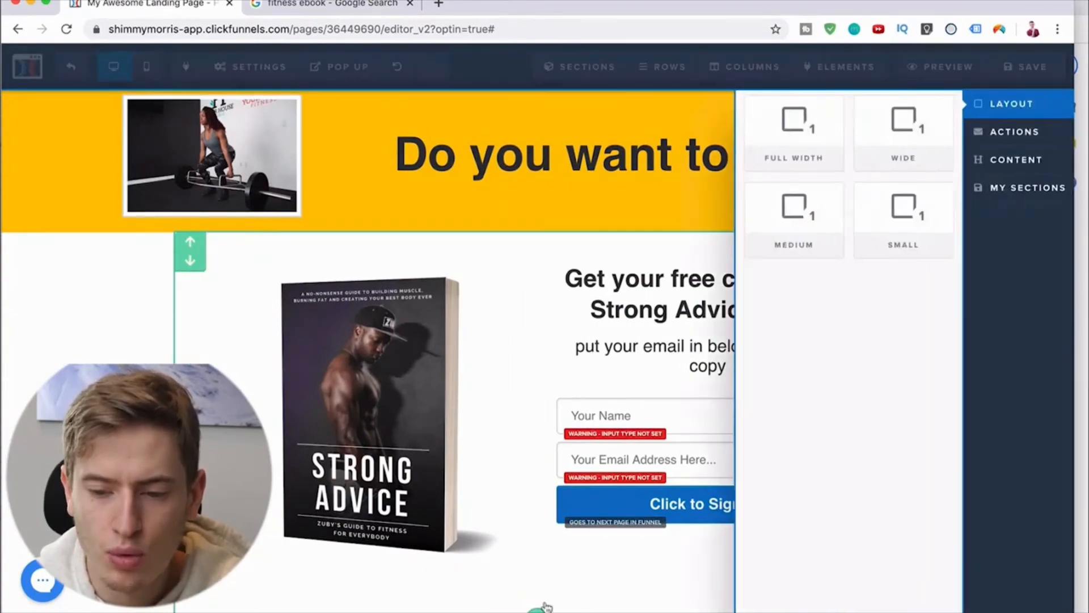
click(793, 126)
scroll(851, 295, down, 2)
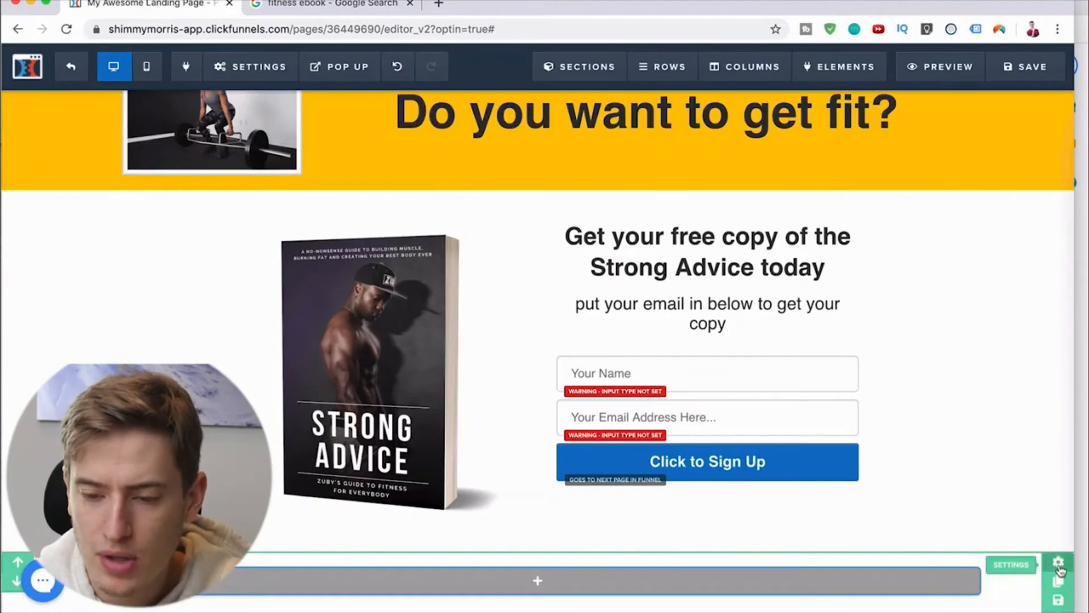
Step: Set the new bottom section's background color to the recently used yellow #ffc600
click(1059, 562)
click(1030, 430)
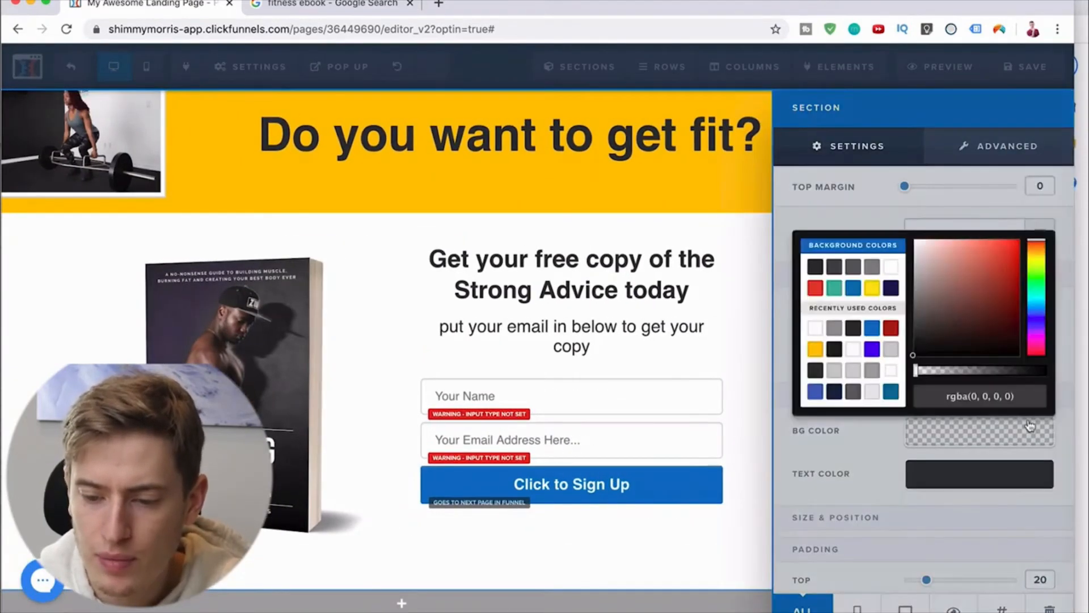
click(814, 352)
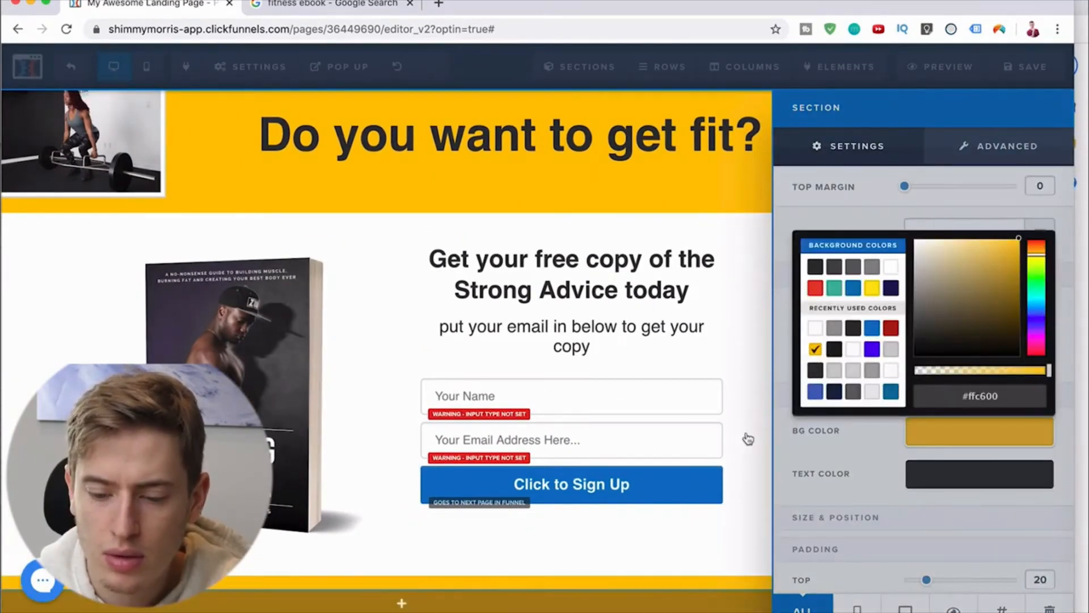
click(746, 438)
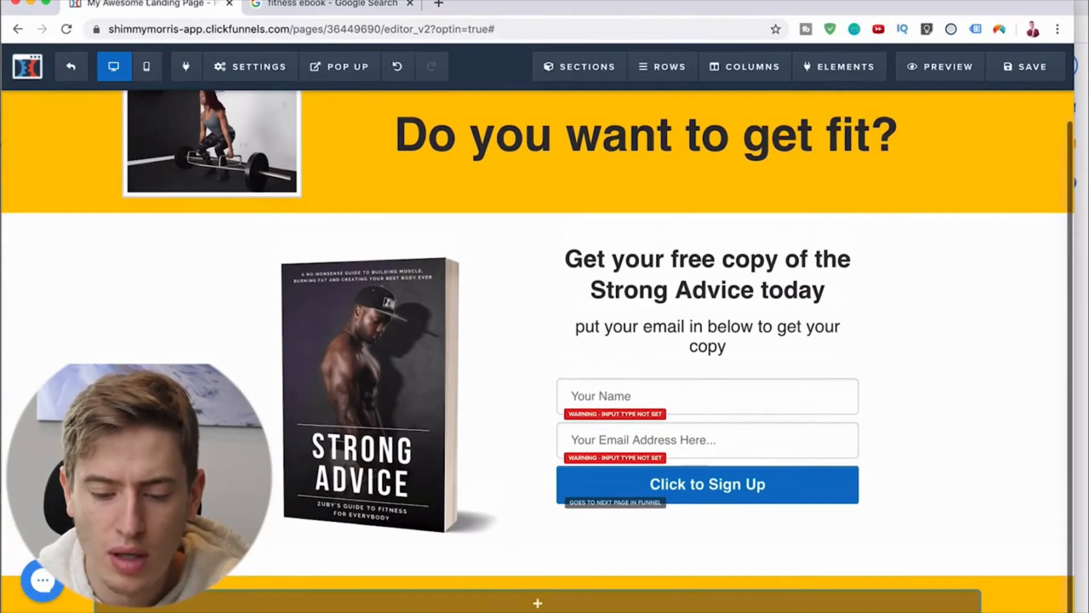
Step: Add a one-column row to the yellow bottom section and place a paragraph element in it
click(537, 579)
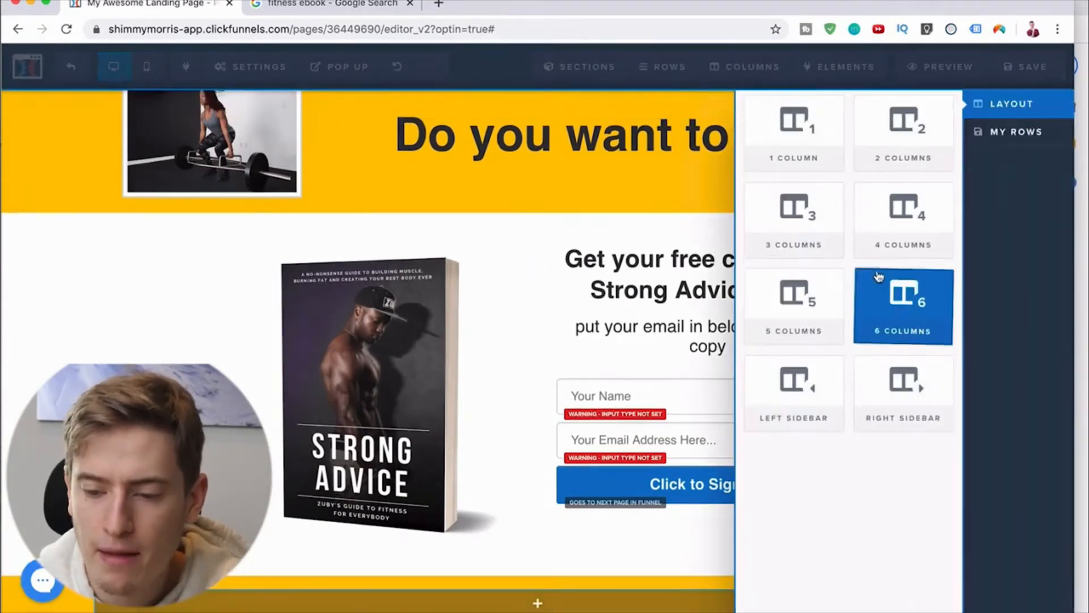
click(821, 149)
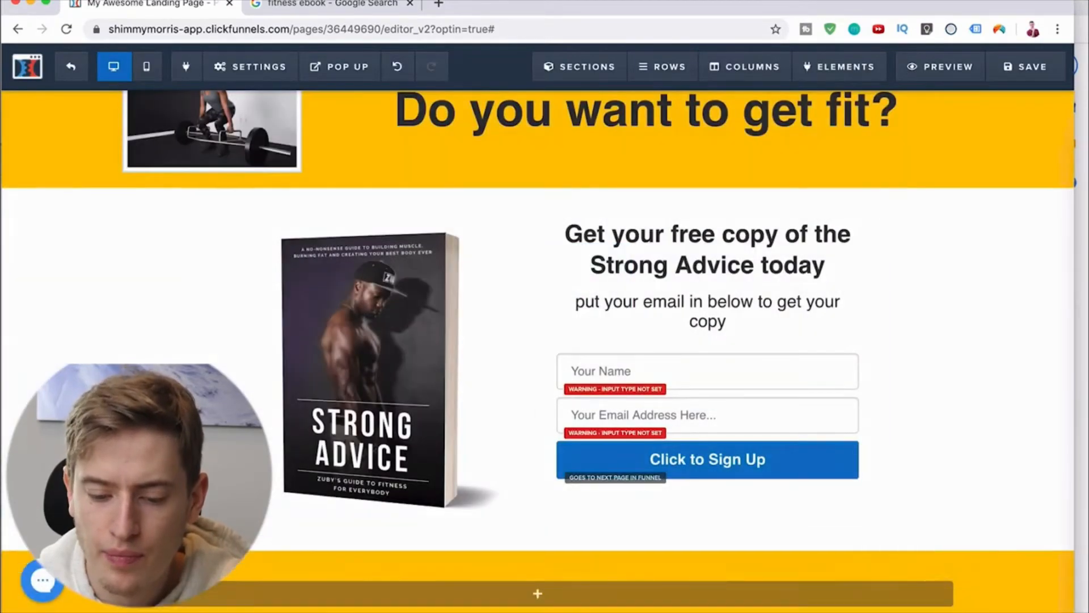
click(538, 592)
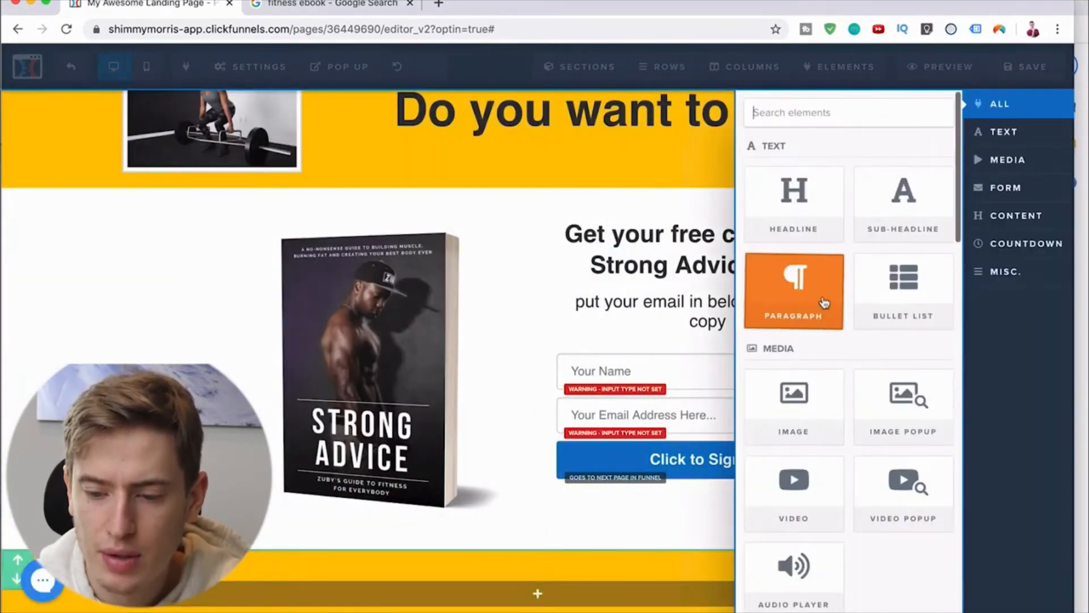
scroll(821, 301, down, 10)
scroll(824, 300, down, 12)
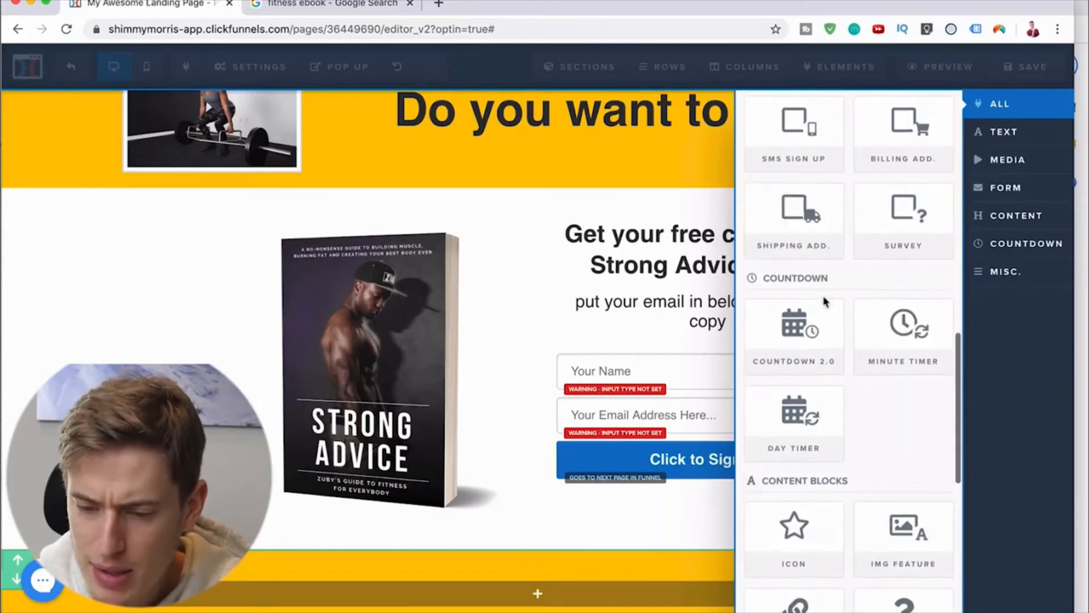
scroll(823, 301, up, 20)
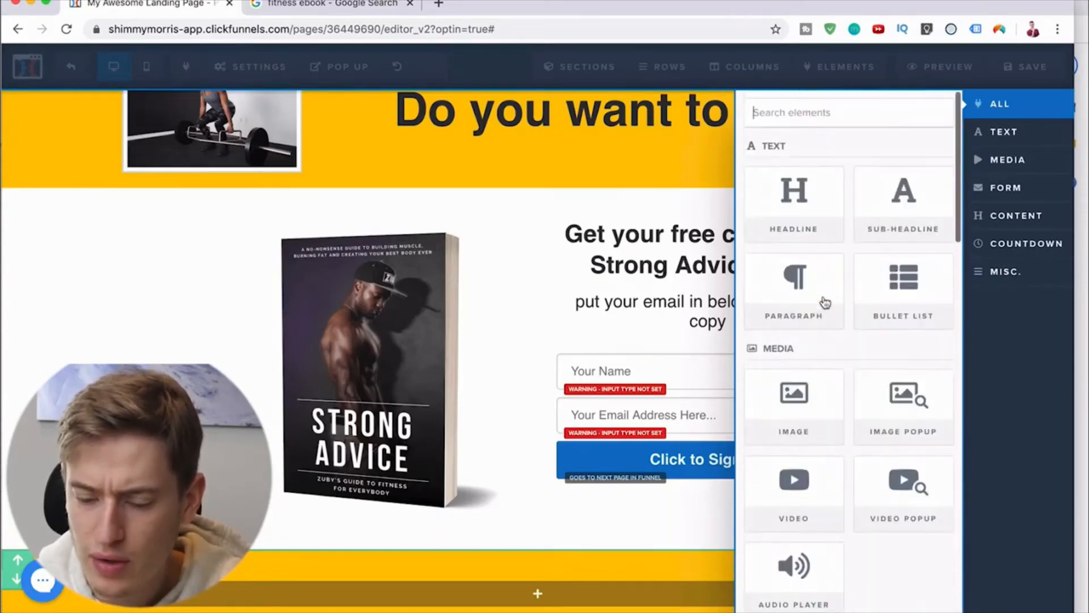
click(799, 307)
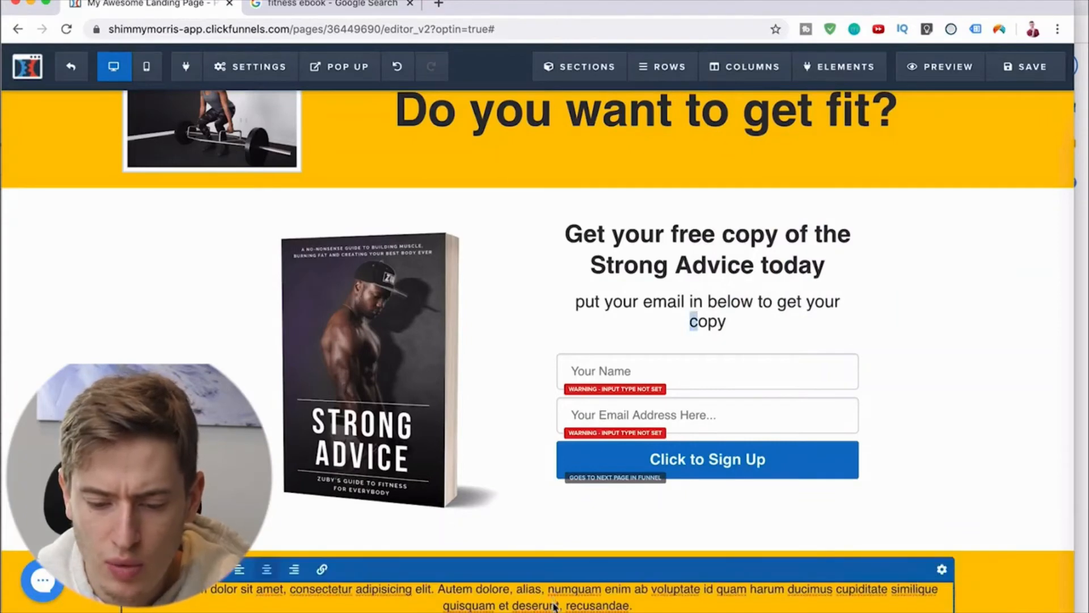
Step: Replace the placeholder paragraph in the yellow bottom section with the text "Disclaimer:"
text(Discalim)
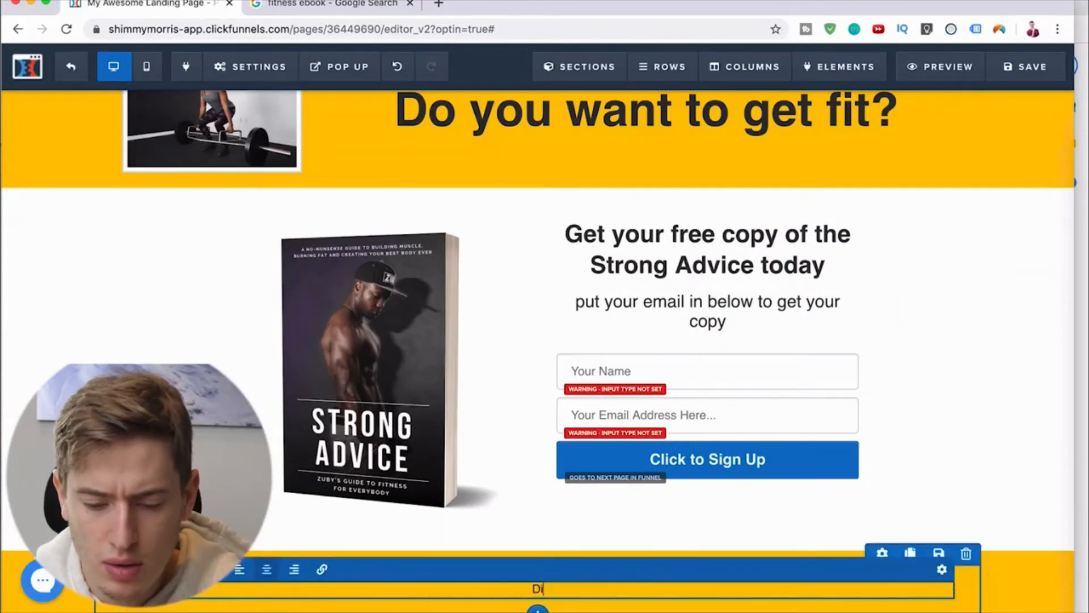
key(BackSpace)
key(BackSpace)
key(BackSpace)
key(BackSpace)
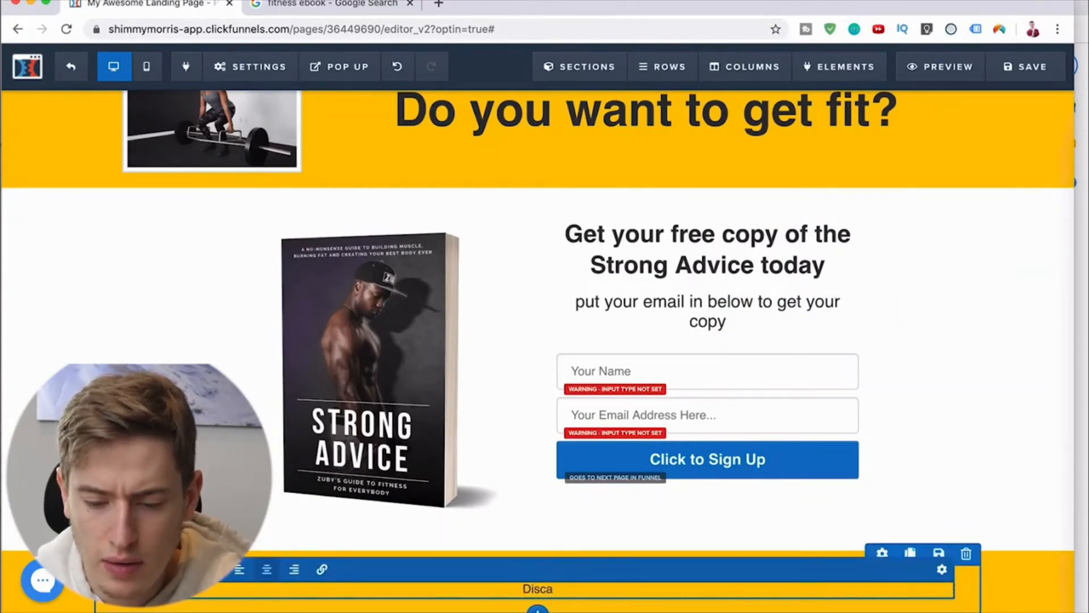
text(laimer:)
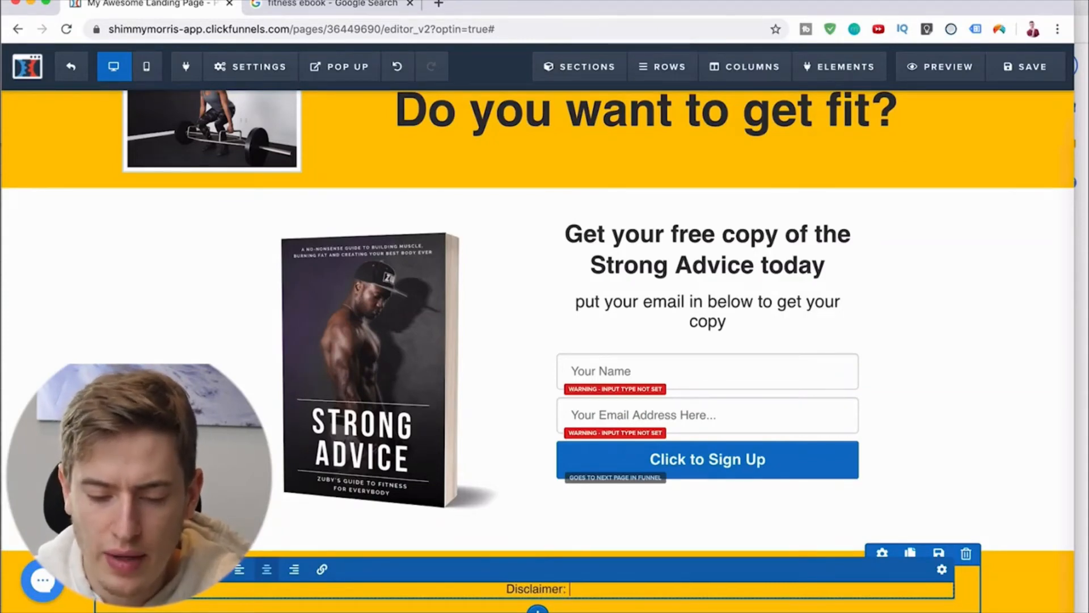
click(1007, 511)
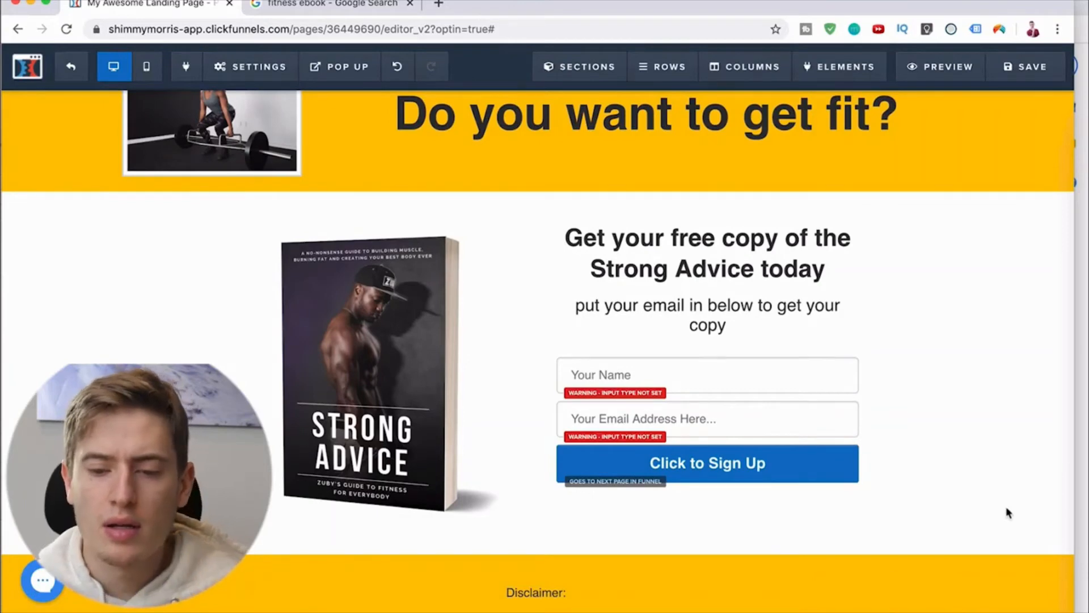
scroll(1007, 512, up, 1)
scroll(1008, 513, down, 1)
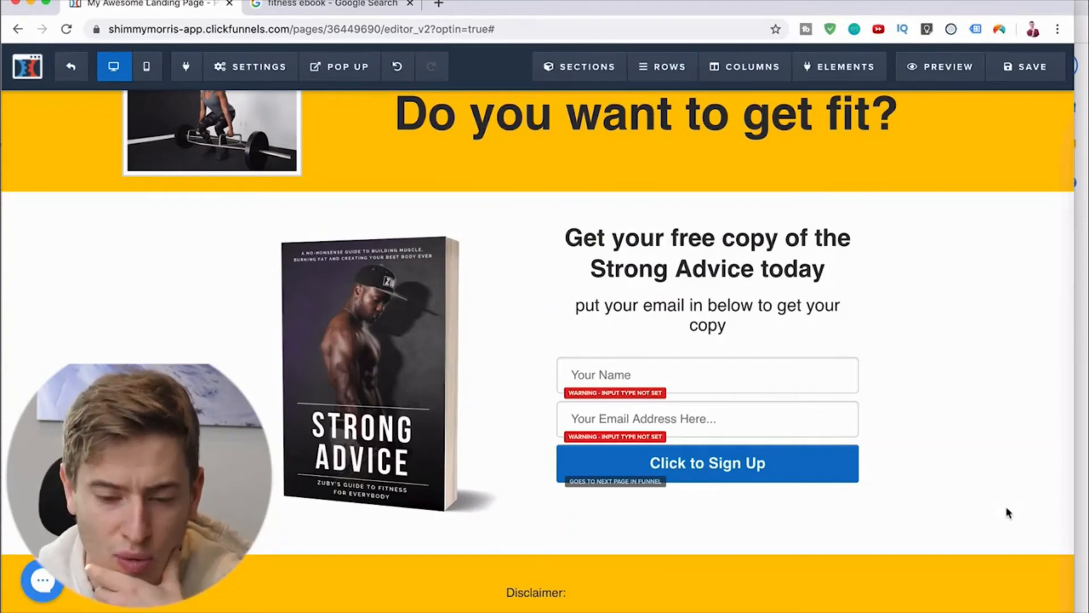
scroll(1008, 513, up, 1)
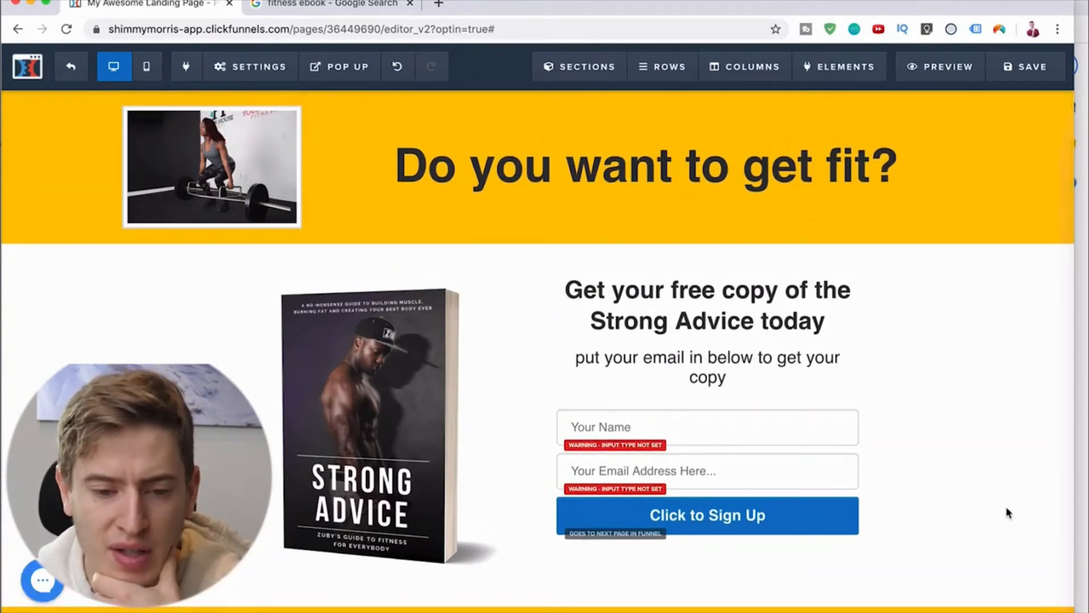
scroll(1005, 506, up, 1)
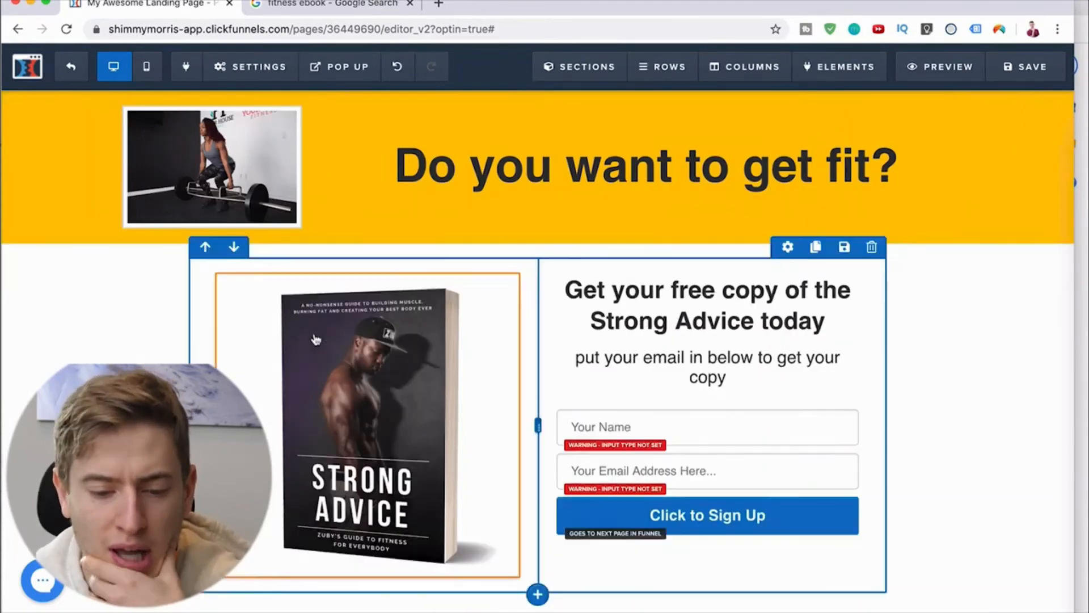
scroll(374, 282, down, 2)
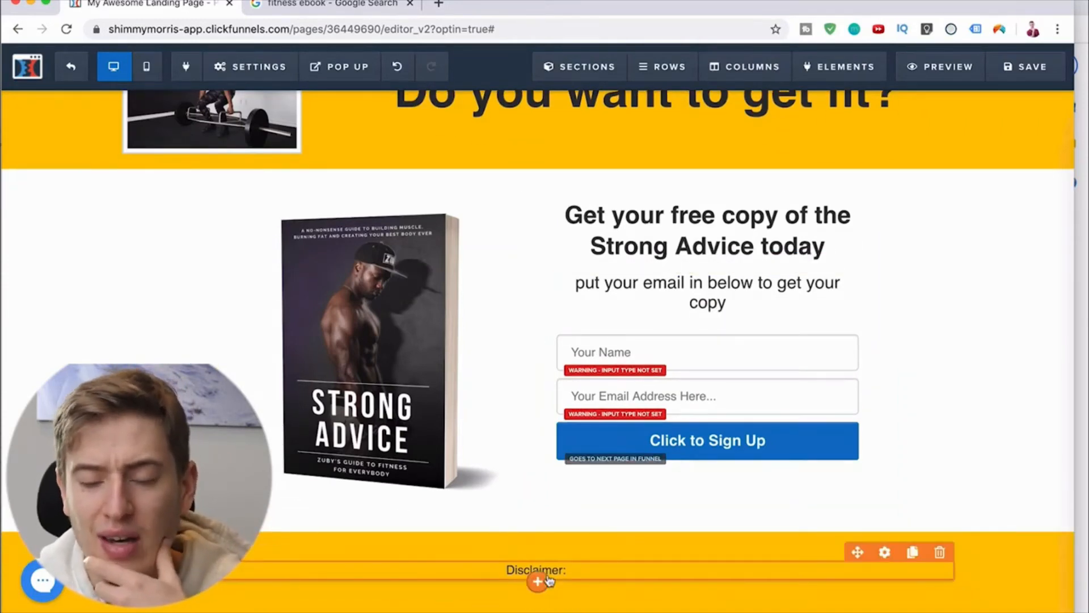
scroll(549, 579, up, 2)
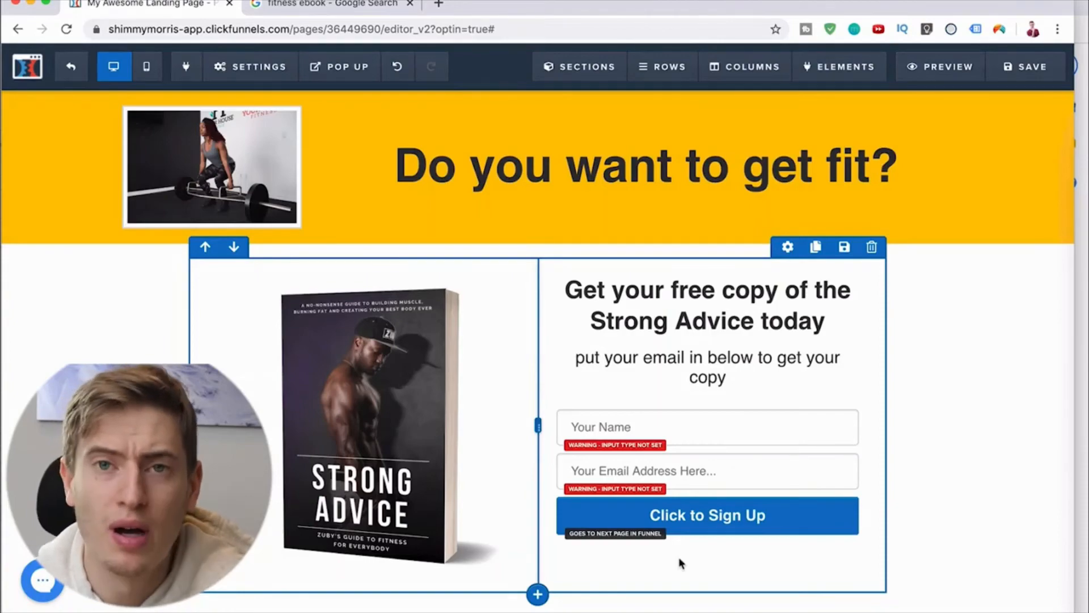
Step: Save the landing page with the SEO title "youtueb test" and exit the editor to the funnel overview
click(1031, 68)
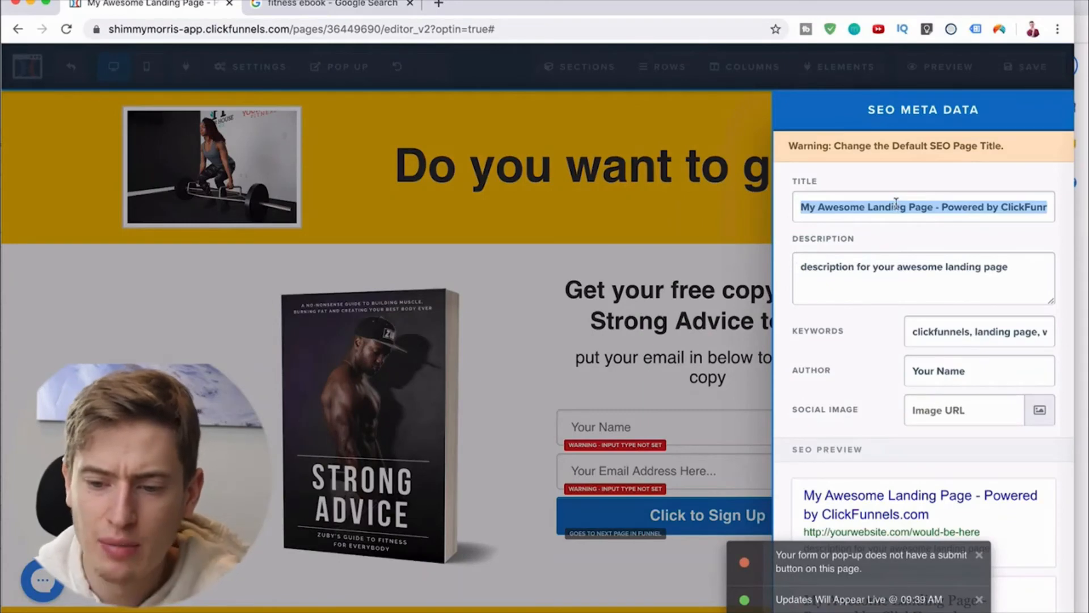
text(youtueb test)
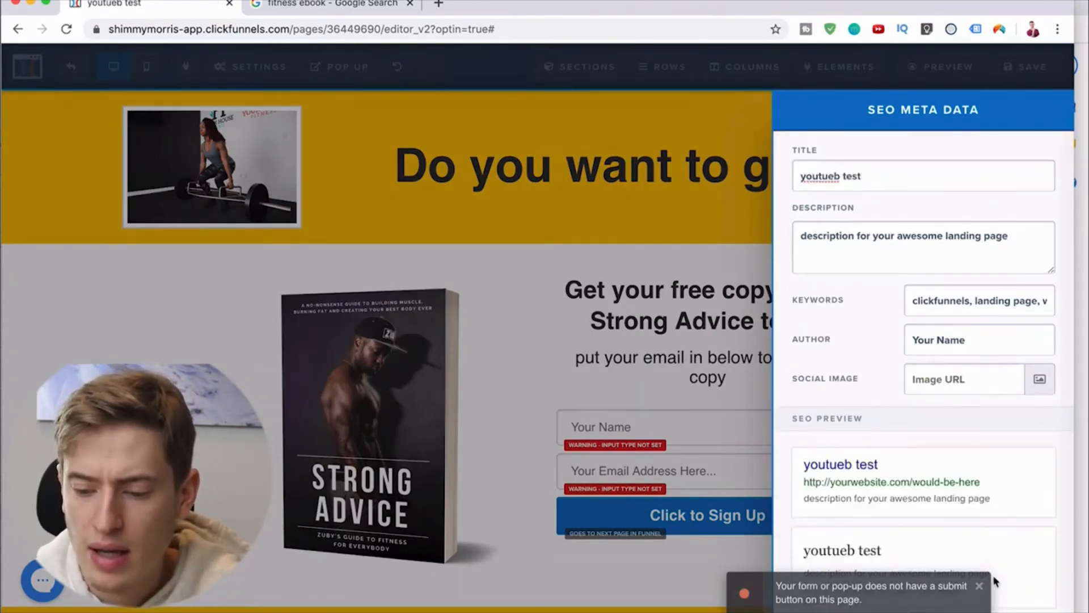
click(978, 586)
click(728, 601)
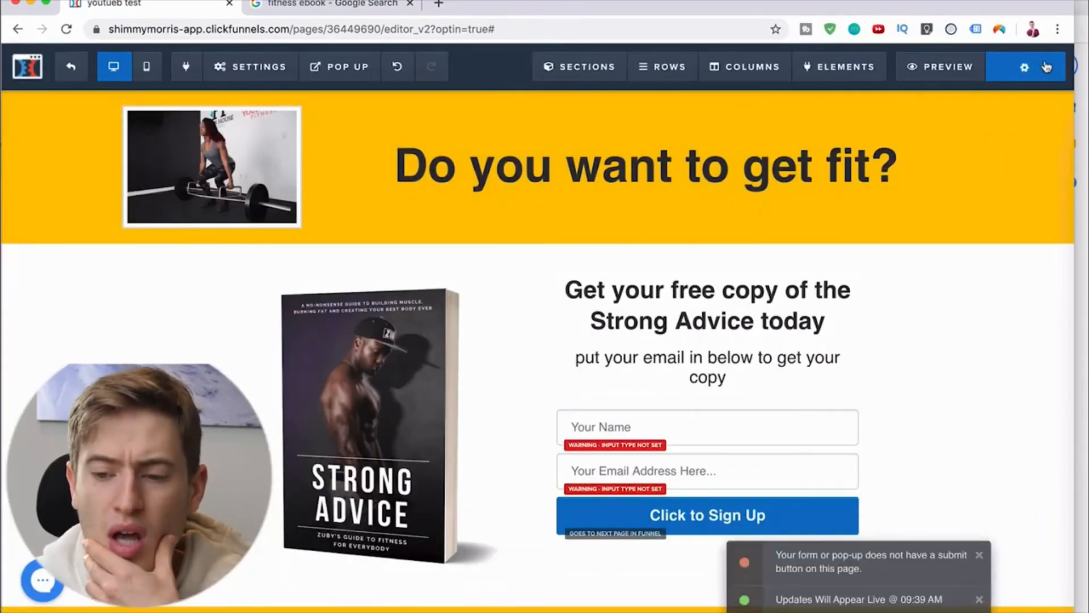
click(71, 66)
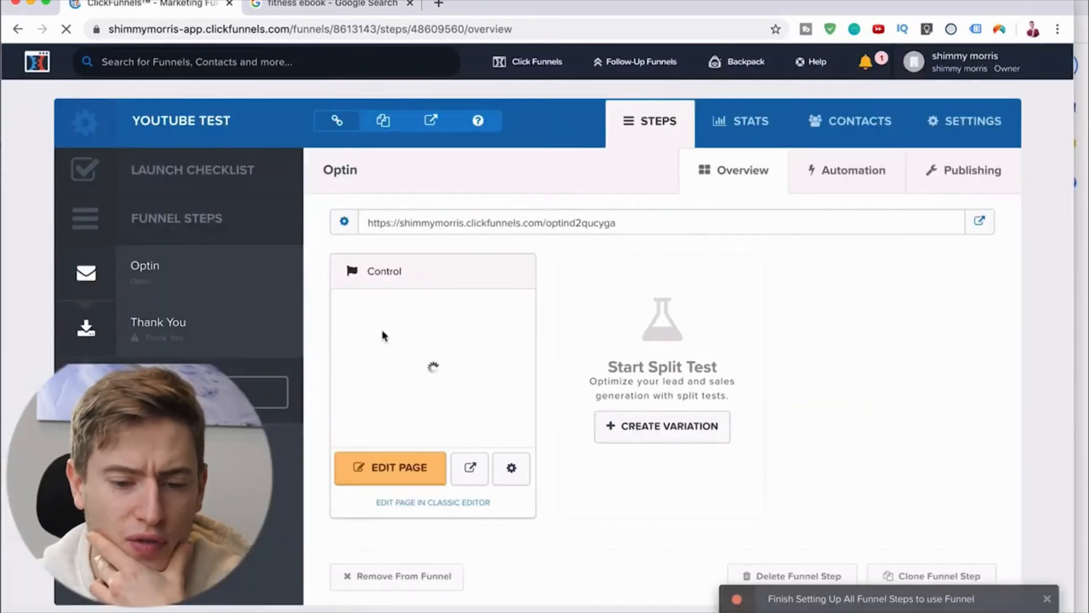
Step: Open the funnel's Thank You step and browse the available Thank You page templates
click(220, 334)
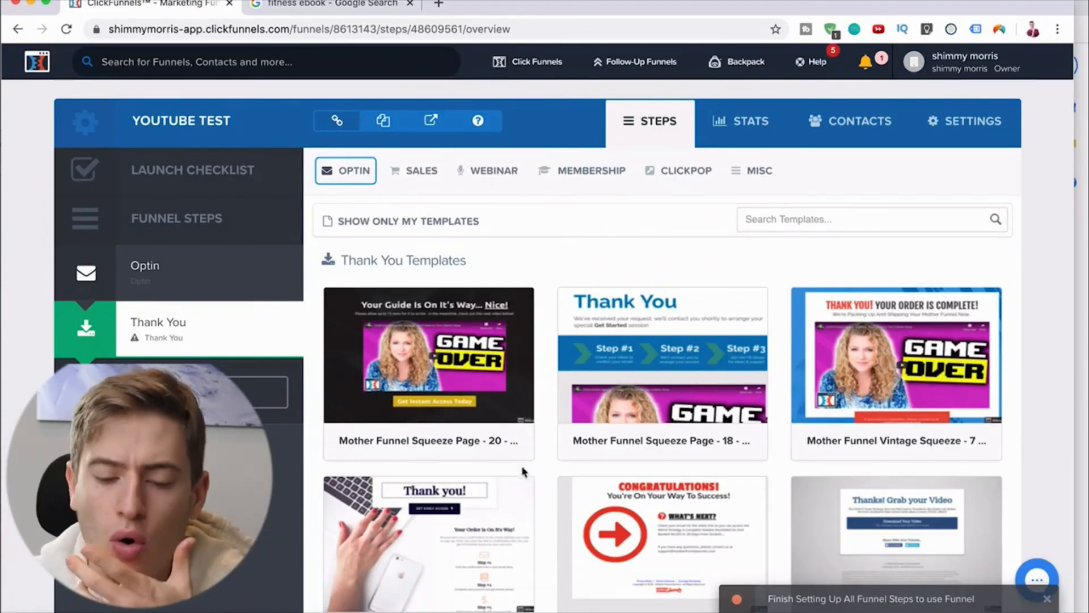
scroll(522, 473, down, 15)
scroll(523, 472, down, 10)
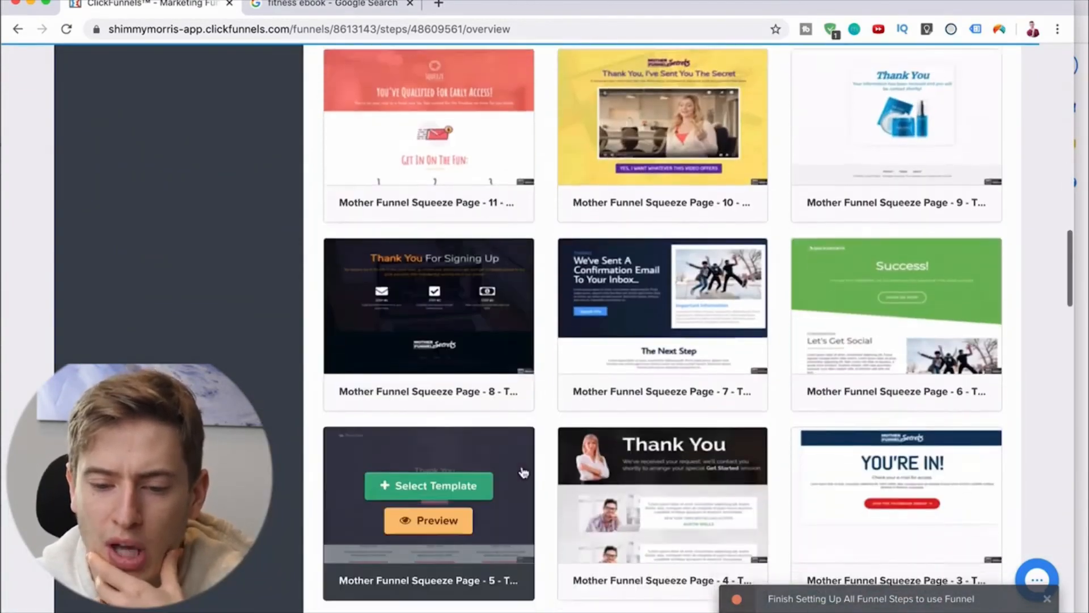
scroll(522, 473, up, 20)
scroll(635, 339, up, 5)
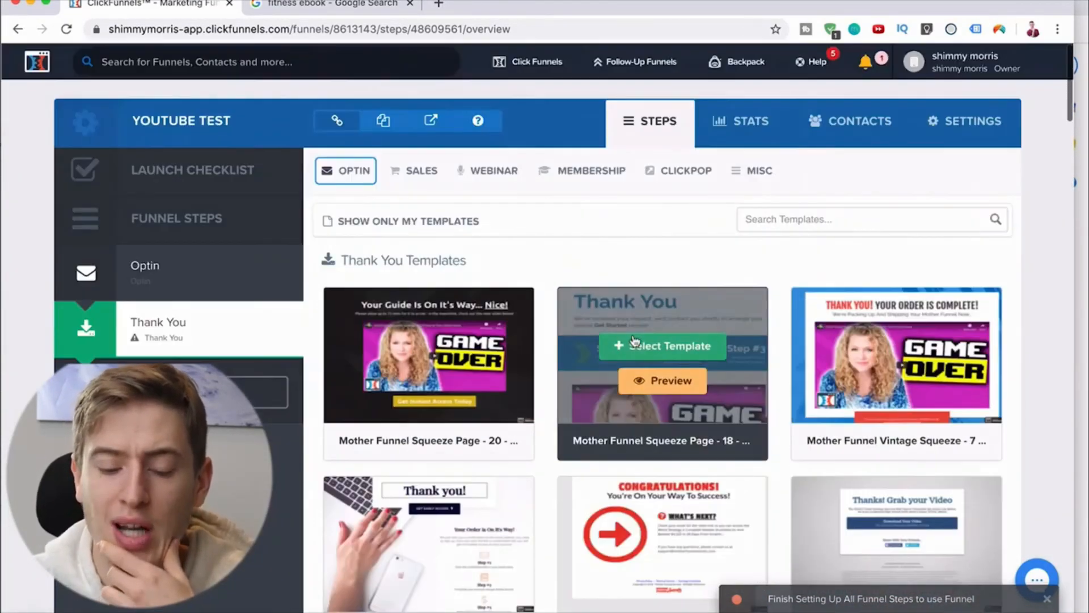
scroll(634, 339, down, 15)
scroll(634, 339, down, 9)
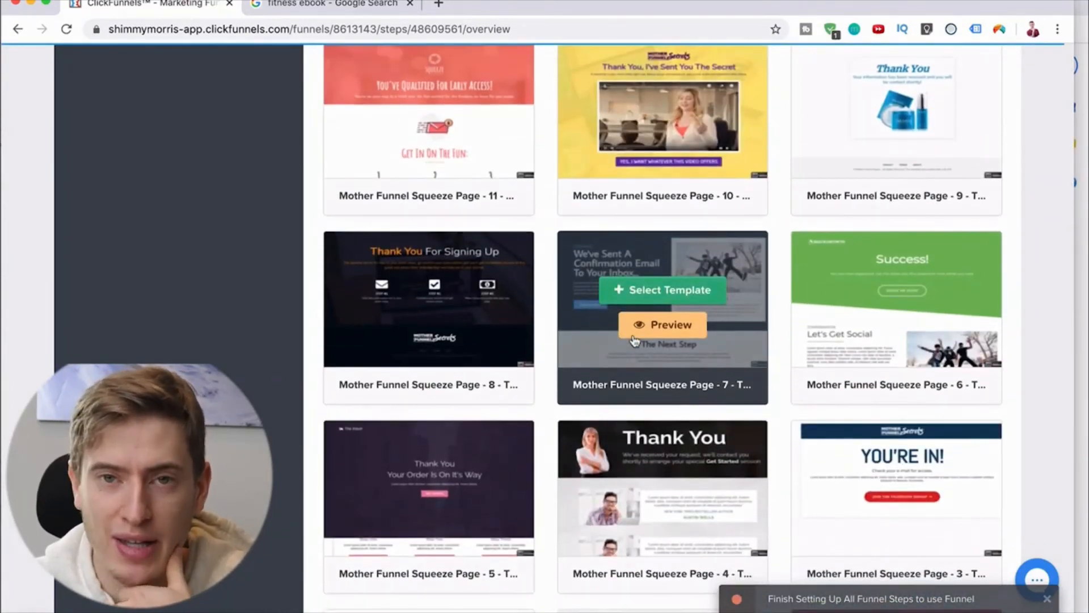
scroll(635, 339, down, 10)
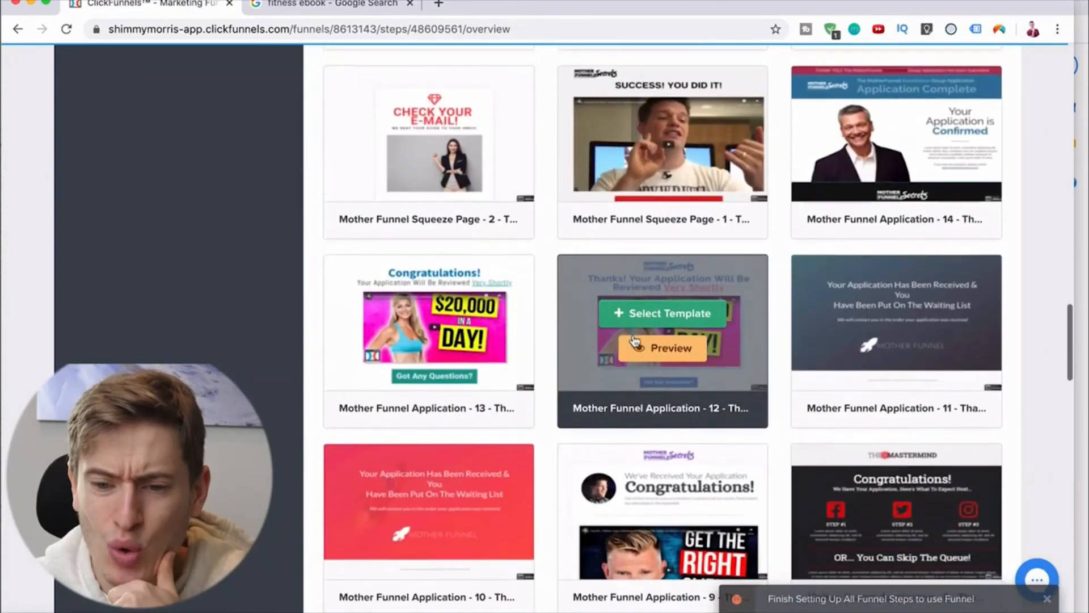
scroll(634, 339, up, 20)
scroll(634, 339, up, 9)
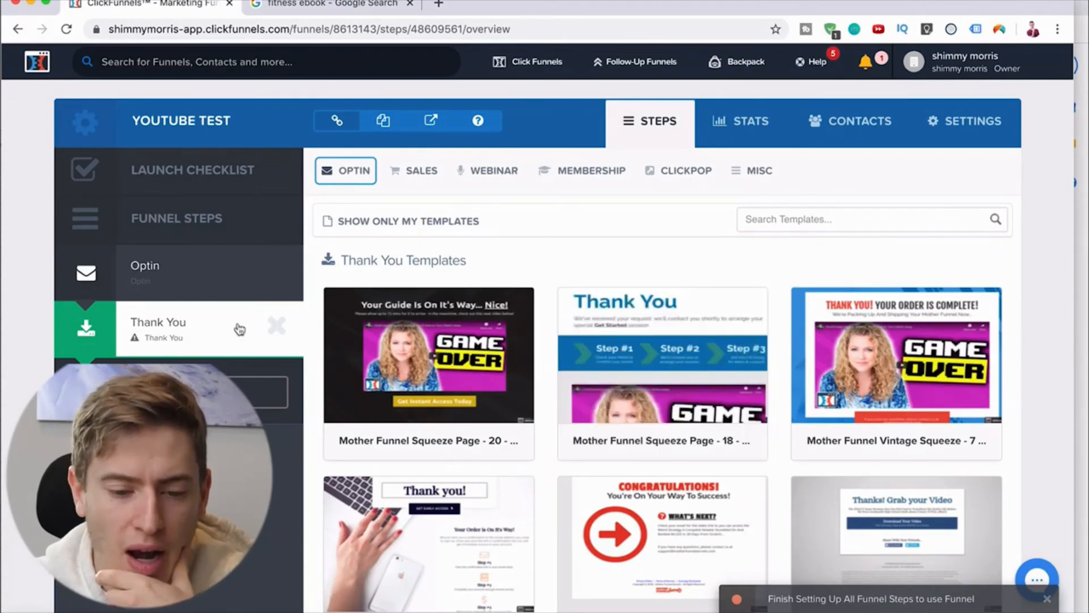
Step: Return to the Optin step's overview to look at its control page and split test option
click(229, 290)
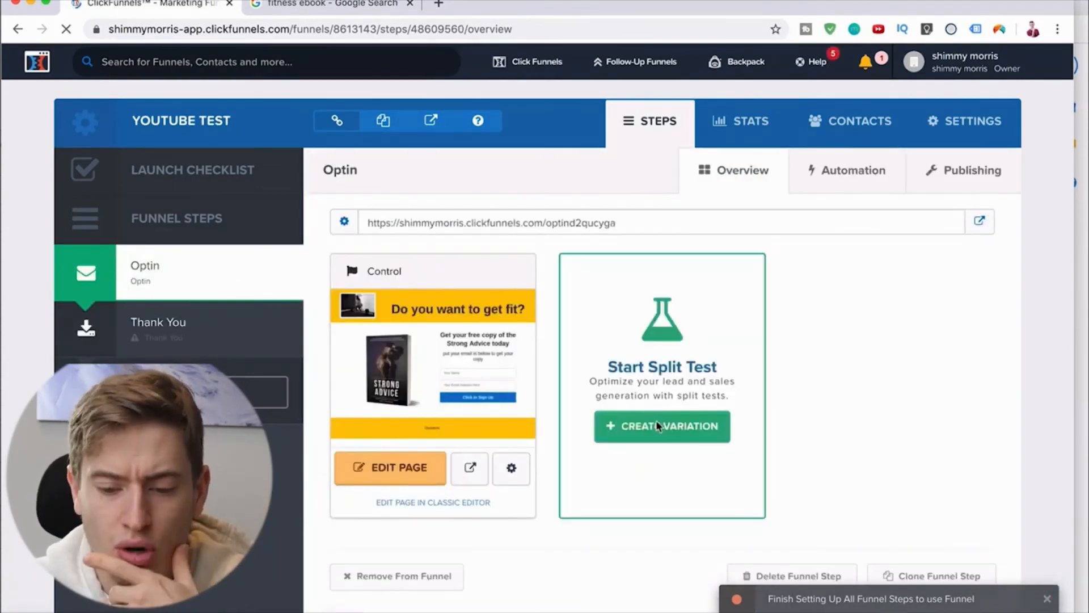
click(659, 427)
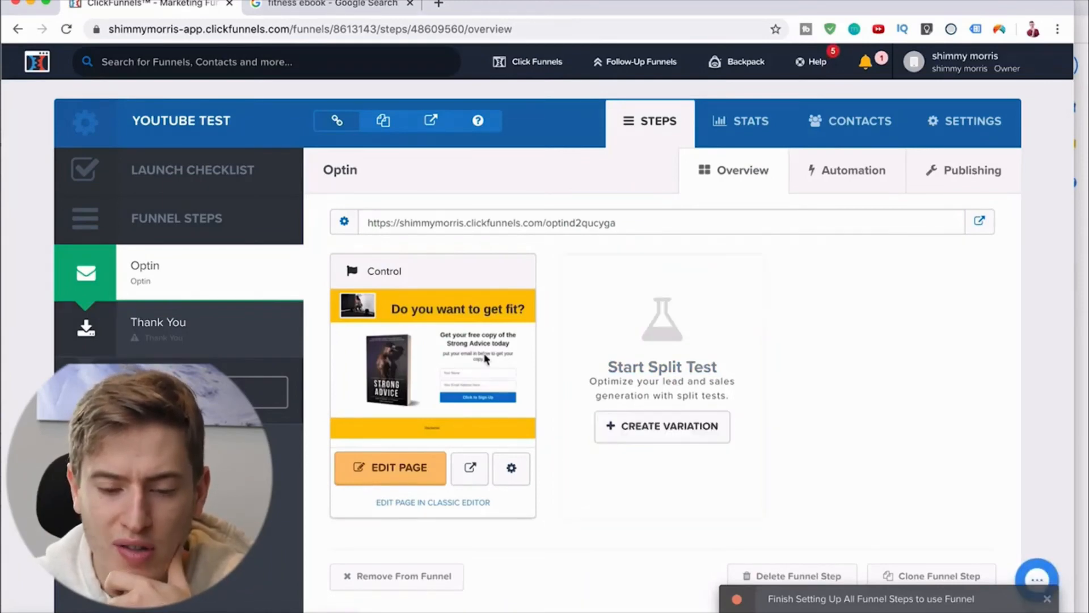